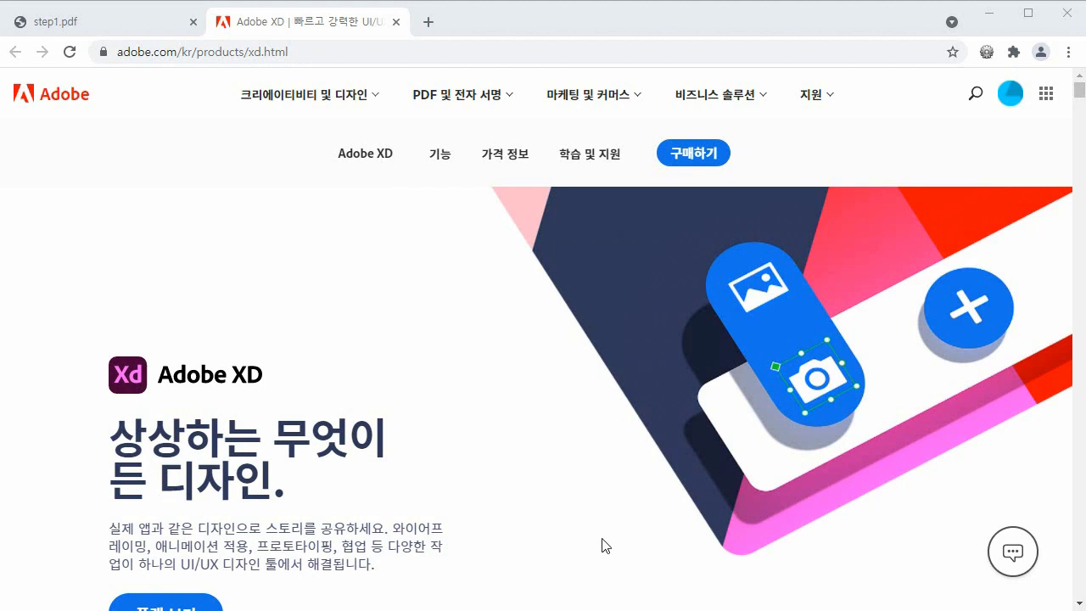
Look through the Adobe XD product page from the introduction down to the features section.
scroll(487, 512, down, 5)
scroll(486, 512, down, 3)
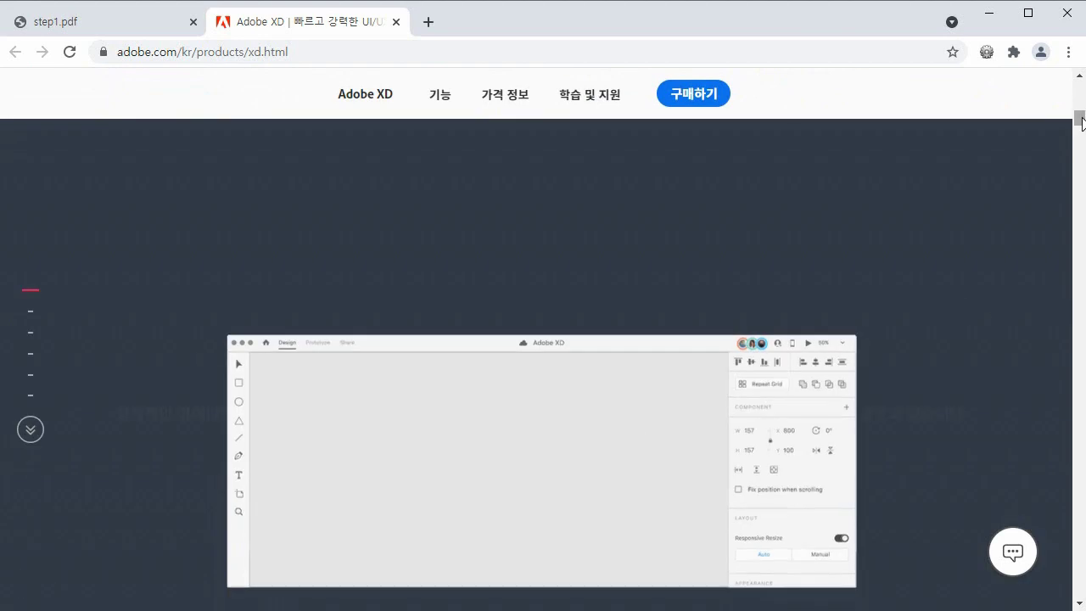
drag(1080, 121, 1082, 146)
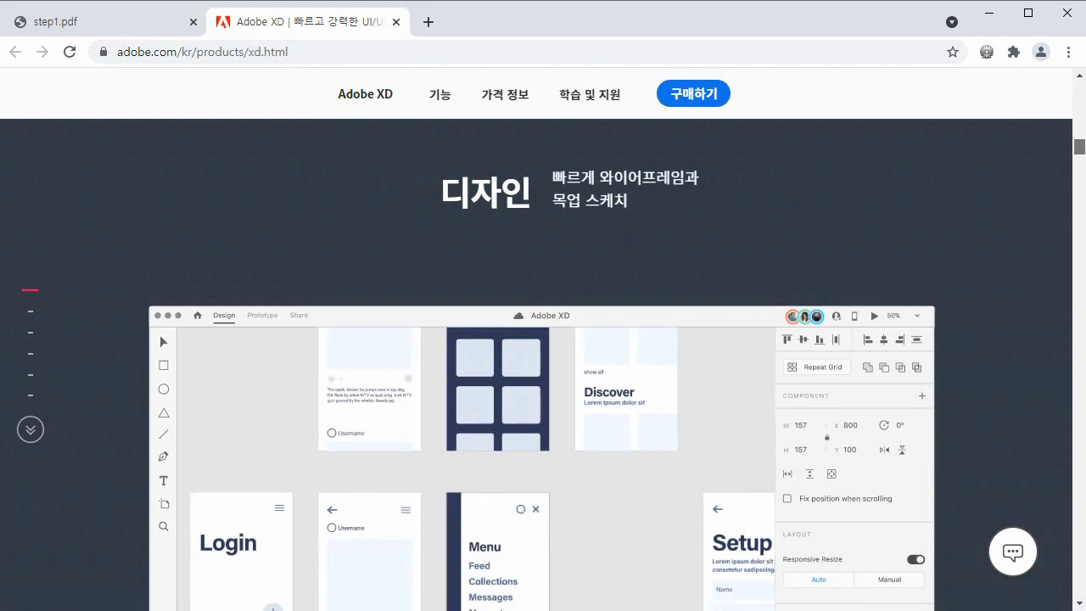
drag(1082, 146, 1081, 431)
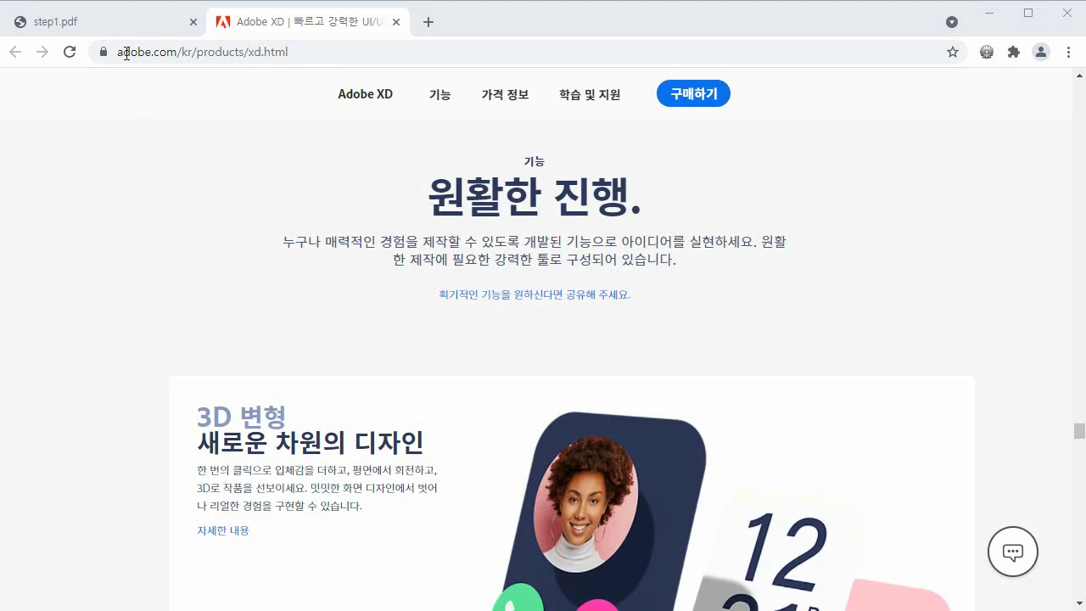
Switch to step1.pdf and read from the Adobe XD introduction through section 2, "Adobe XD란".
click(118, 28)
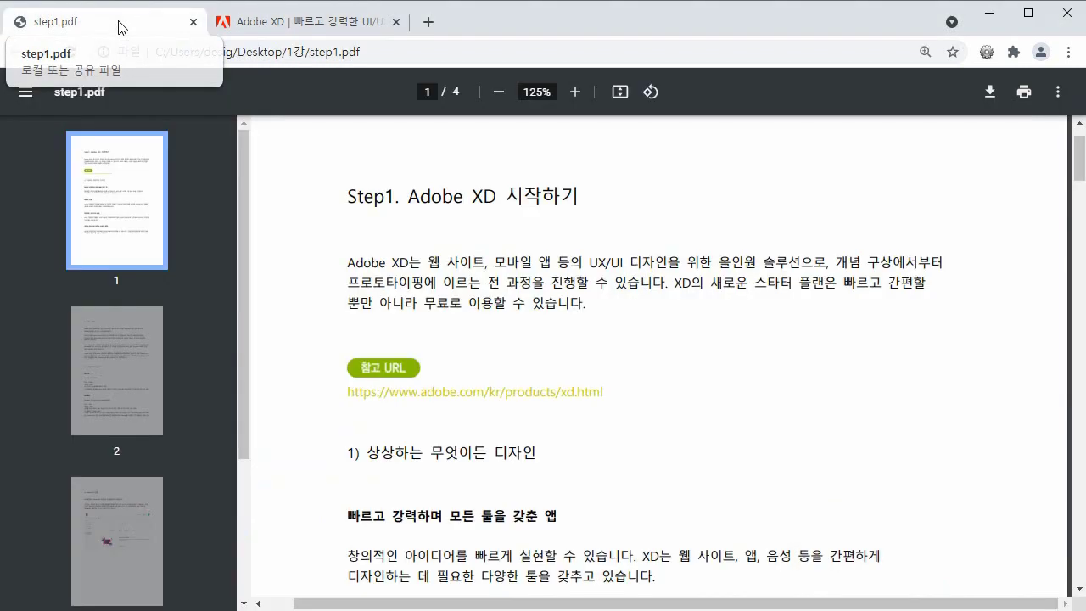
scroll(585, 388, down, 10)
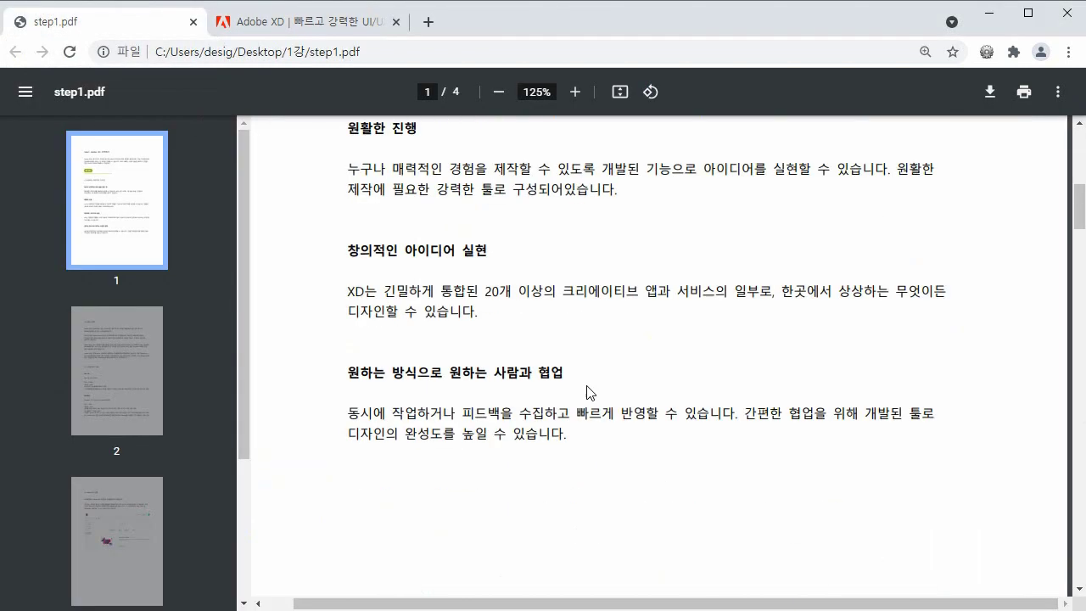
scroll(587, 386, down, 4)
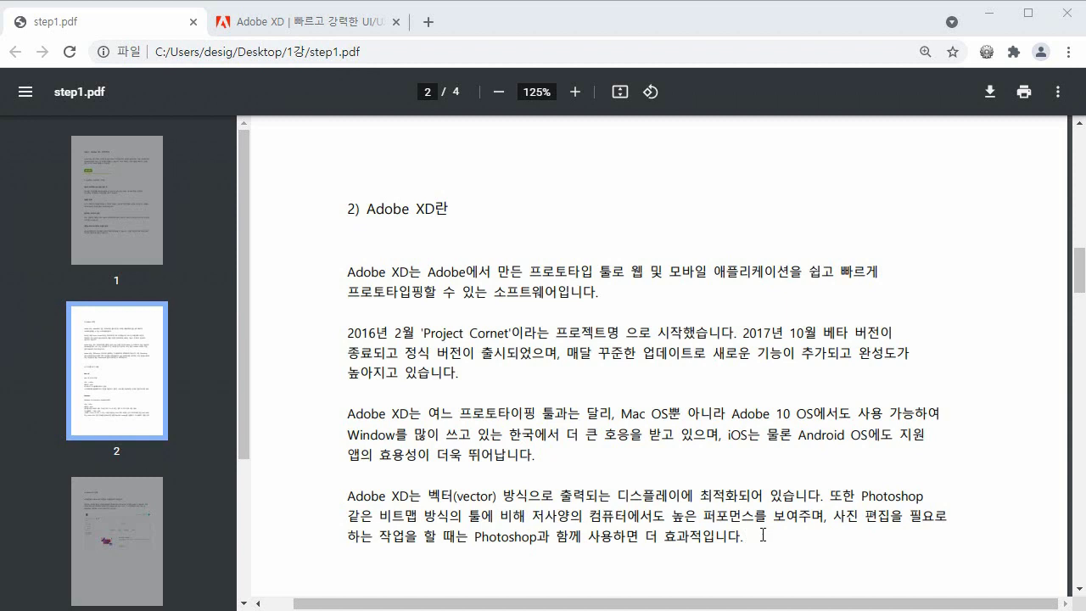
Review the Mac OS and Windows system requirements in step1.pdf and continue to section 4, "Adobe XD 실행".
scroll(787, 543, down, 6)
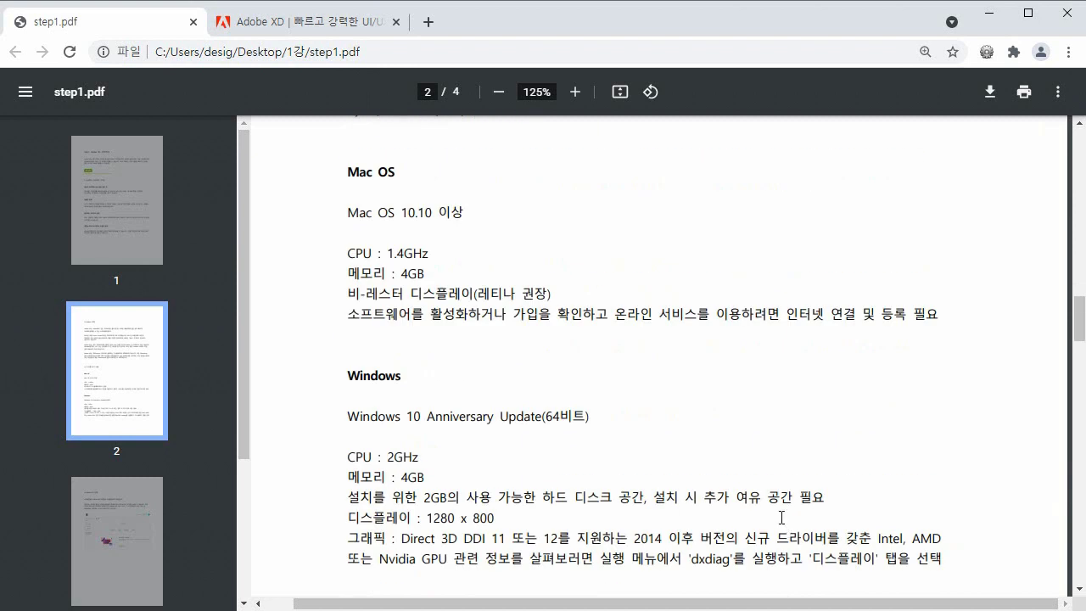
scroll(752, 475, up, 2)
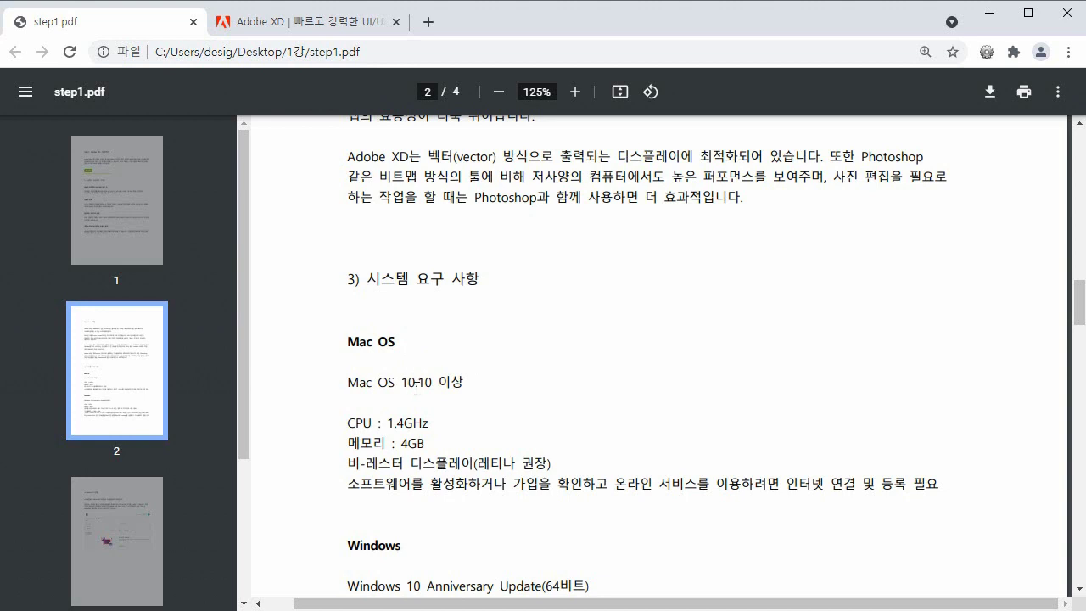
scroll(481, 543, down, 2)
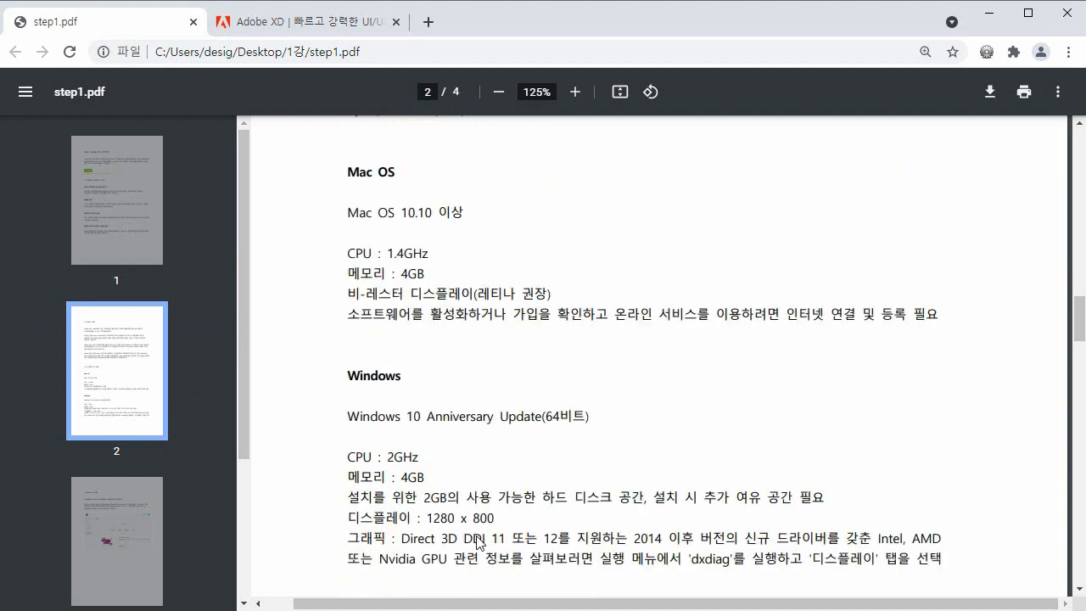
drag(410, 415, 421, 417)
scroll(754, 410, up, 2)
scroll(756, 411, up, 2)
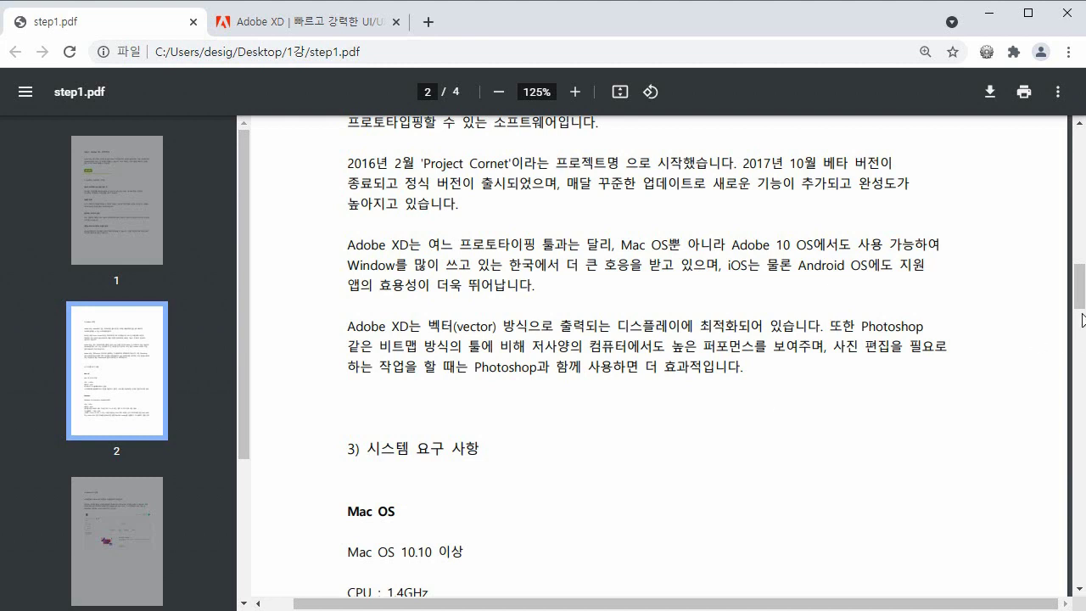
drag(1082, 299, 1083, 400)
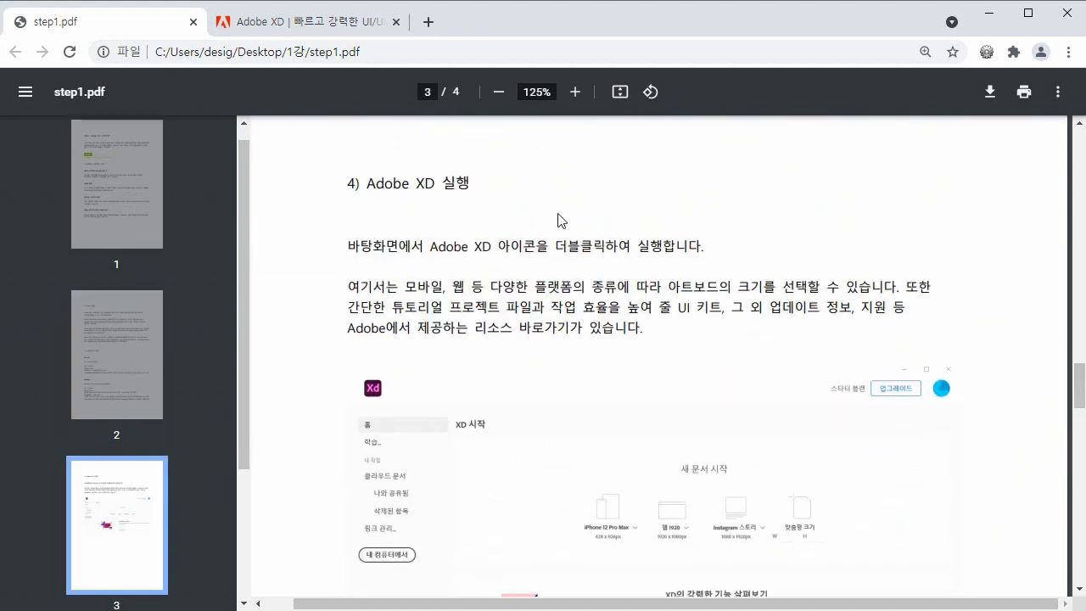
Go back to the Adobe XD product page and look up the Adobe XD shortcut among the Windows programs.
click(316, 27)
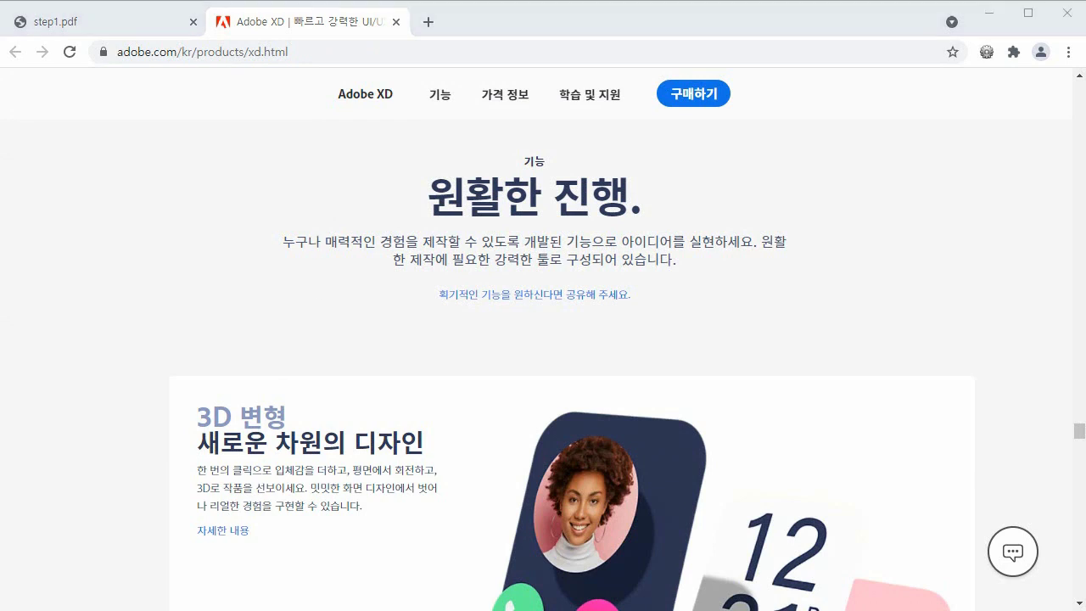
key(super)
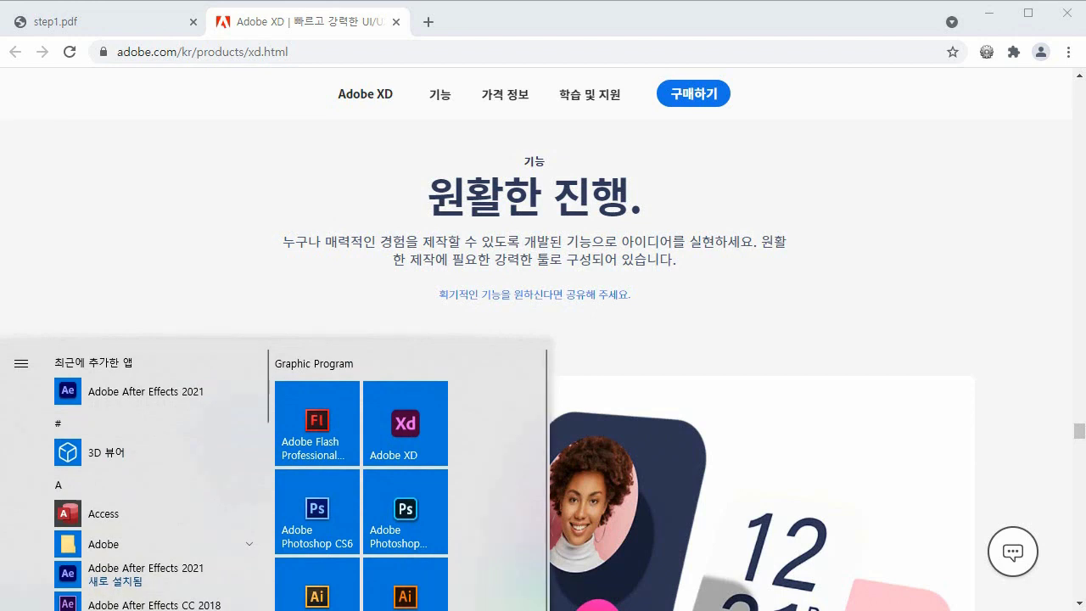
key(Escape)
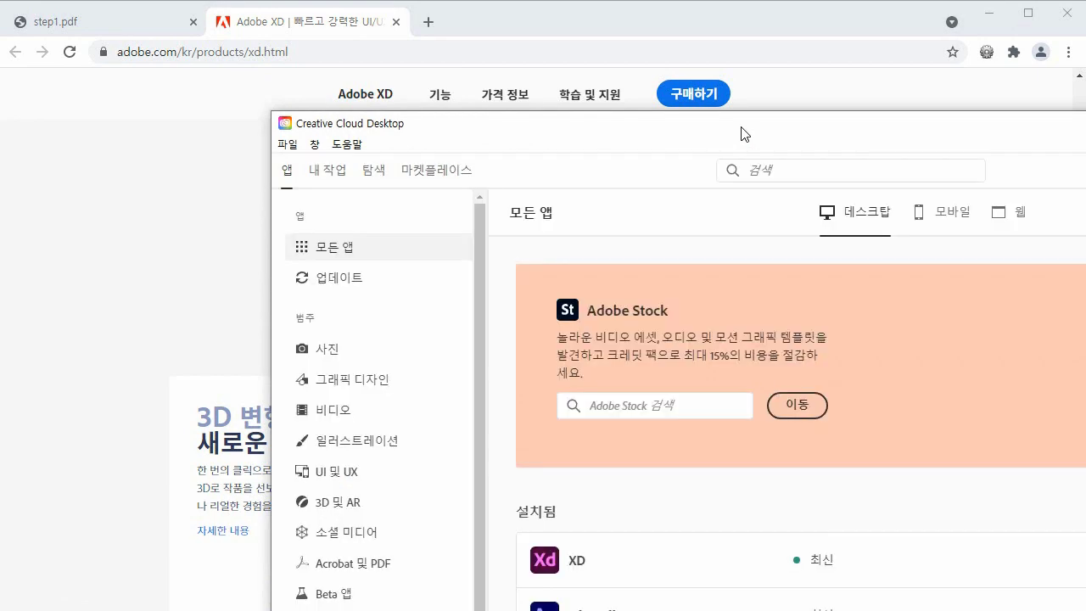
Examine the installed and available apps in Creative Cloud Desktop, including XD, and minimise its window.
drag(734, 130, 477, 24)
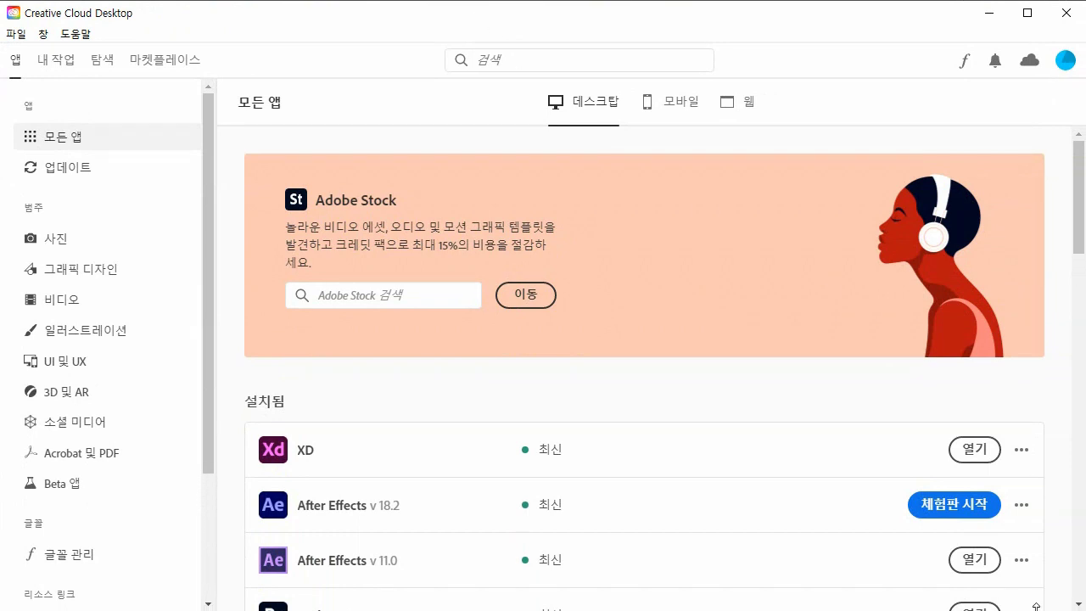
mouse_move(672, 519)
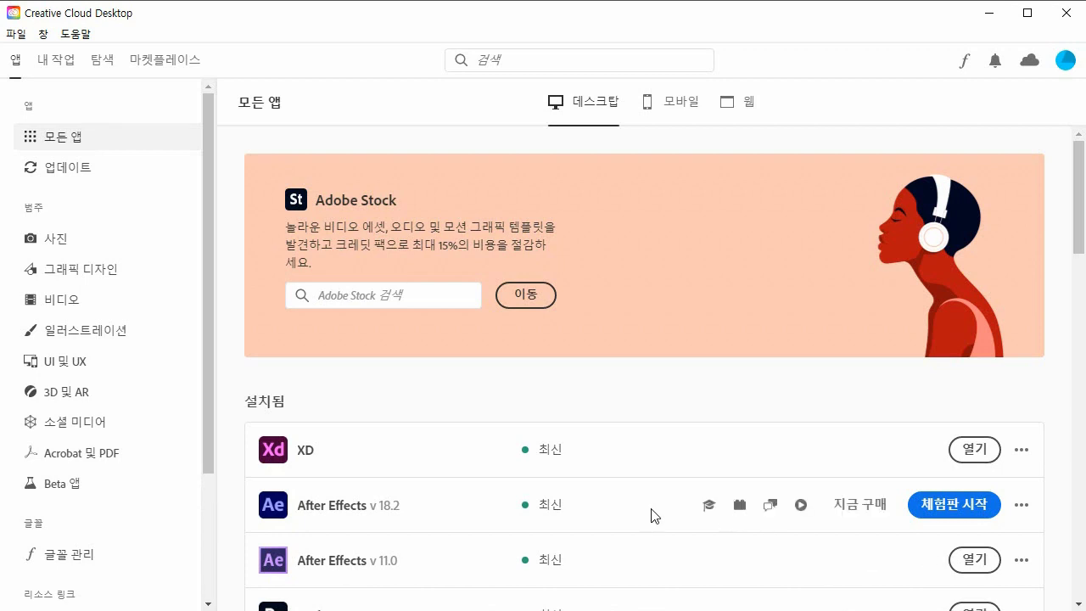
scroll(649, 515, down, 4)
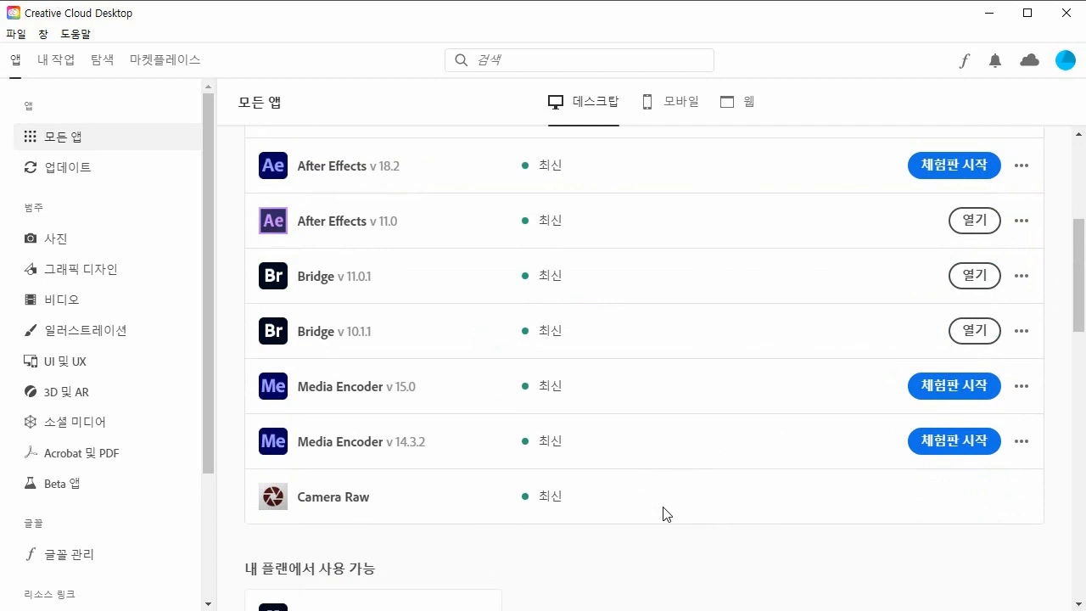
scroll(666, 514, down, 4)
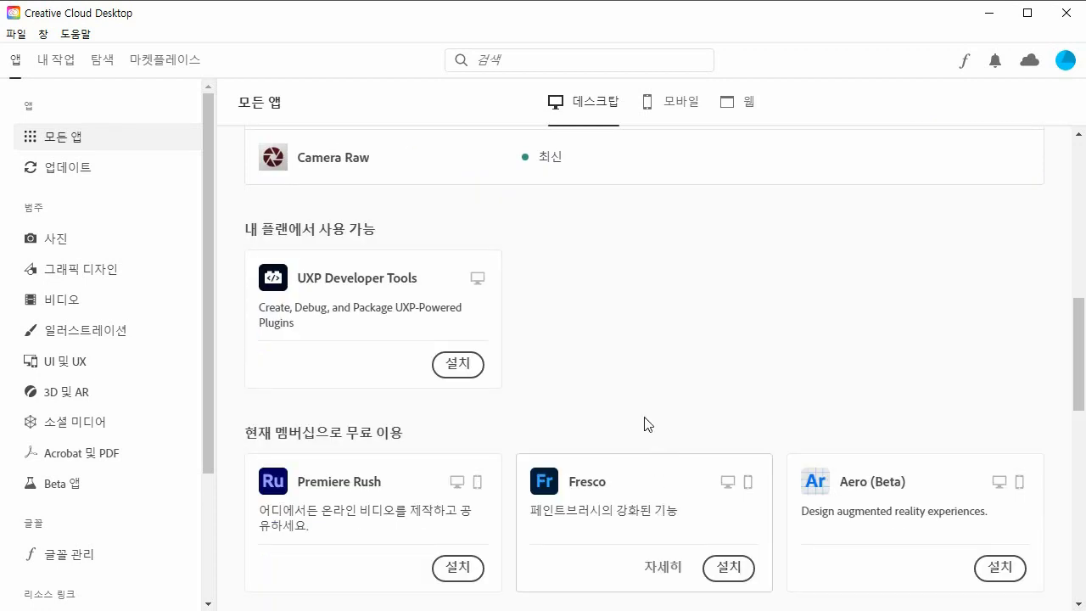
scroll(642, 382, up, 8)
scroll(643, 383, up, 2)
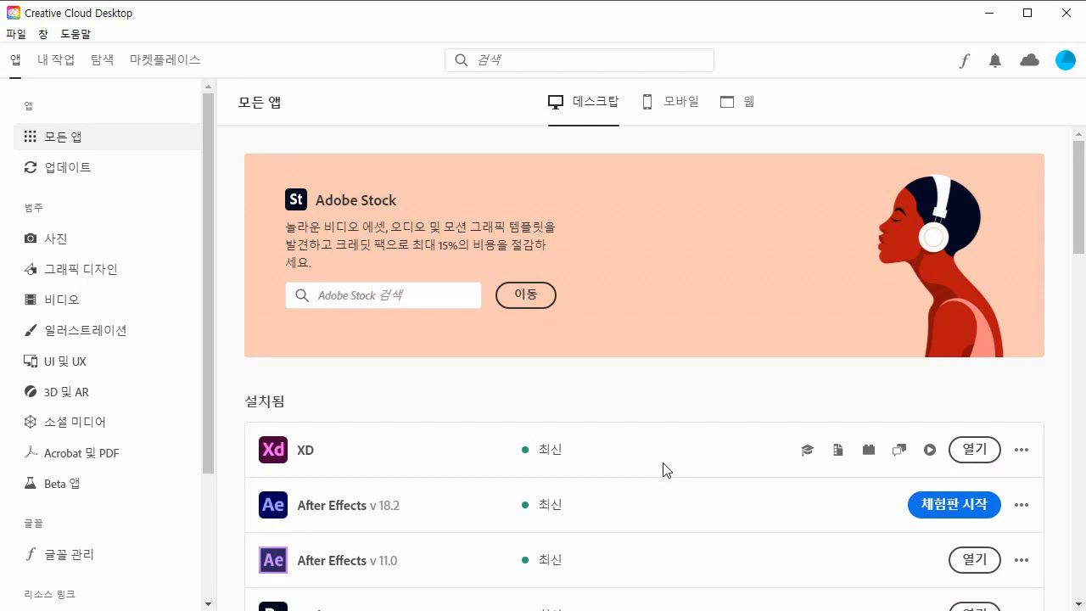
click(991, 17)
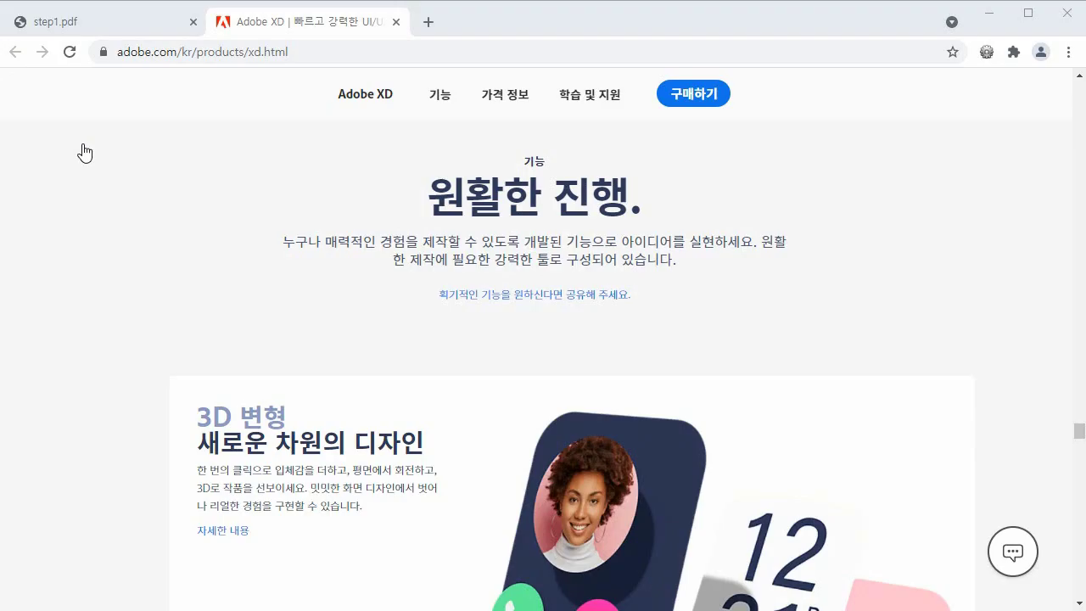
Open the Get Started with Adobe XD learning page and browse its video tutorials.
click(85, 153)
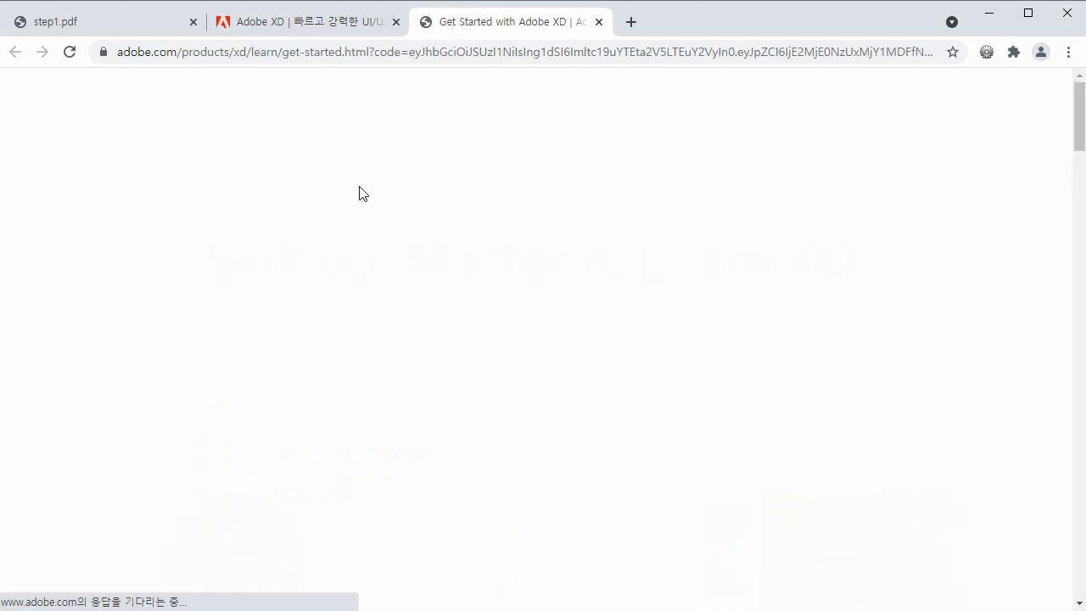
scroll(732, 303, down, 6)
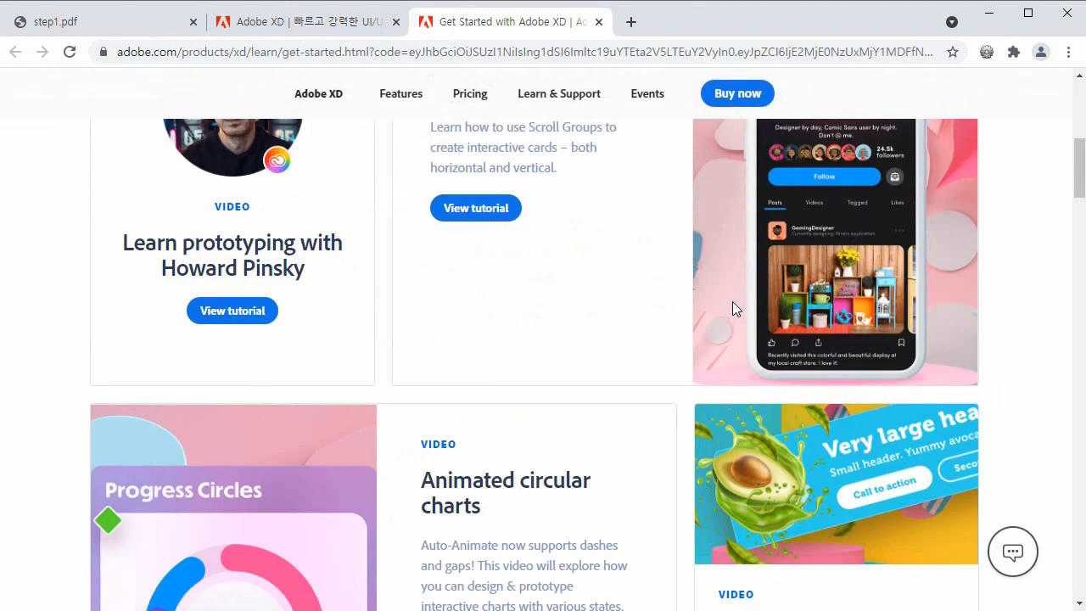
scroll(732, 301, up, 2)
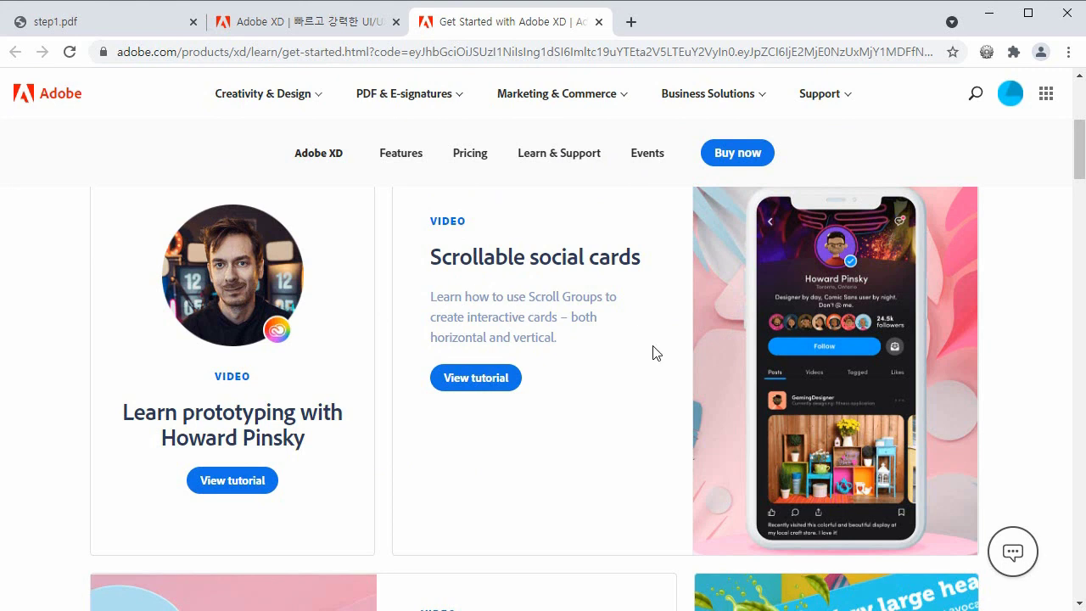
scroll(657, 354, down, 2)
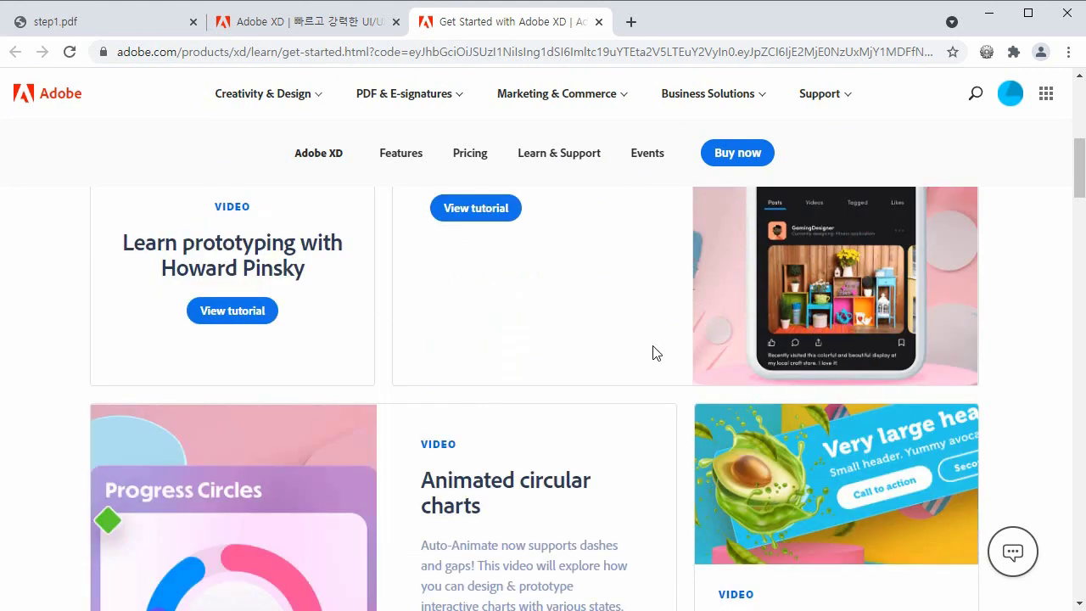
scroll(653, 353, down, 2)
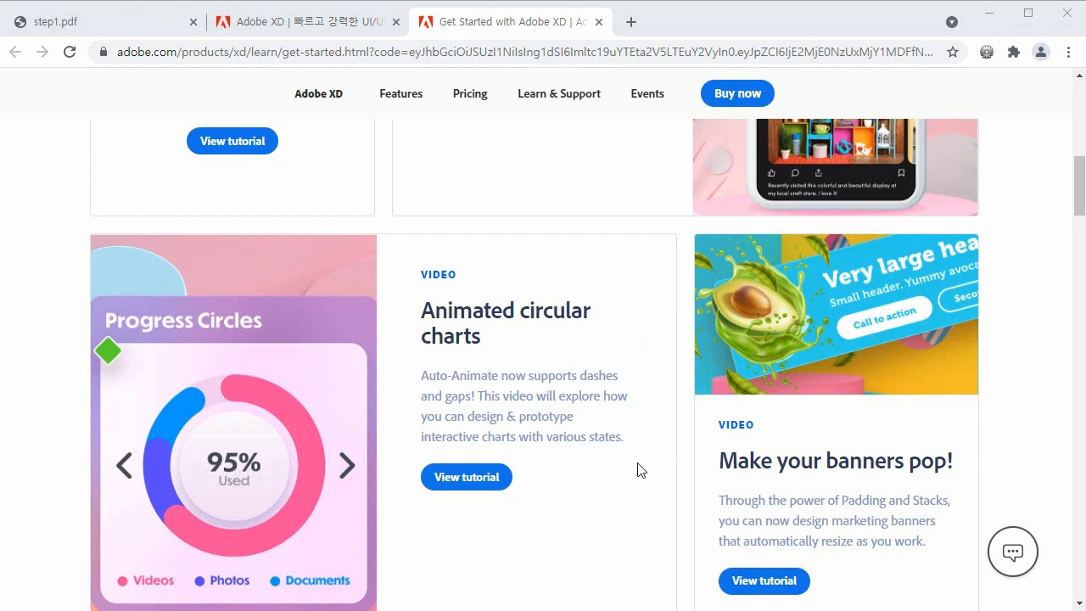
Return to the Adobe XD home screen and view the mobile device artboard size presets for a new document.
click(338, 28)
click(160, 32)
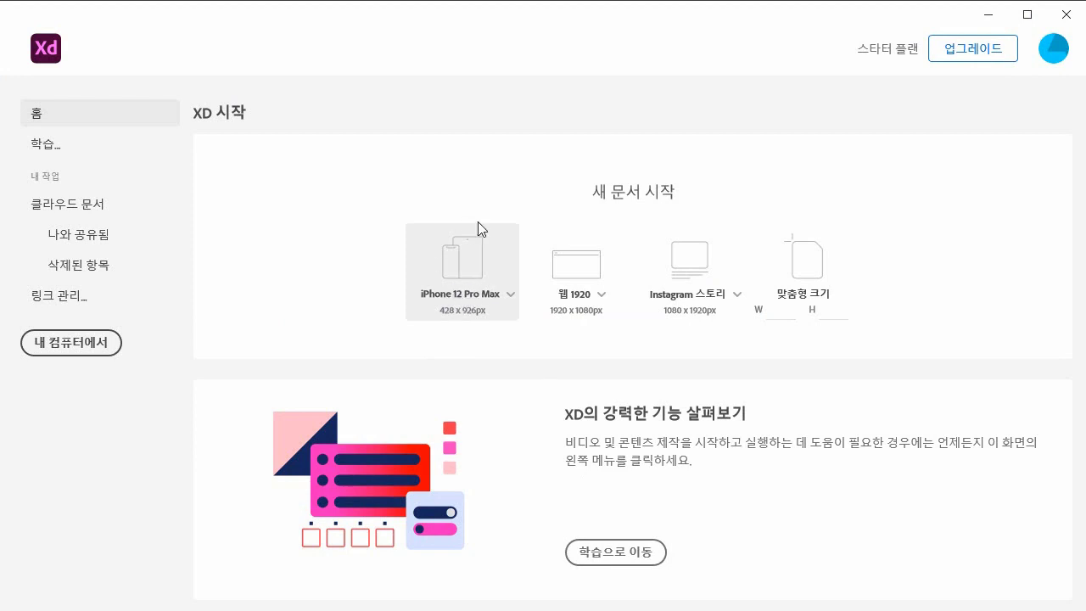
click(506, 296)
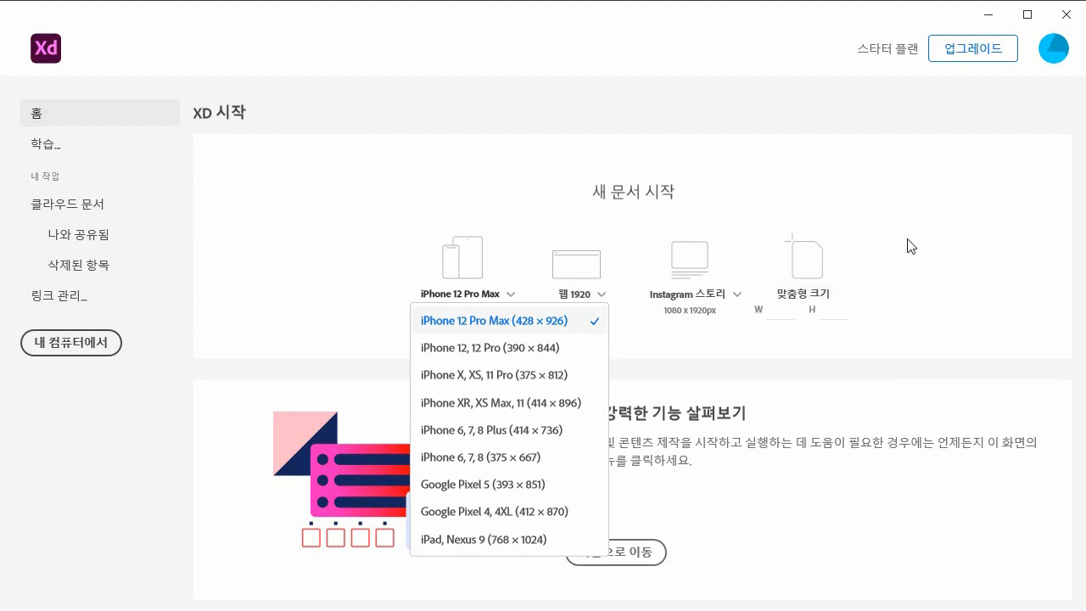
click(210, 218)
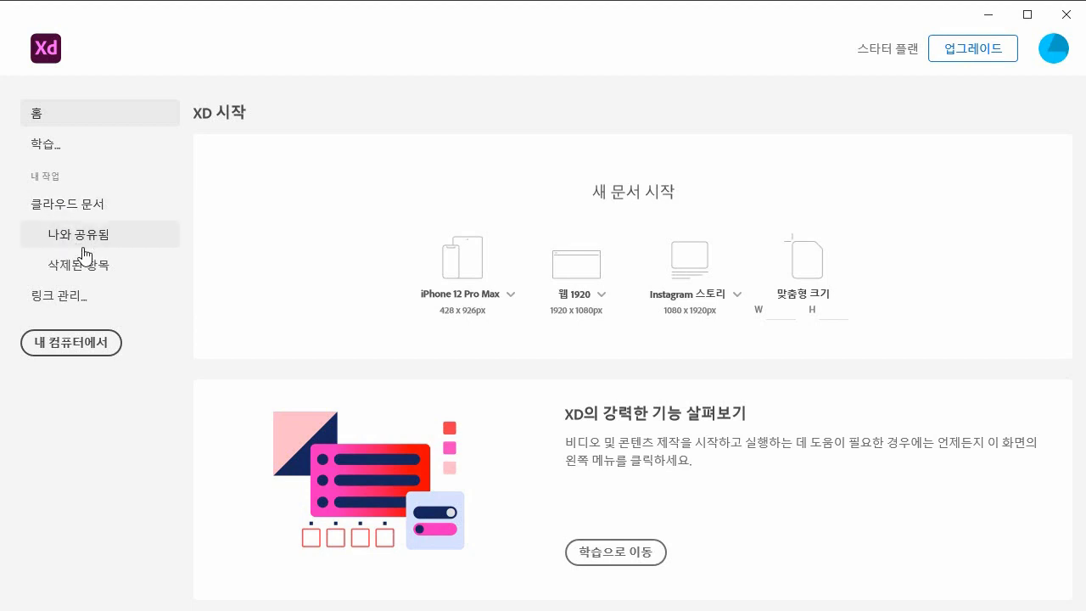
View the deleted cloud documents, select "2강 예제" to see its options, and view the documents shared with the account.
click(68, 270)
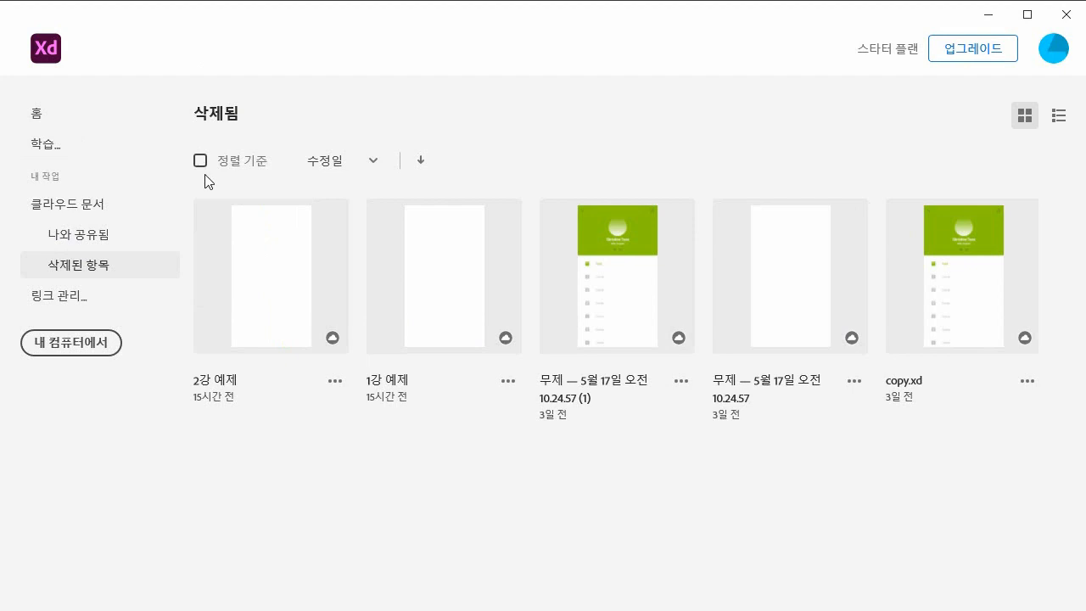
mouse_move(264, 276)
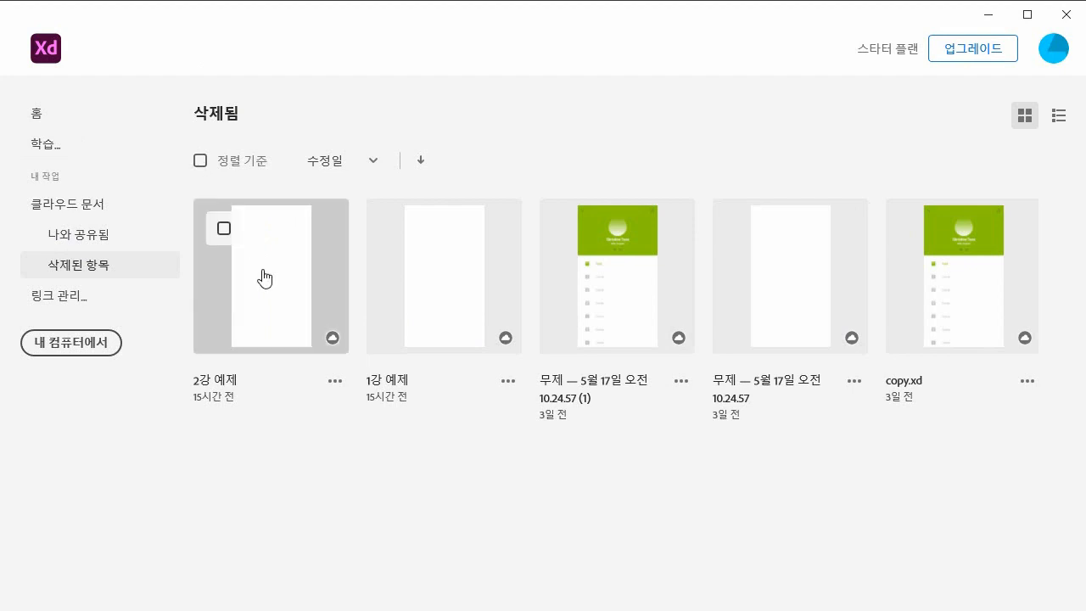
click(224, 228)
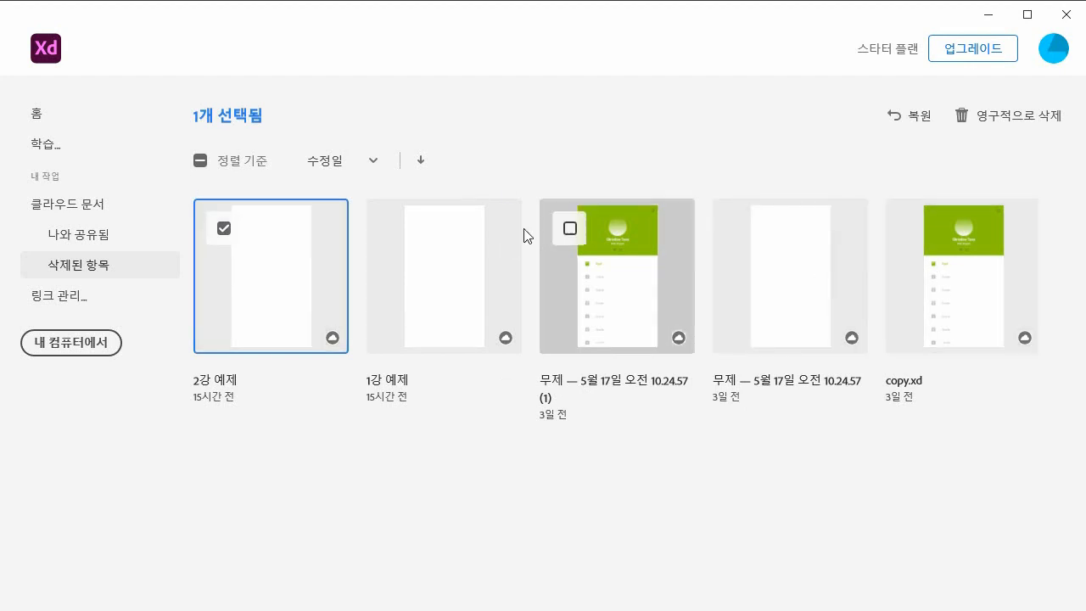
click(81, 241)
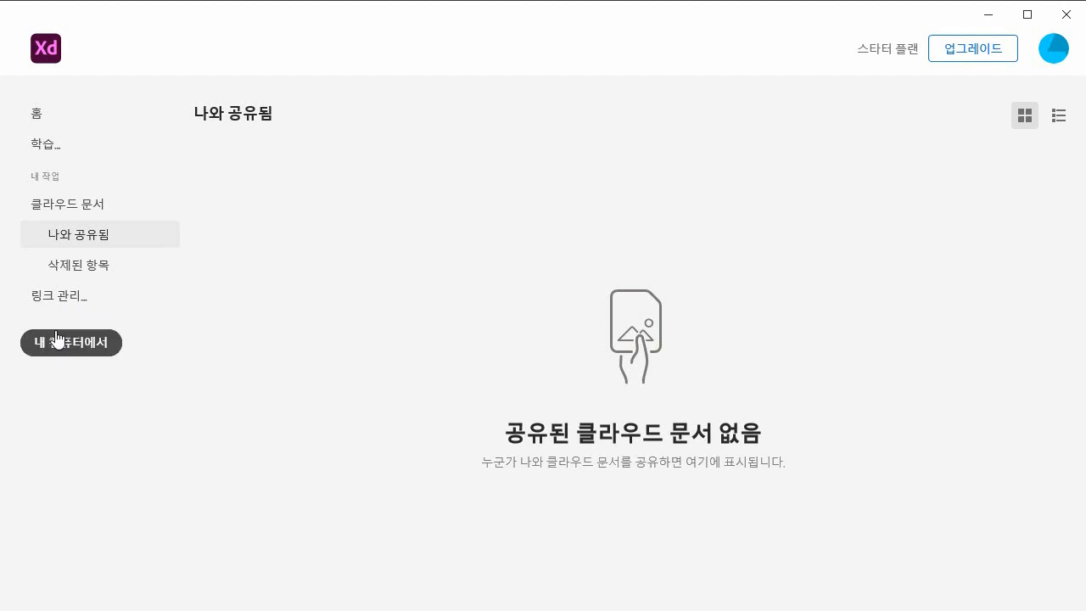
Switch to the published links page in the browser and close the Adobe XD product page and Get Started tabs.
key(alt+Tab)
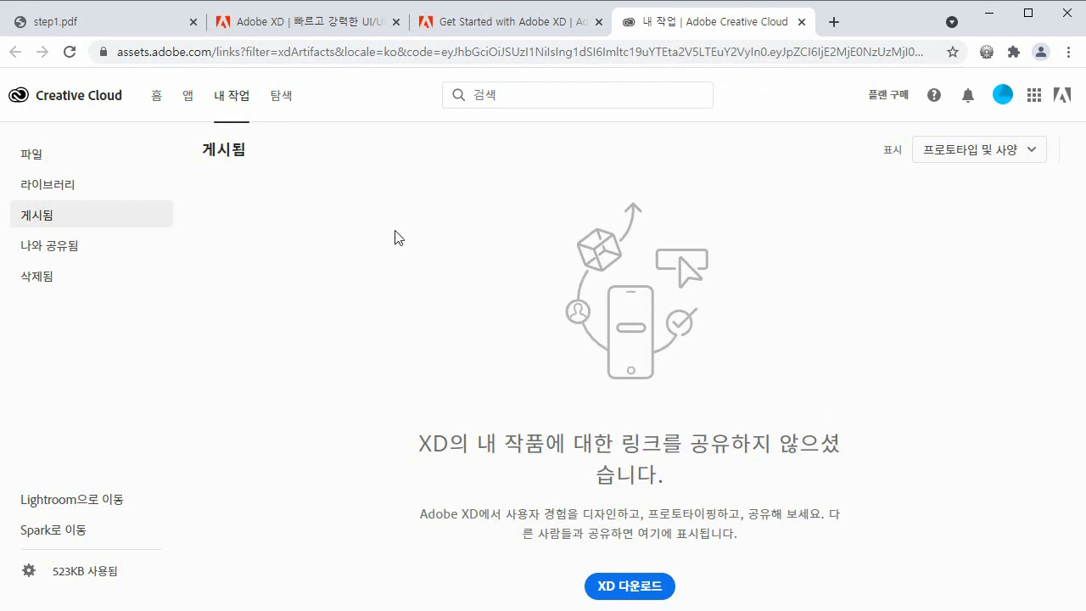
click(396, 21)
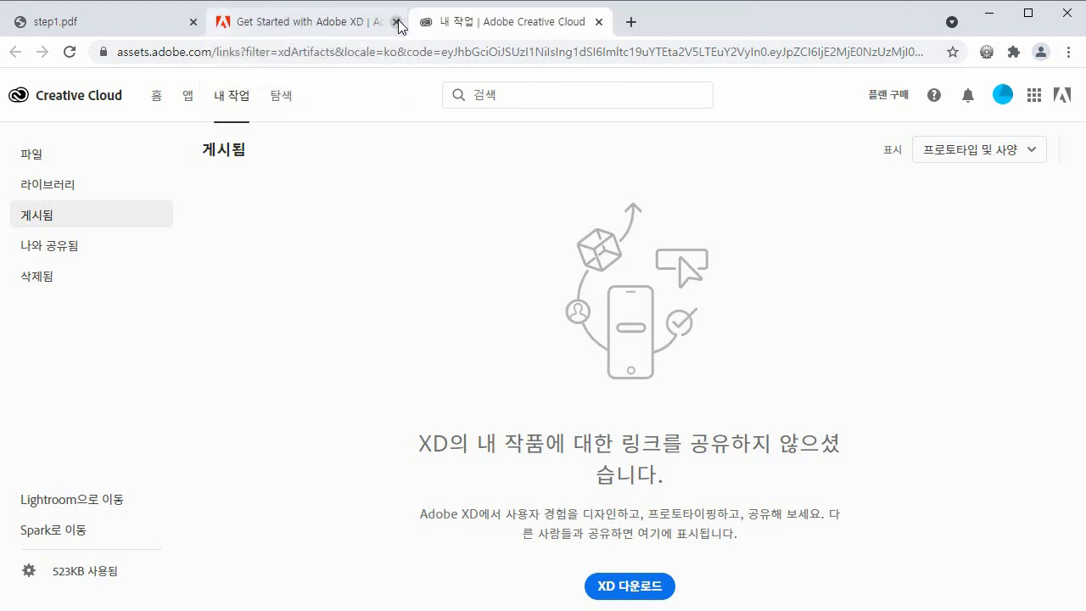
click(396, 21)
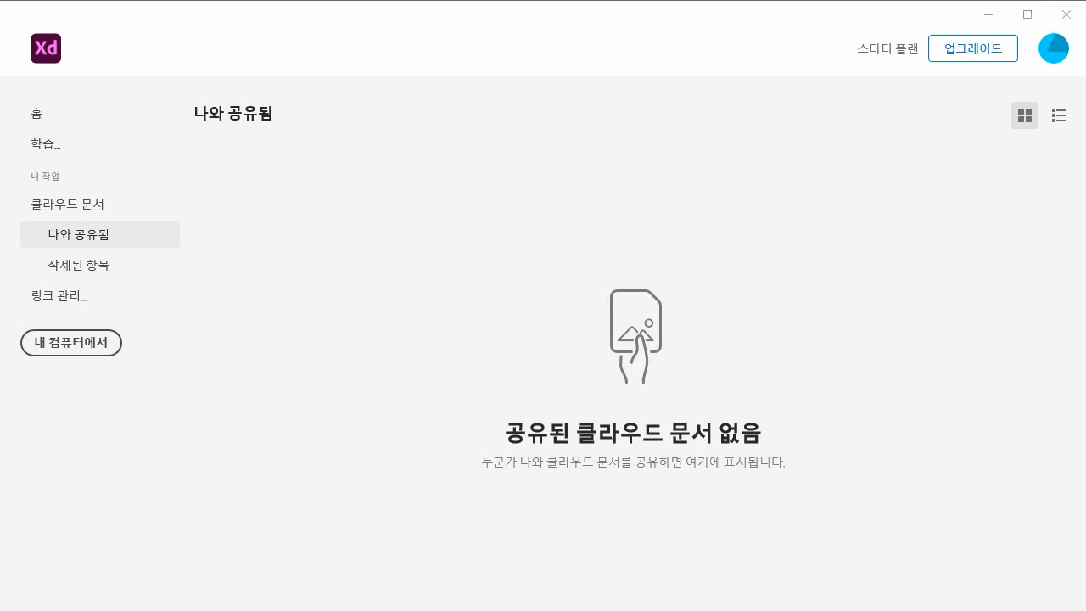
Switch to the browser and read the "Adobe XD 실행" section of step1.pdf through to page 4.
key(alt+Tab)
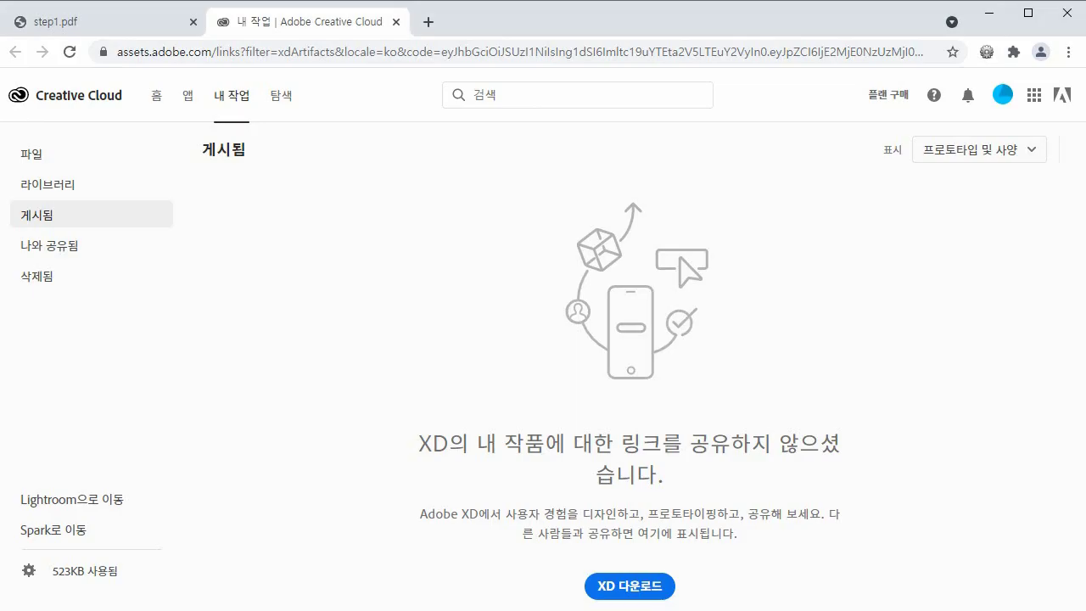
click(111, 28)
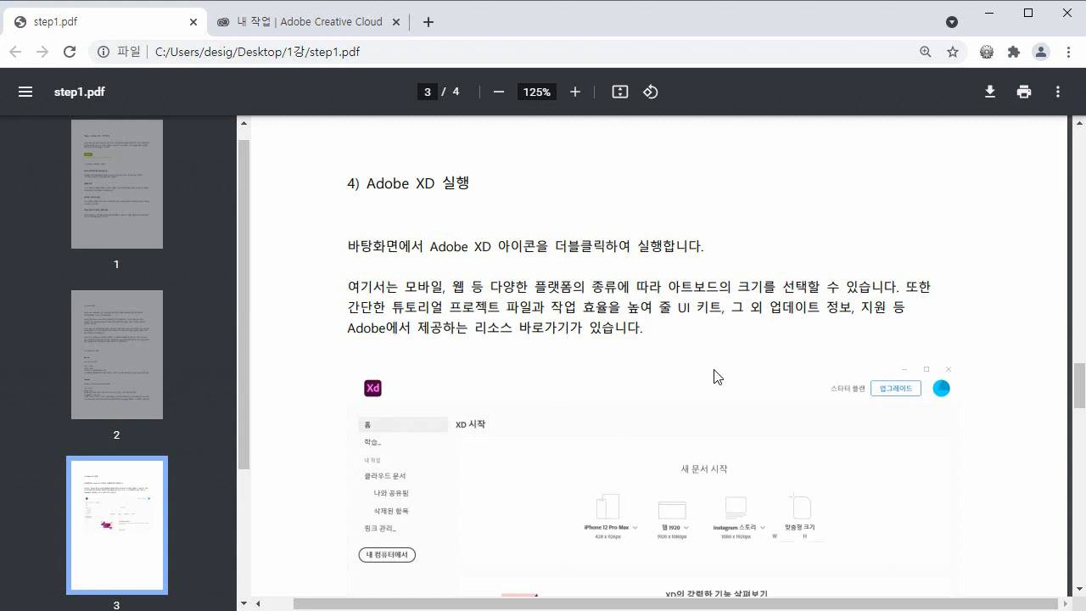
scroll(718, 376, down, 2)
scroll(715, 375, down, 5)
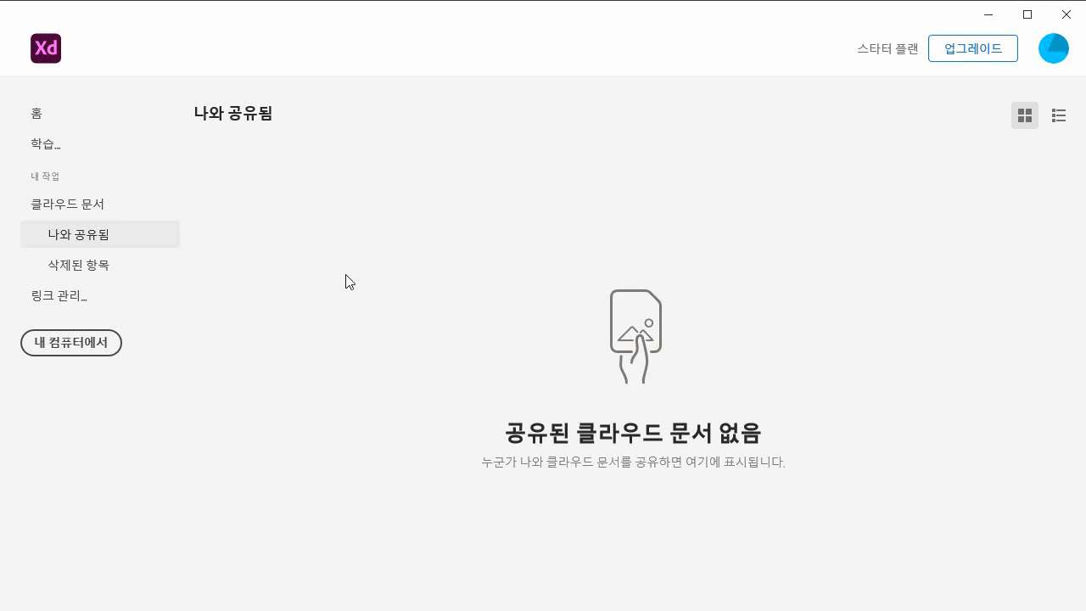
Return to the Adobe XD home screen and create a new document with the iPhone 12 Pro Max (428 × 926) preset.
click(39, 117)
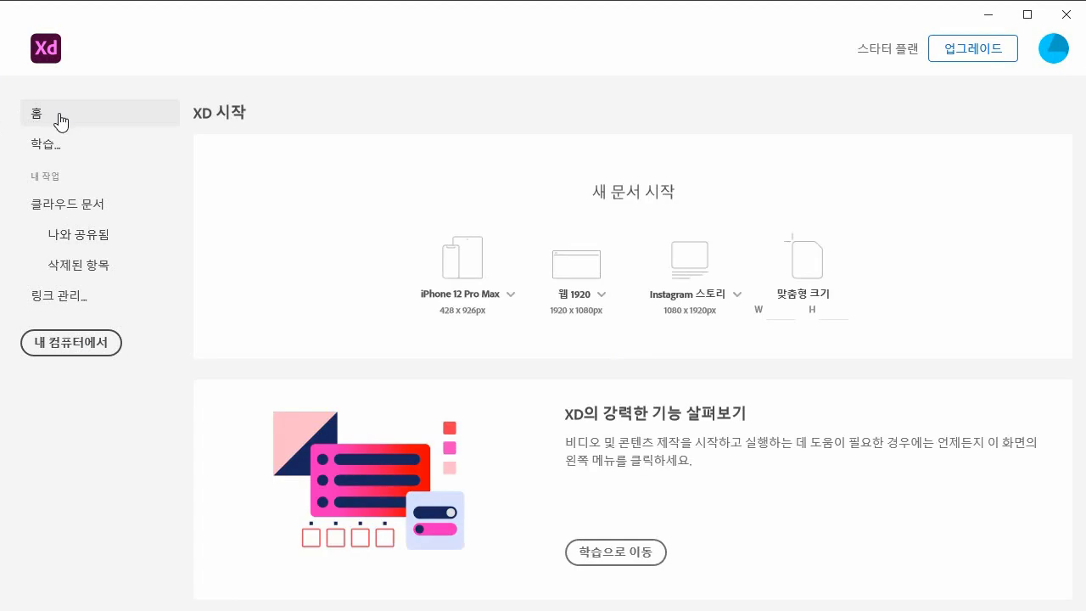
click(509, 297)
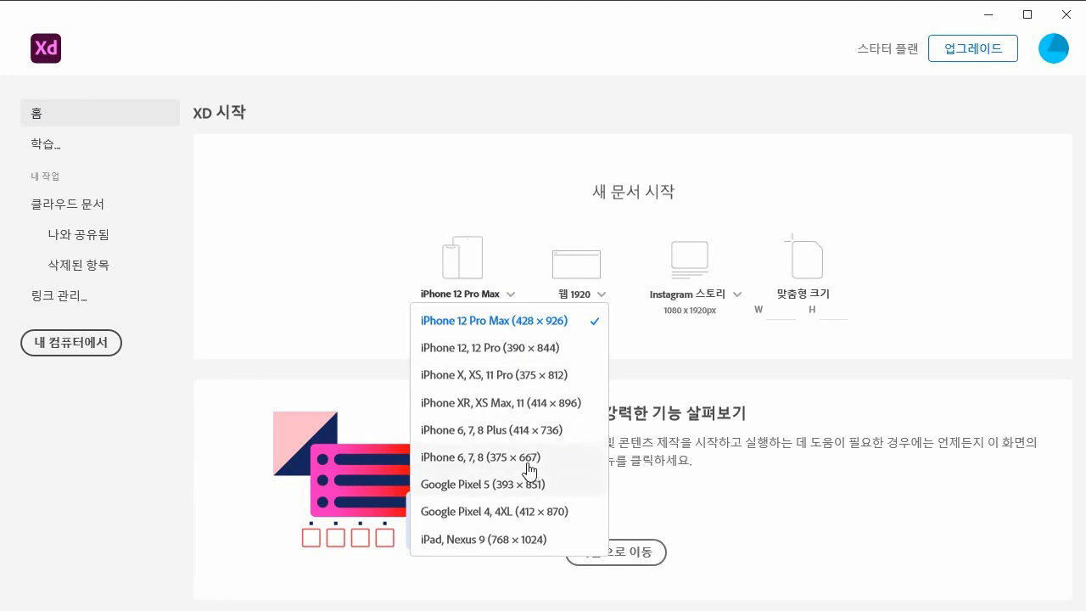
click(530, 327)
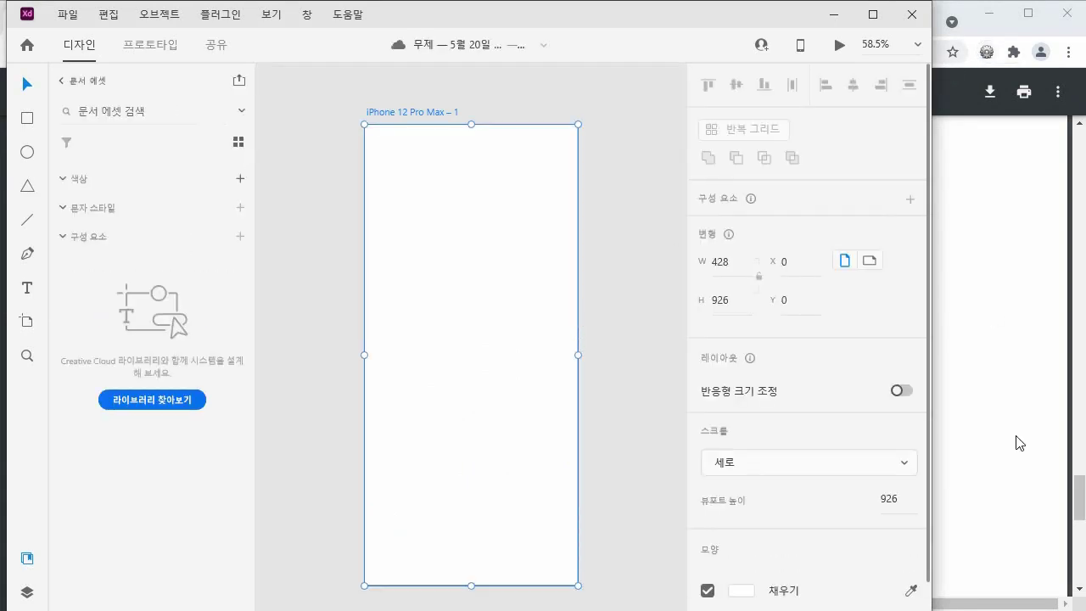
Enlarge the document window to fill the screen and deselect the artboard.
drag(933, 468, 1085, 474)
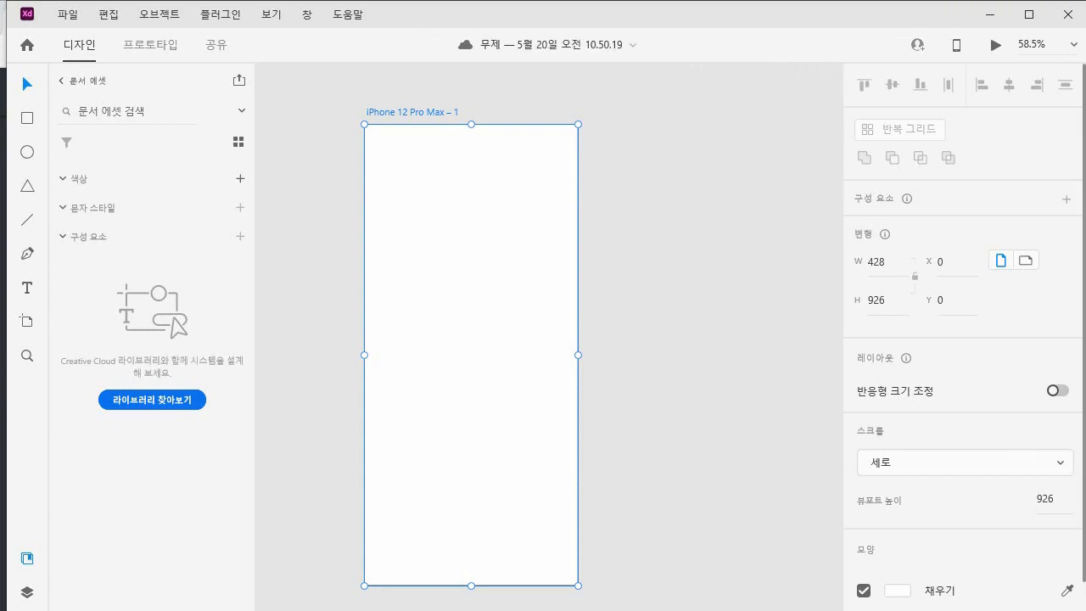
drag(700, 610, 700, 607)
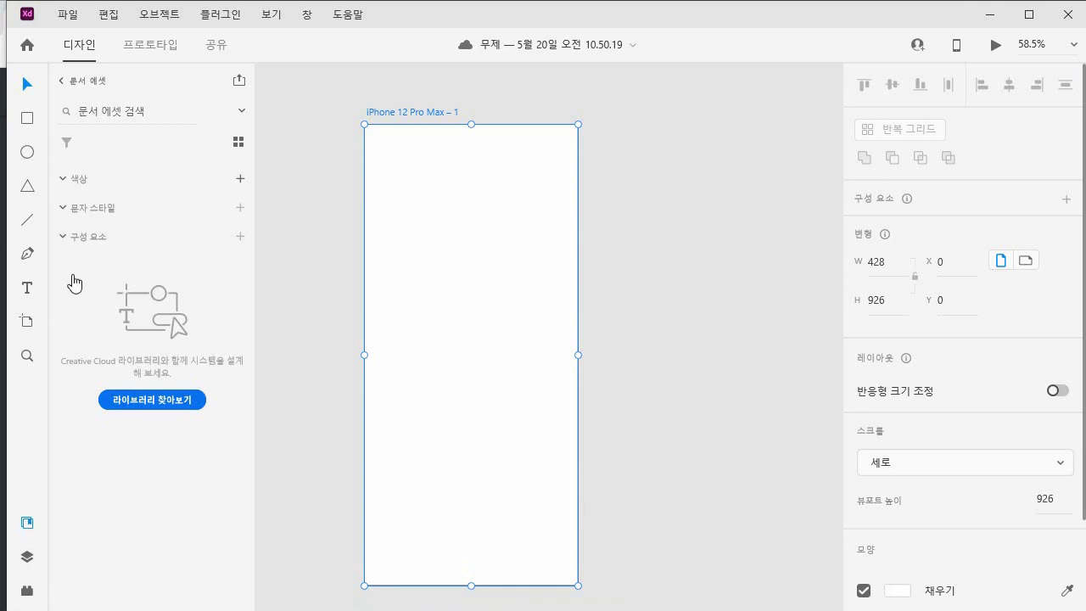
drag(4, 269, 1, 276)
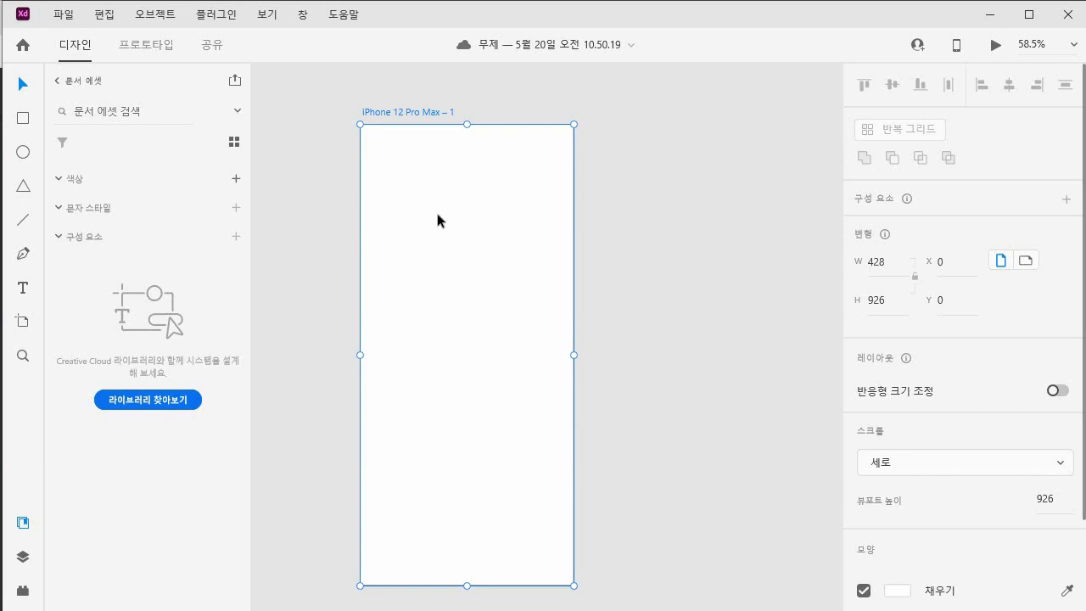
drag(624, 158, 807, 457)
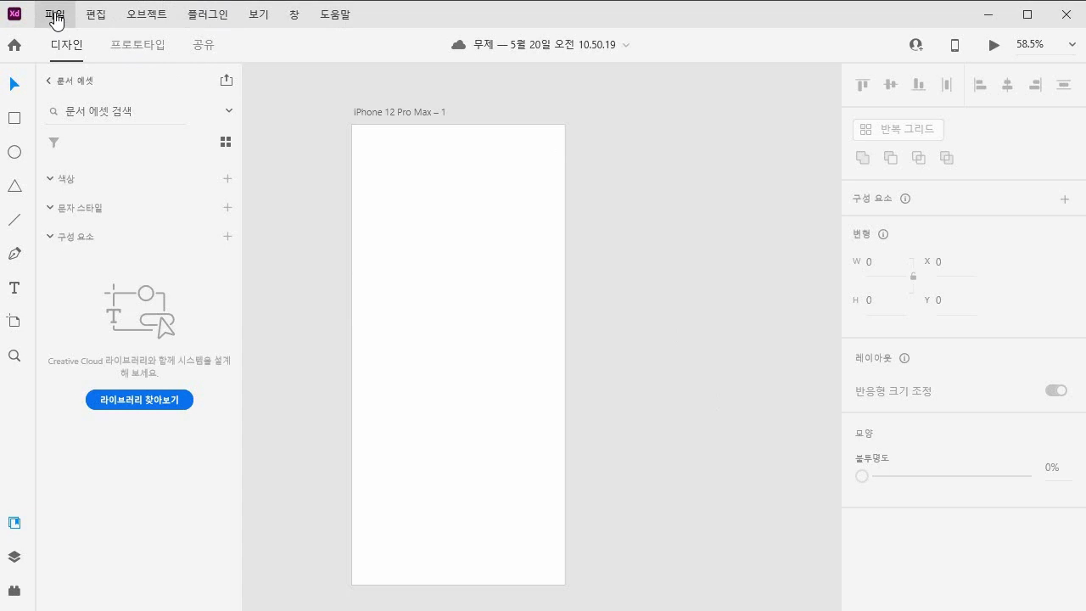
Save the document to the cloud documents as "example1_1".
click(55, 19)
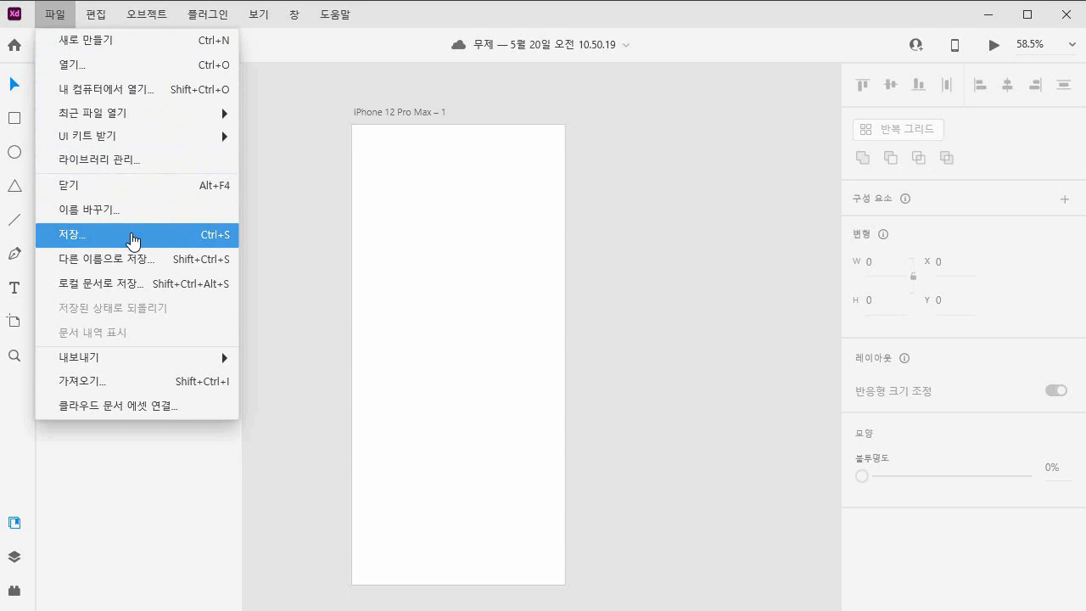
click(133, 241)
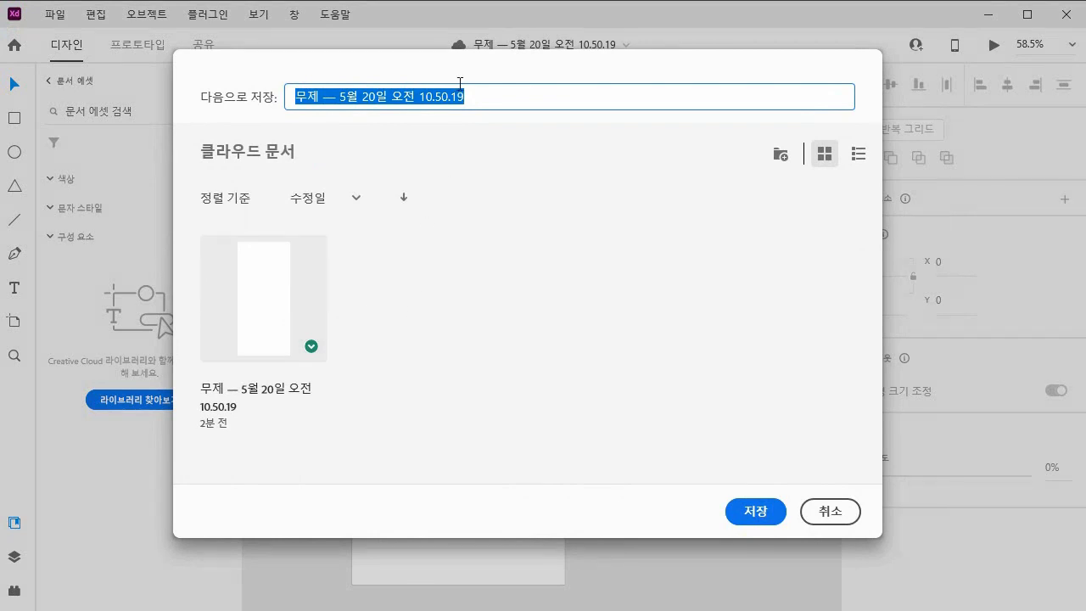
text(example1_1)
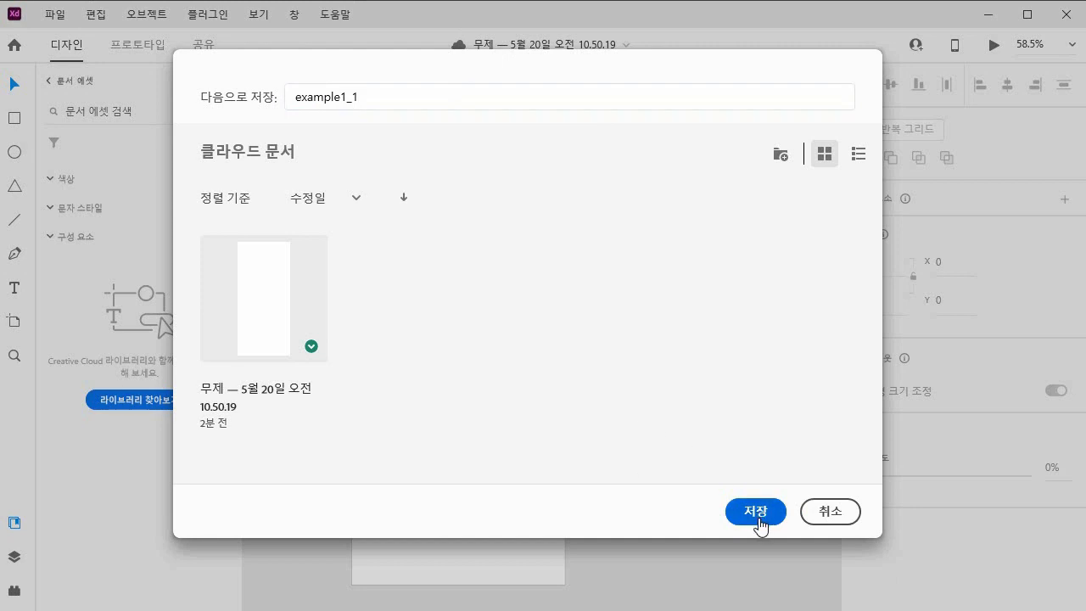
click(755, 514)
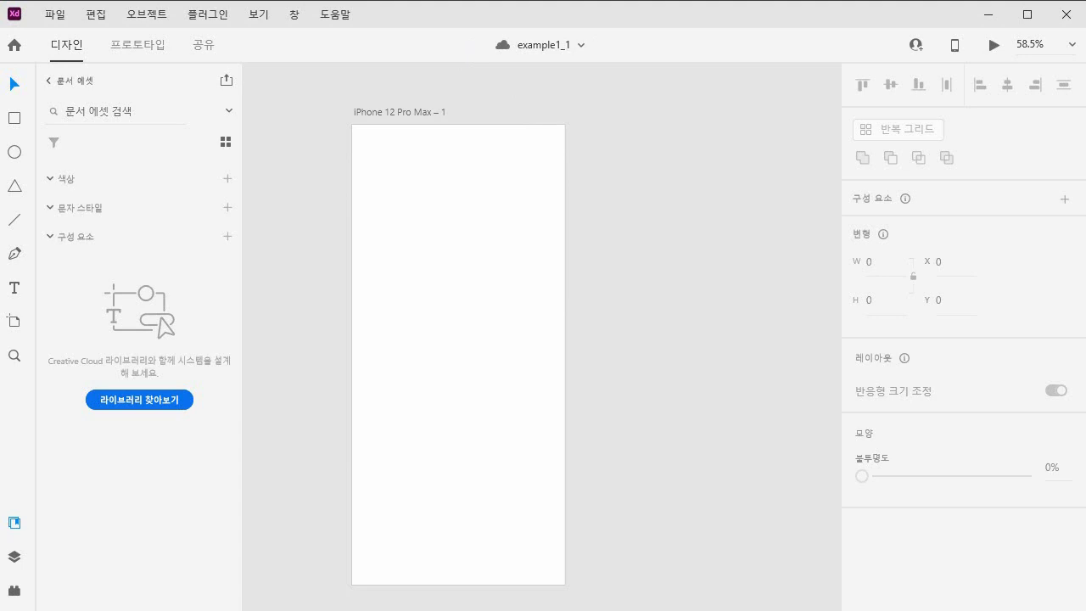
Switch to Creative Cloud Desktop, view the options of the example1_1 cloud document, and minimize the window.
key(super)
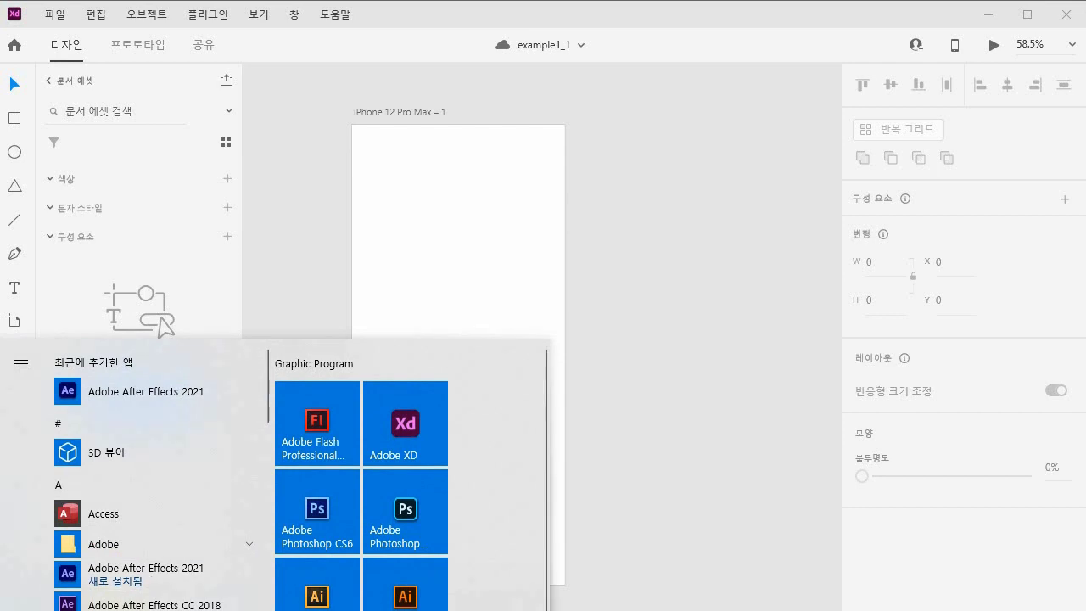
click(408, 609)
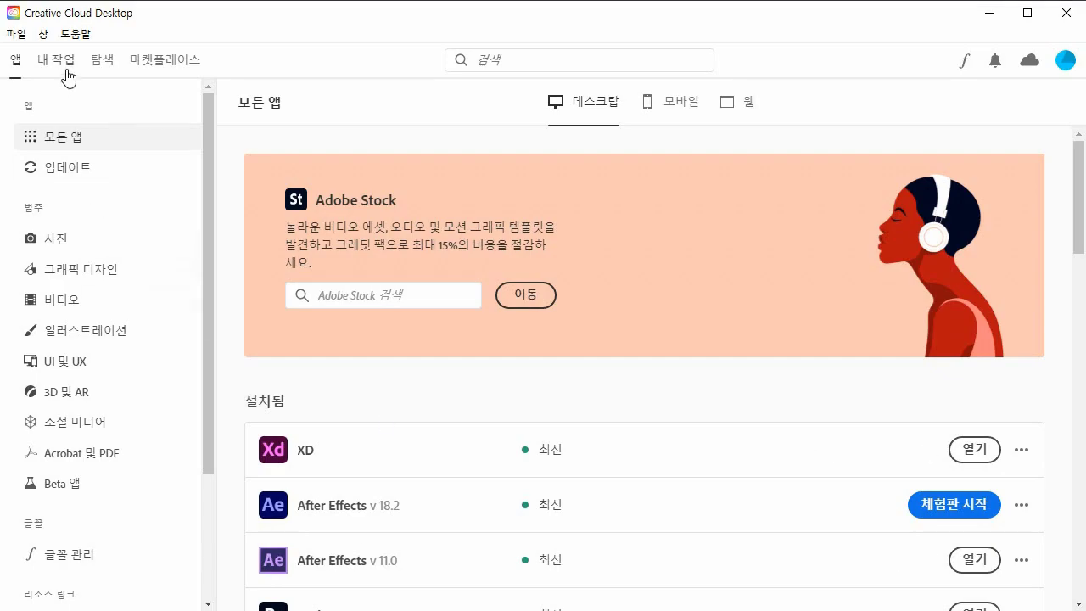
click(56, 67)
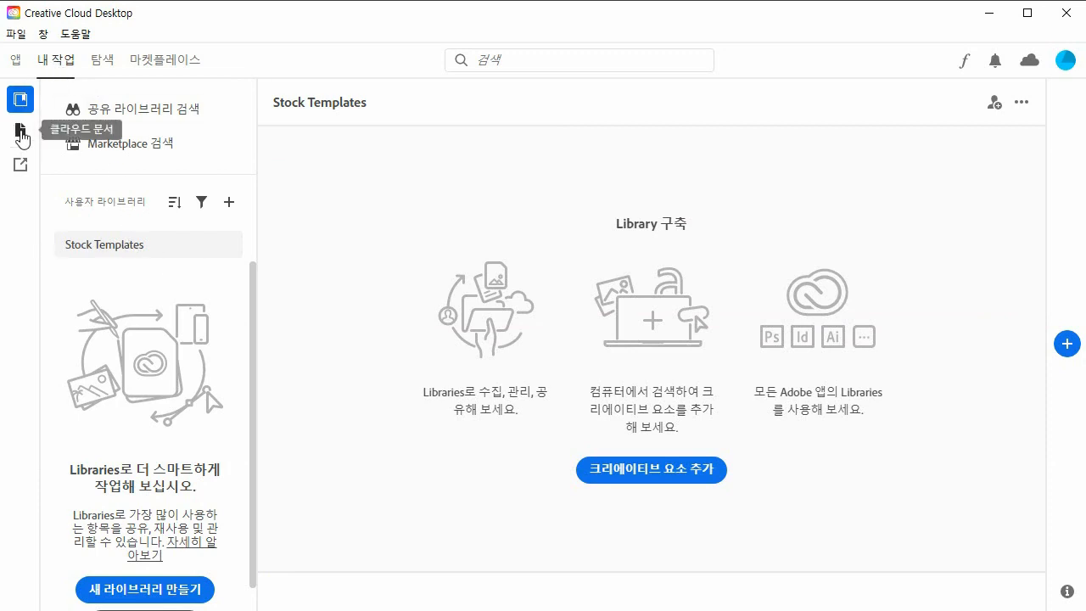
click(20, 132)
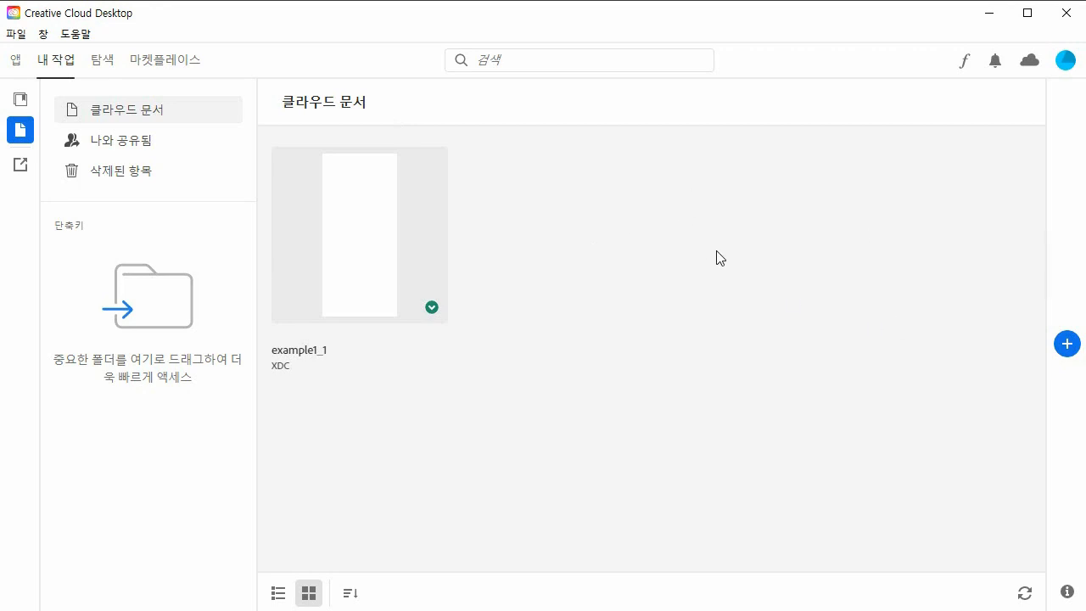
right_click(363, 244)
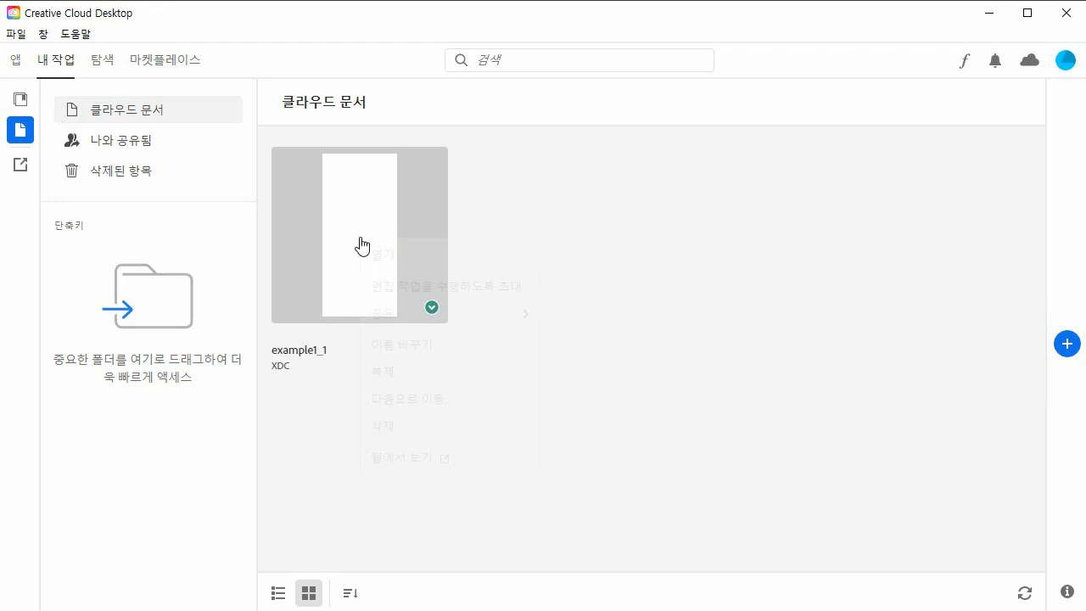
mouse_move(429, 321)
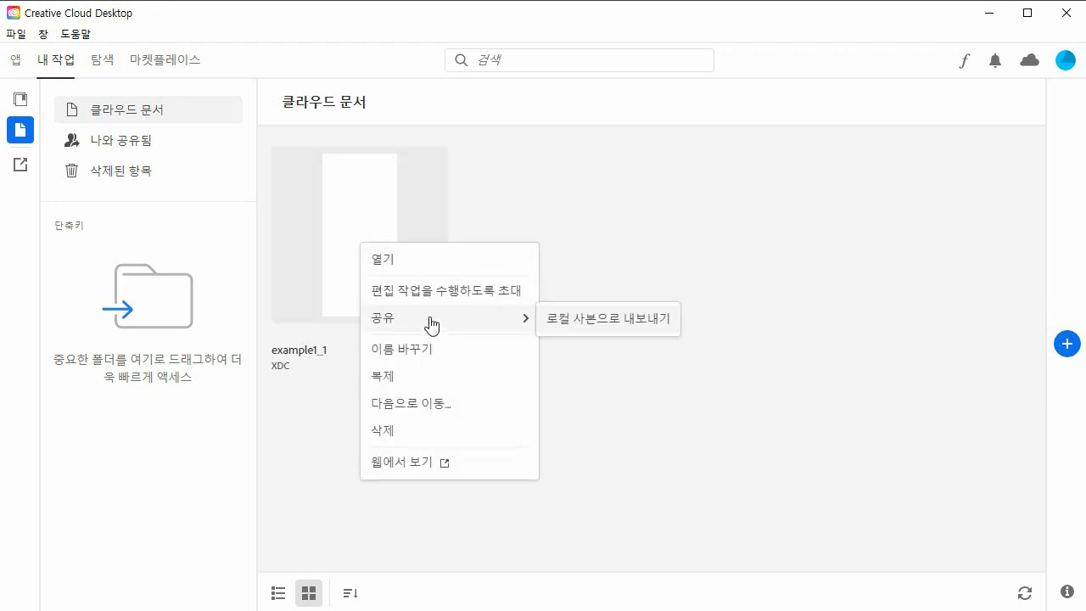
click(990, 15)
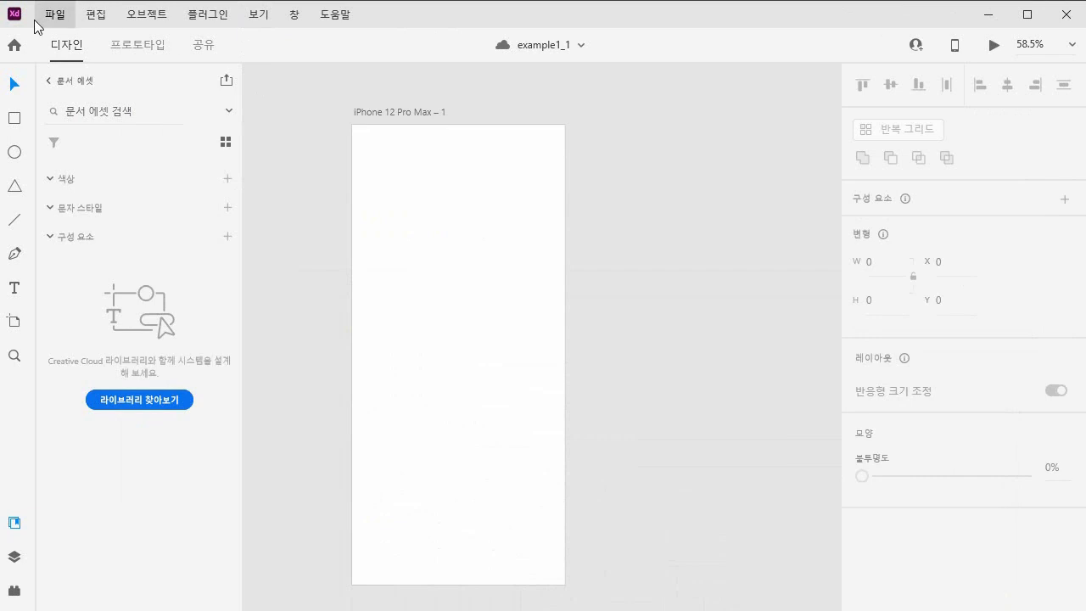
Save the document as a local XD file named example1_1.xd on the desktop (바탕 화면).
click(58, 16)
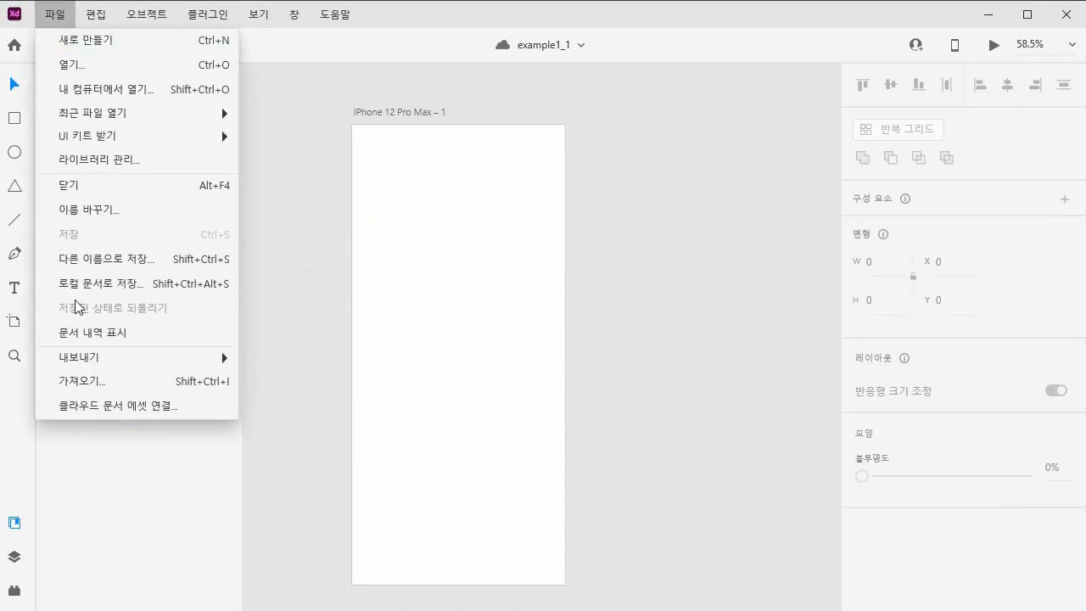
click(126, 289)
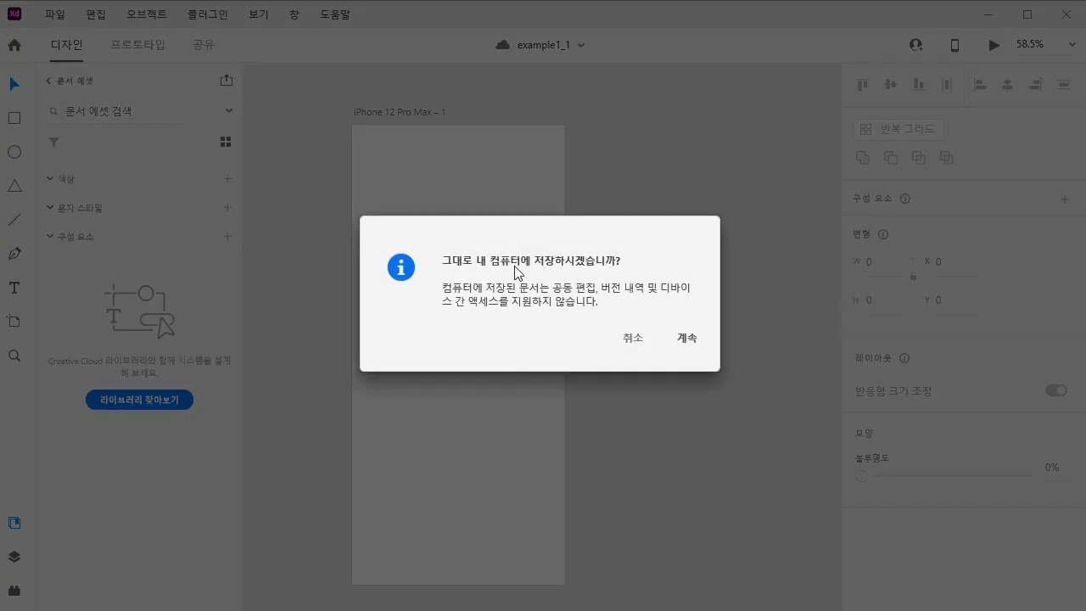
click(687, 339)
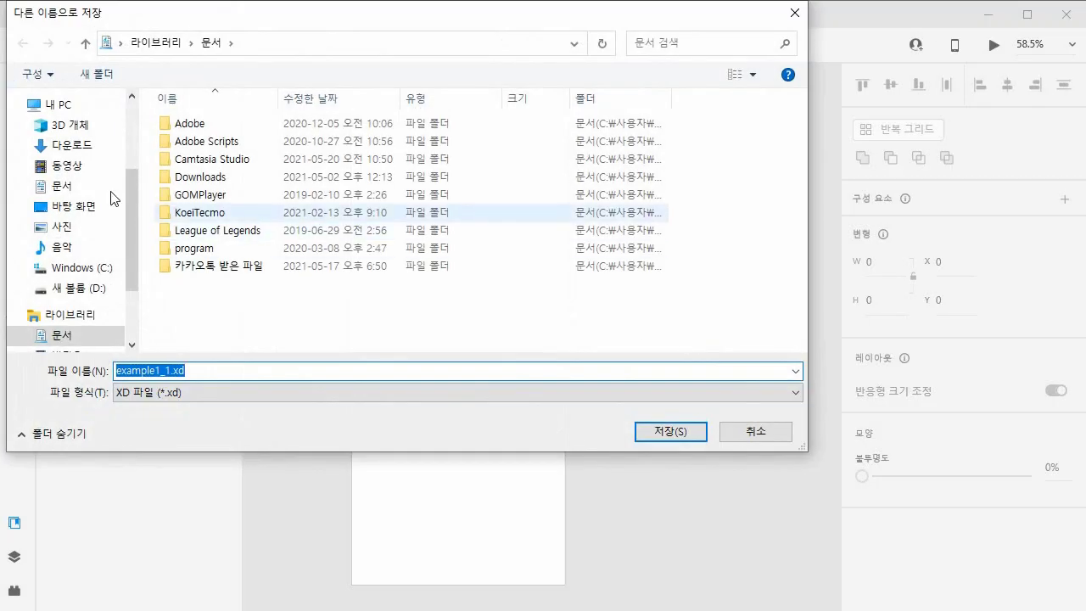
click(67, 214)
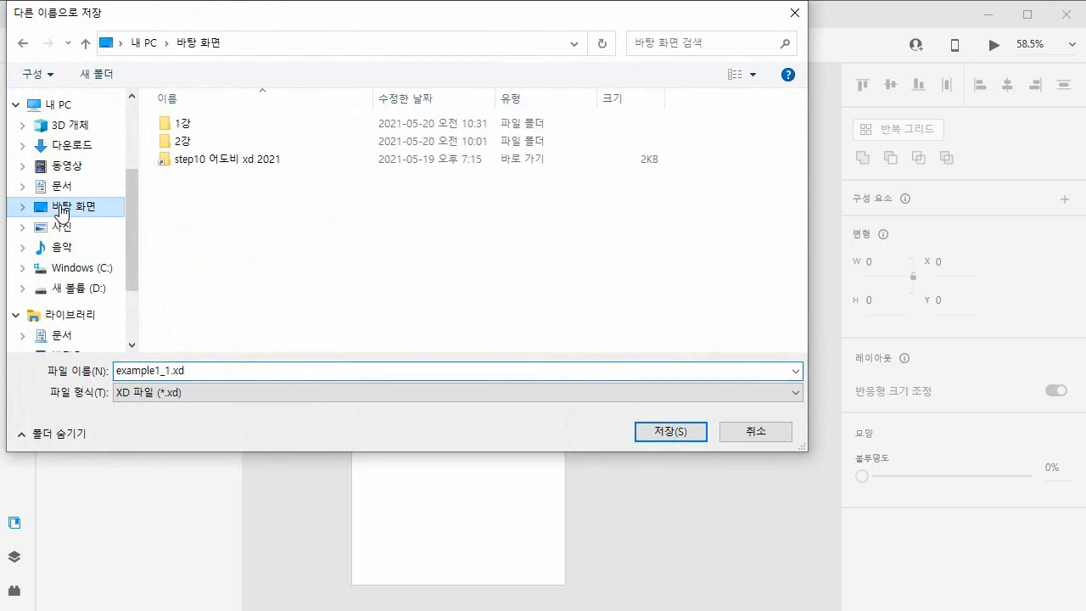
click(670, 431)
Minimize the open windows and check the saved example1_1 file on the desktop.
click(987, 14)
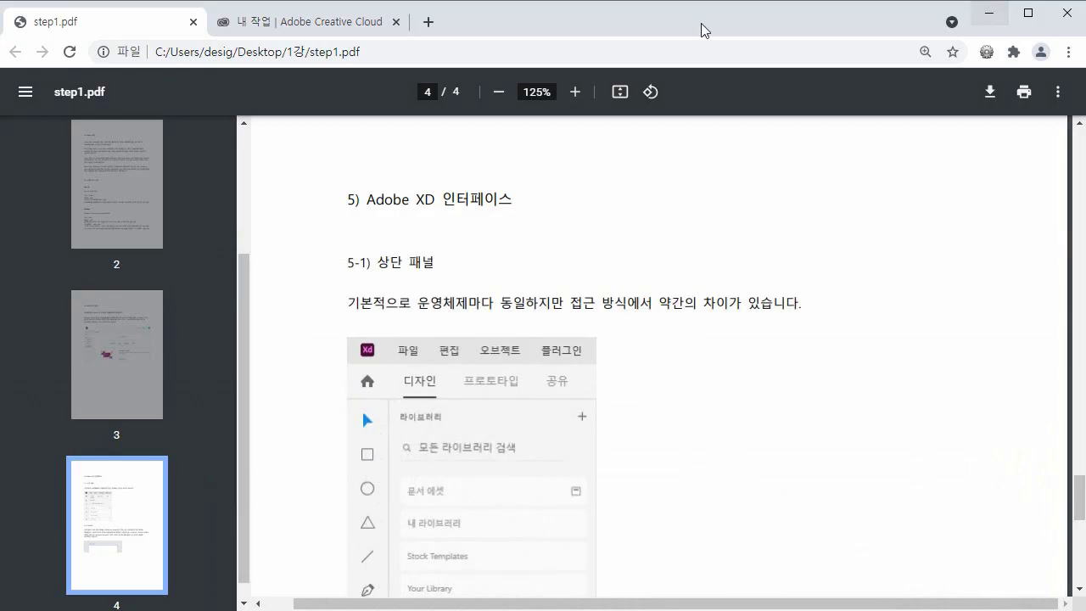
click(989, 13)
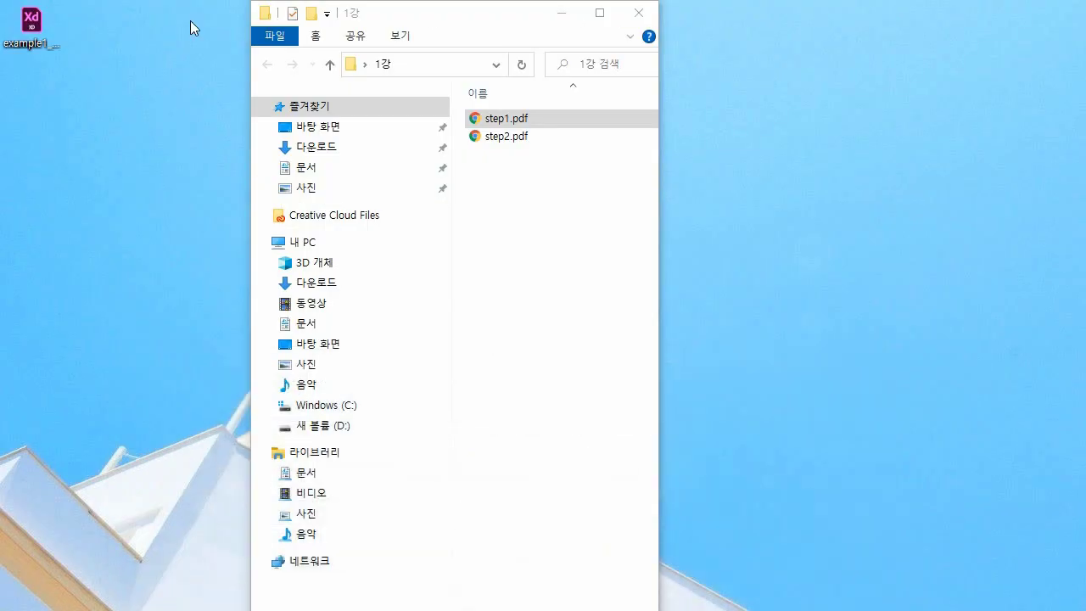
click(30, 32)
drag(103, 117, 1, 5)
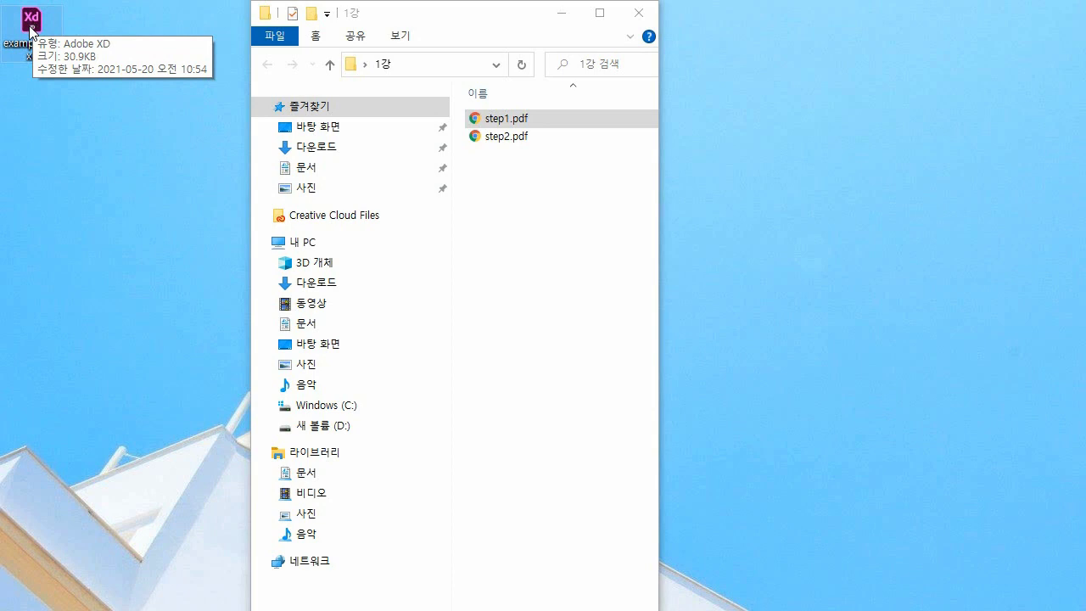
click(38, 112)
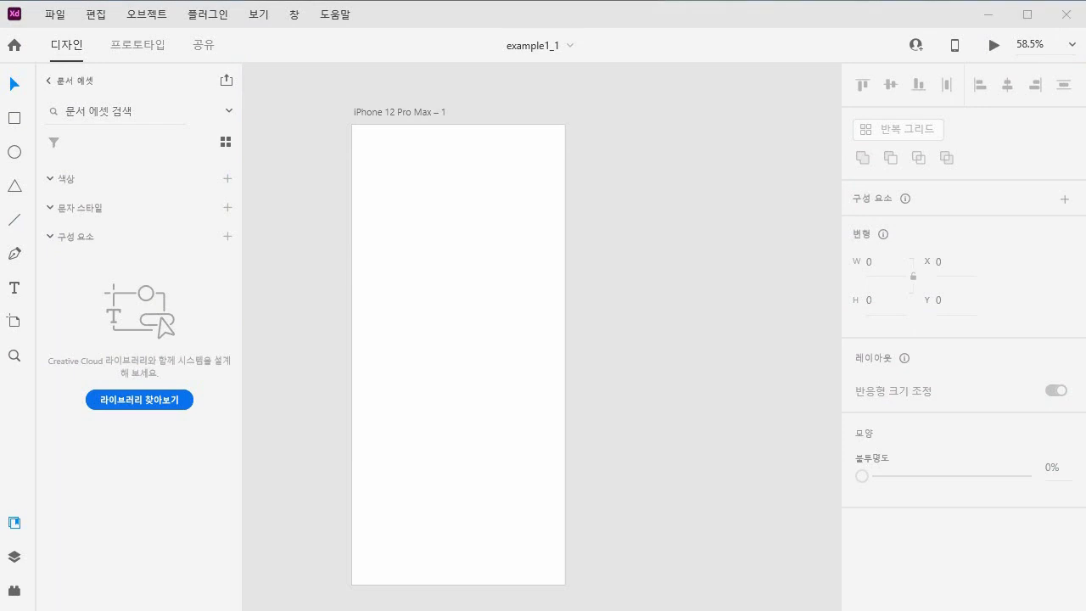
Read the "Adobe XD 인터페이스" section of step1.pdf in the browser and return to the Adobe XD document.
key(alt+Tab)
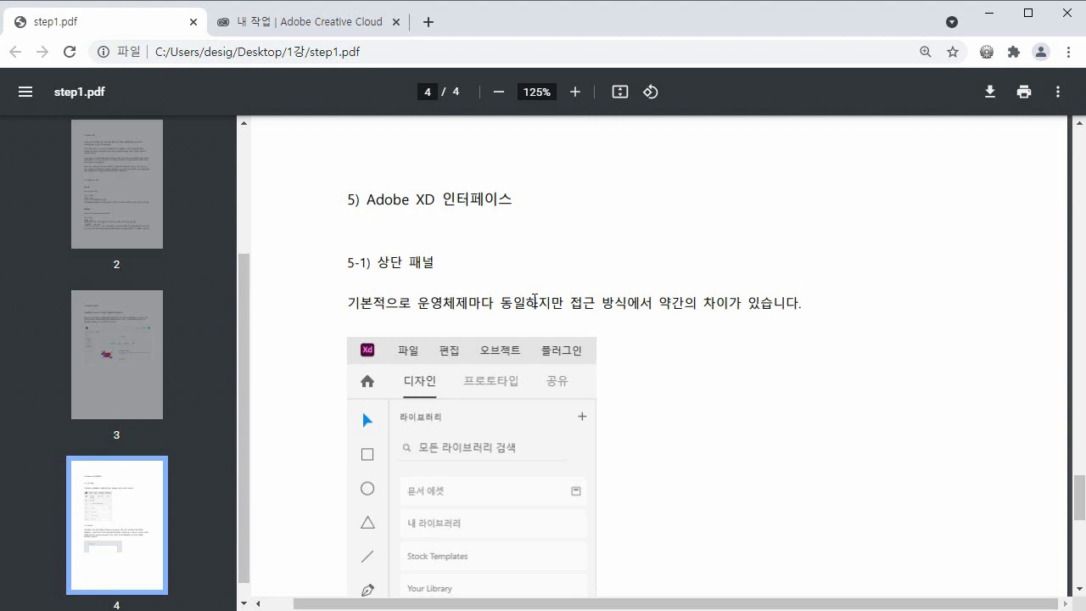
scroll(534, 299, down, 2)
scroll(531, 322, up, 2)
click(836, 609)
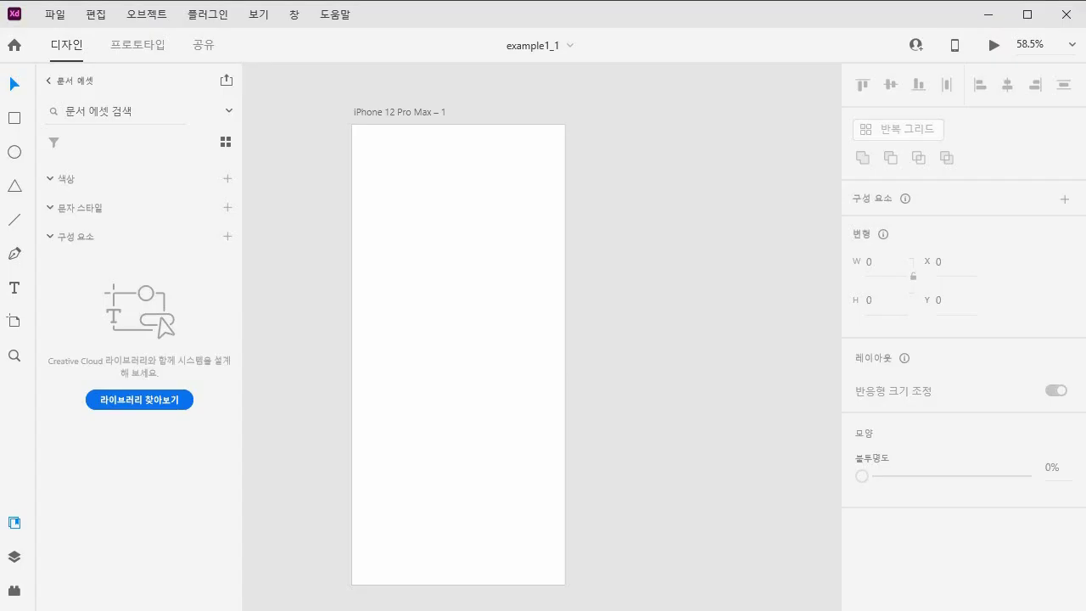
View the Prototype and Share modes, return to Design mode, and deselect the artboard.
click(15, 119)
click(139, 48)
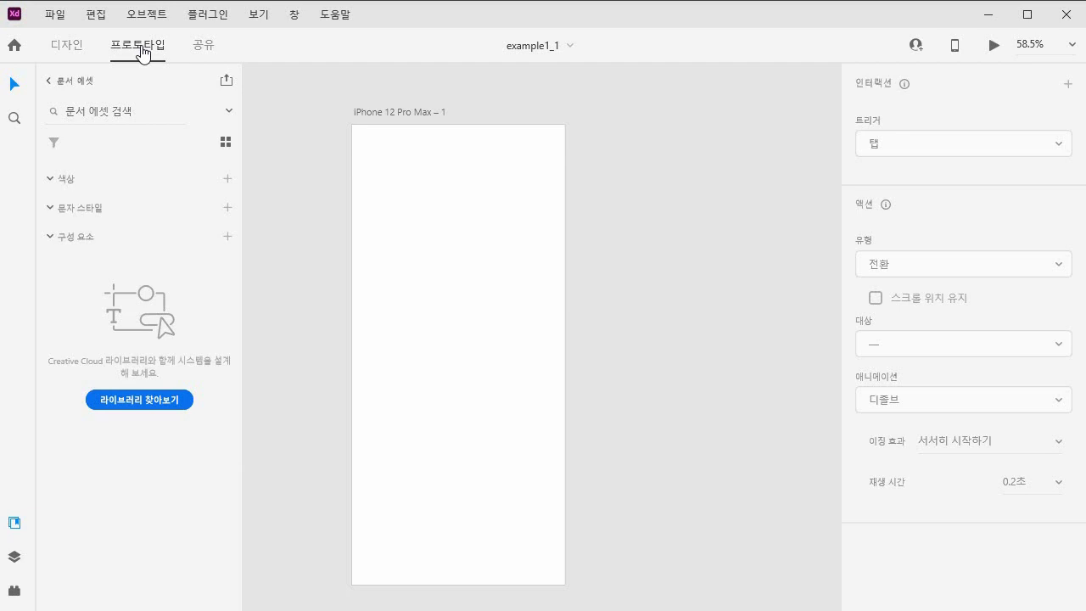
click(204, 47)
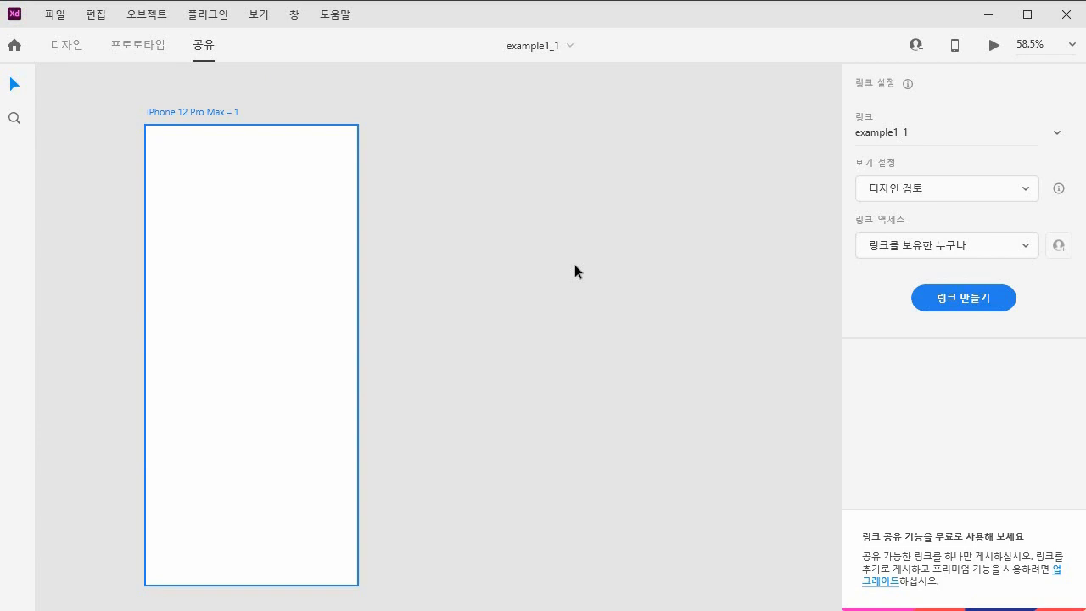
click(66, 47)
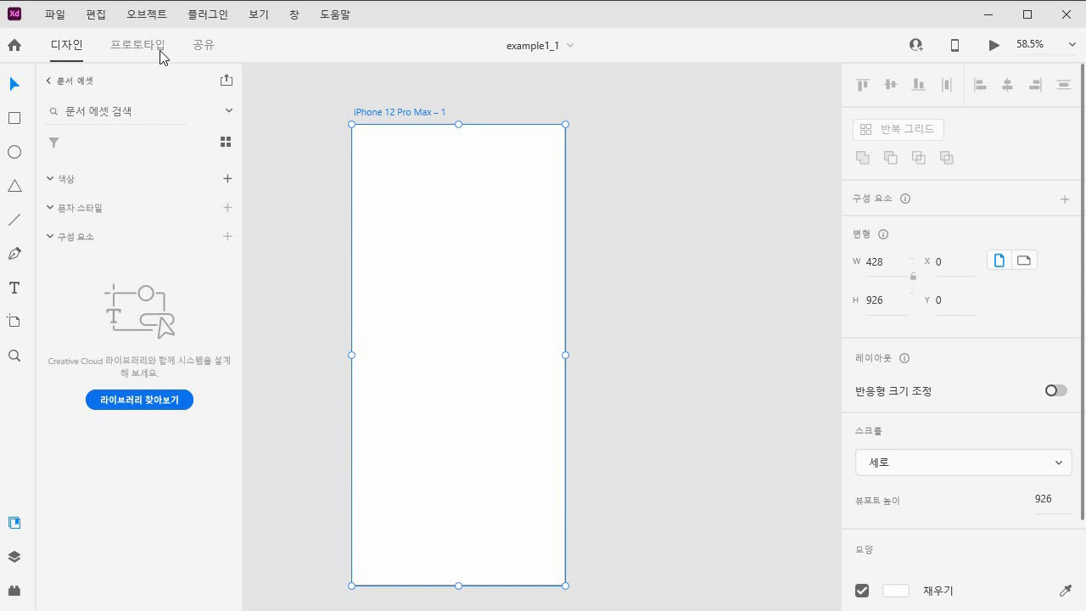
click(301, 150)
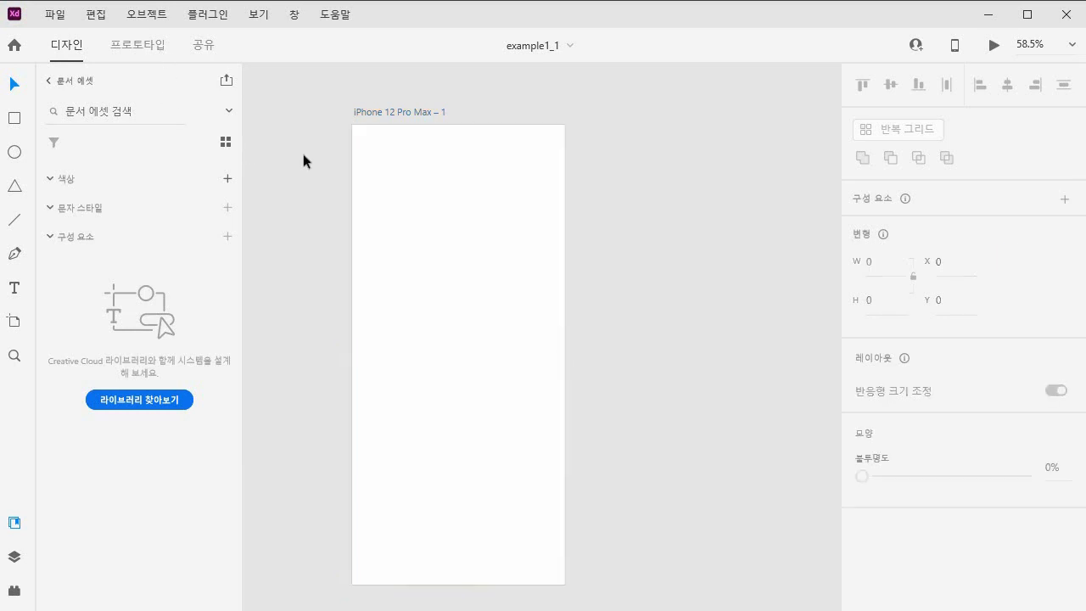
Look through the file commands and the UI kit options (UI 키트 받기), and close them without choosing any.
click(54, 15)
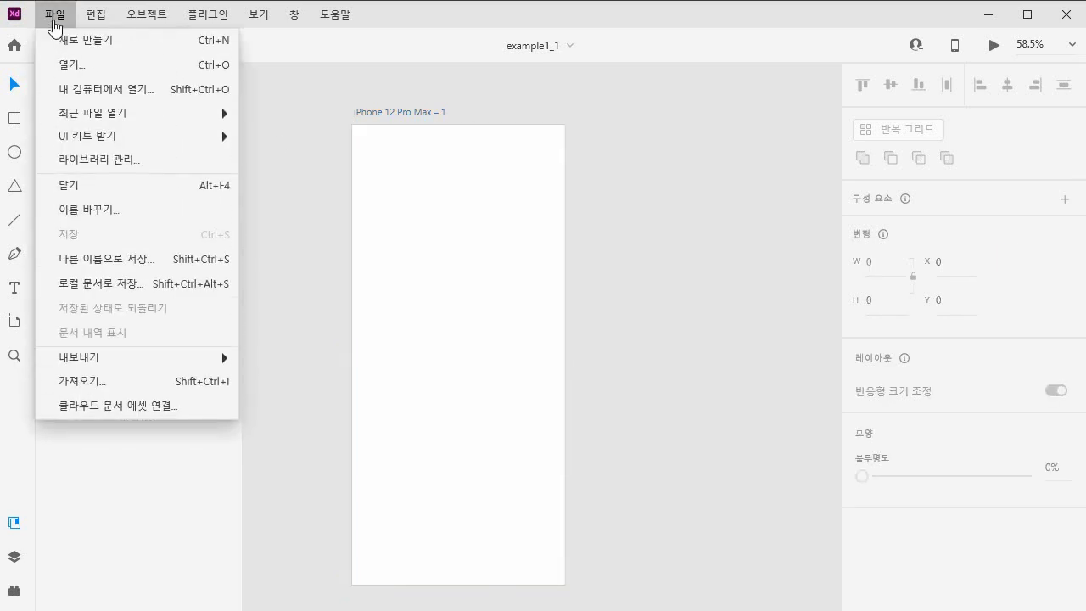
mouse_move(90, 141)
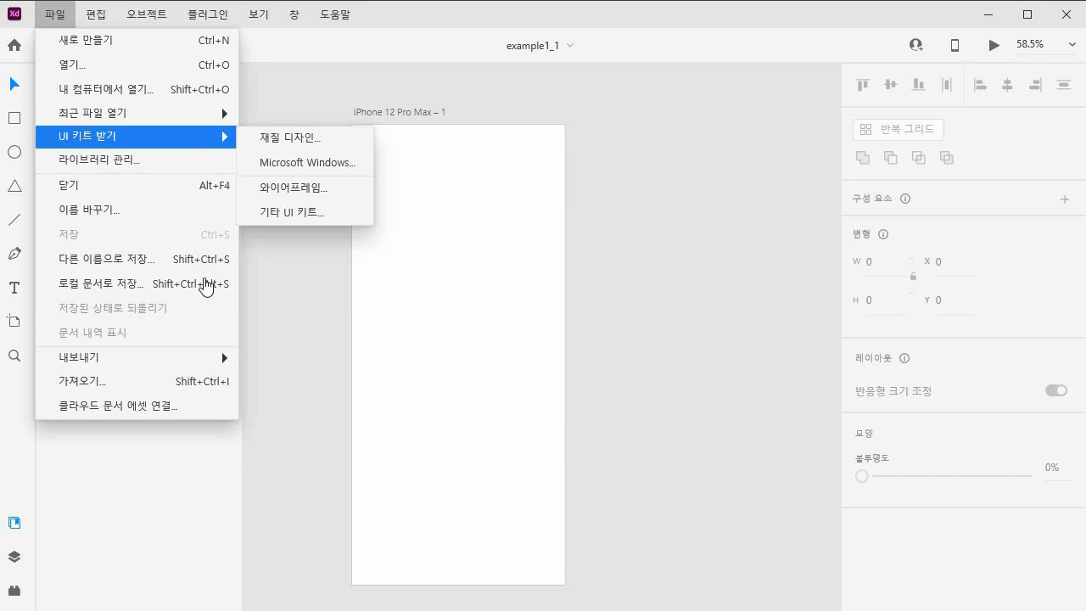
click(306, 327)
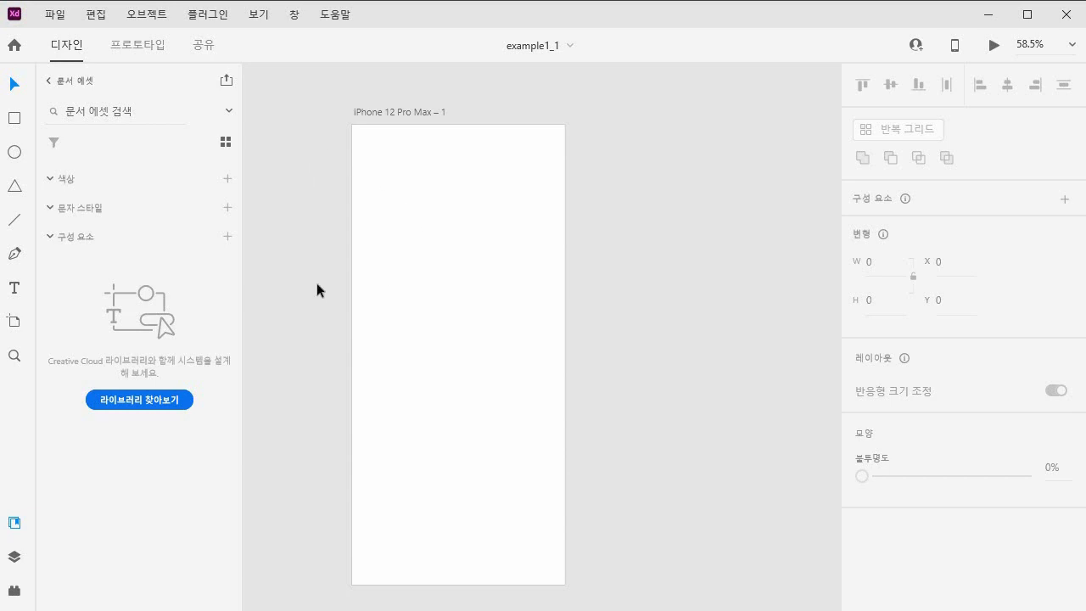
Read the "5-2) 아트보드" section of step1.pdf in the browser and return to the Adobe XD document.
click(525, 607)
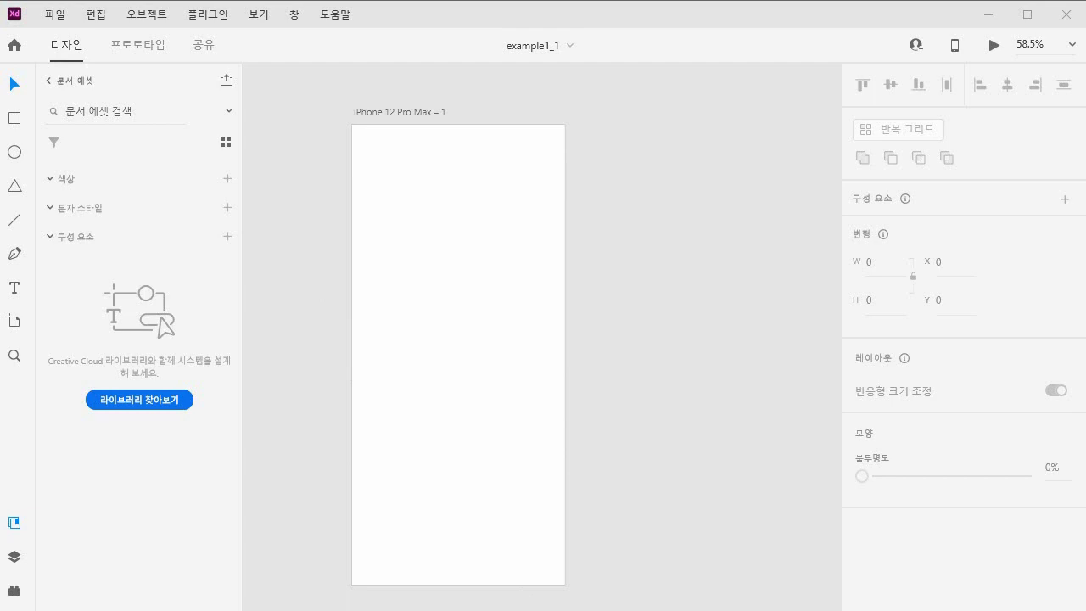
scroll(421, 458, down, 4)
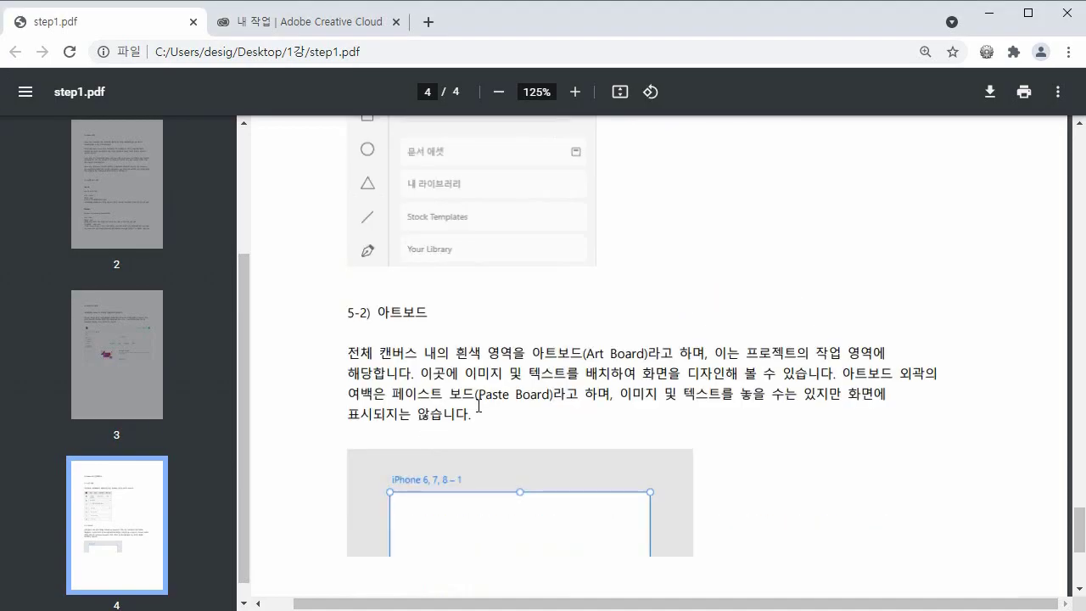
drag(378, 312, 427, 310)
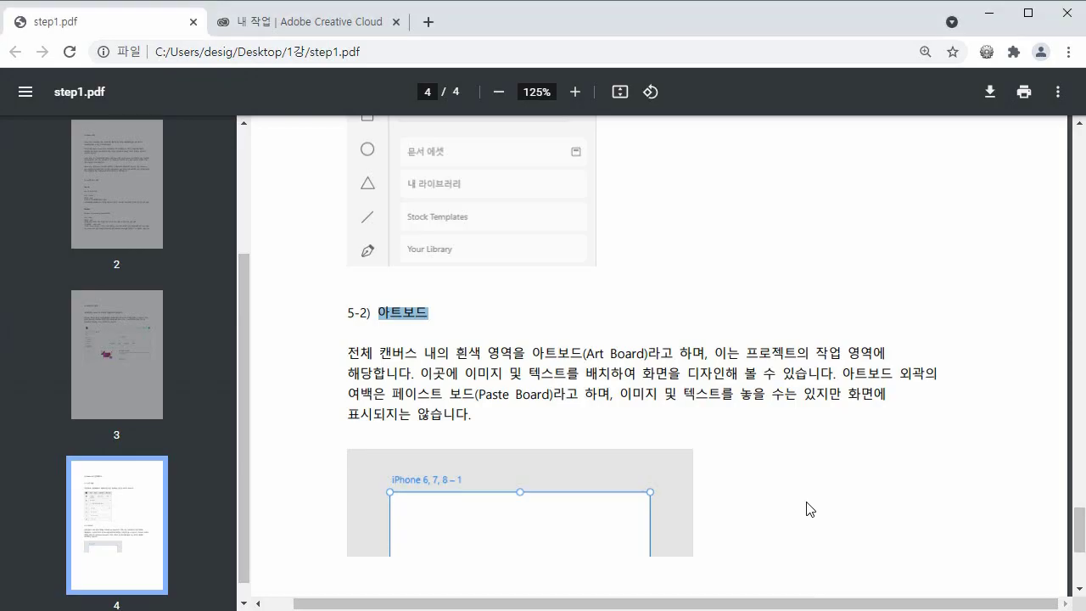
scroll(811, 510, down, 2)
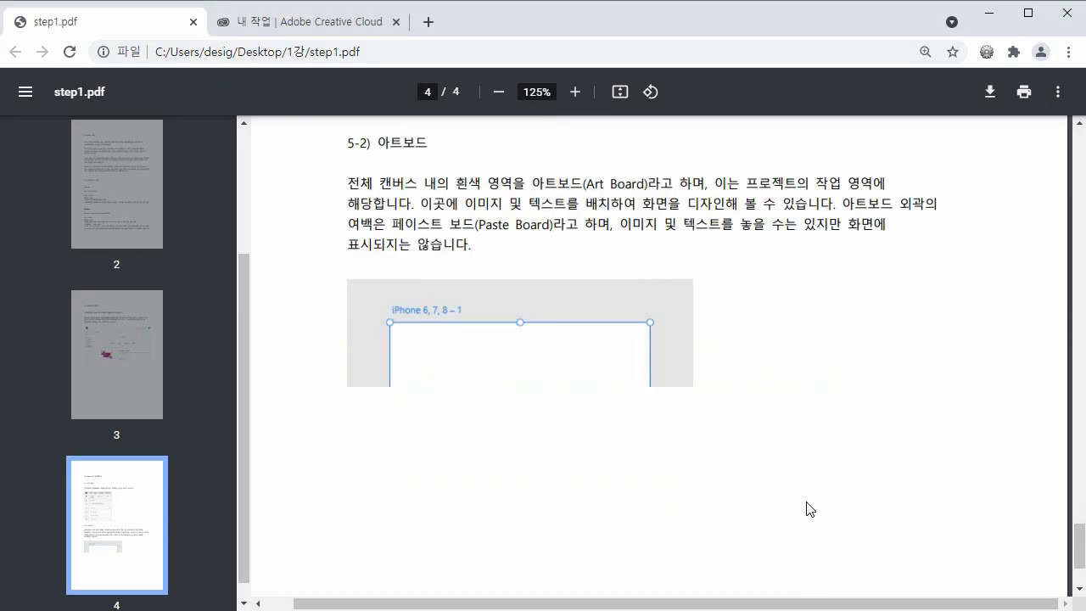
scroll(806, 509, down, 2)
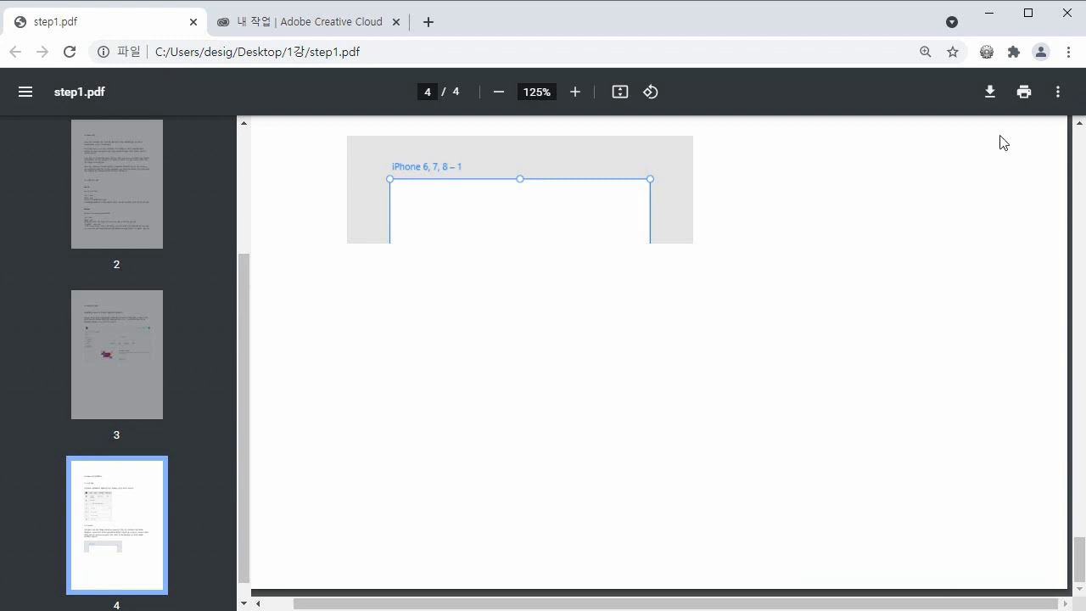
click(990, 14)
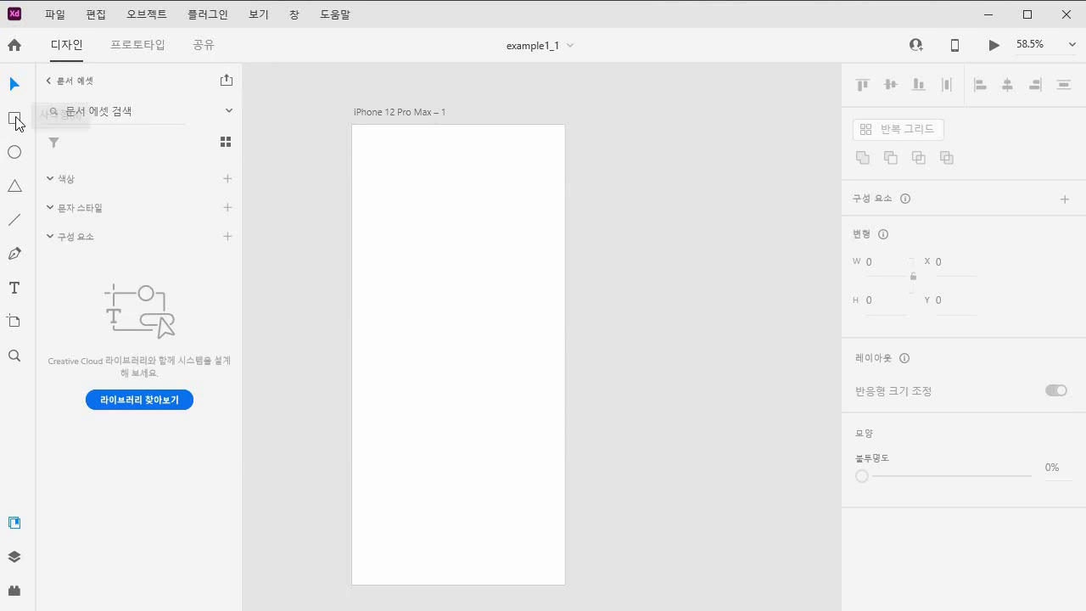
Open step2.pdf from the 1강 folder in the browser and close the other browser tabs.
key(alt+Tab)
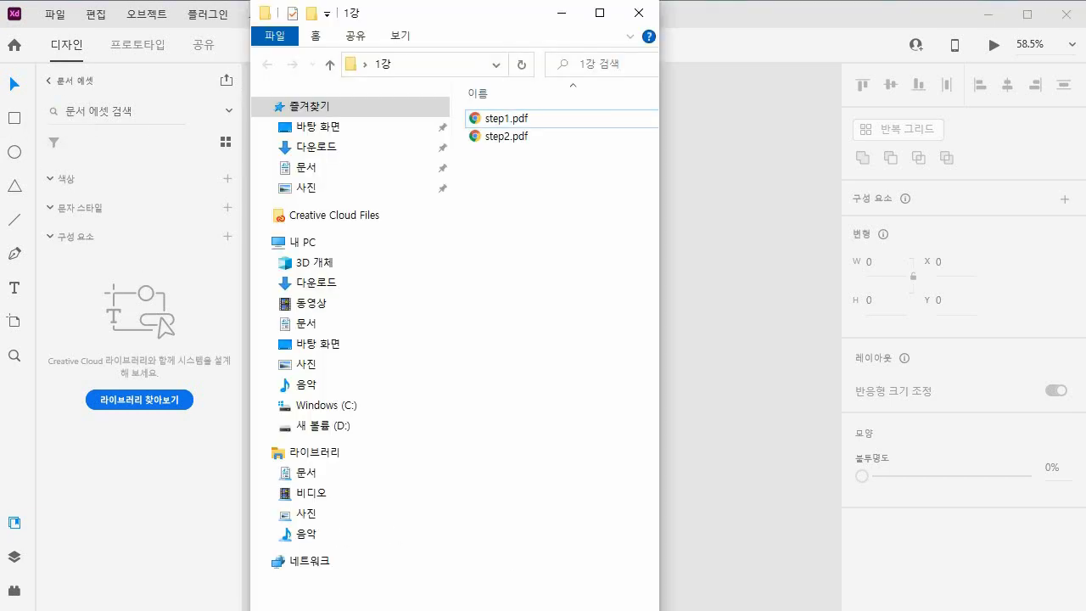
click(501, 136)
double_click(495, 139)
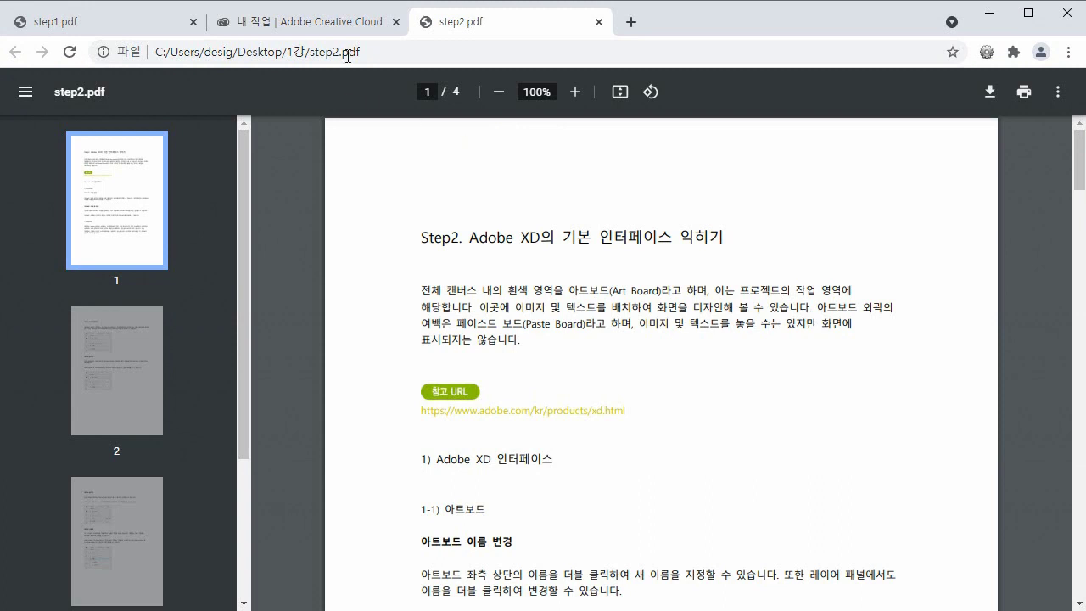
click(193, 21)
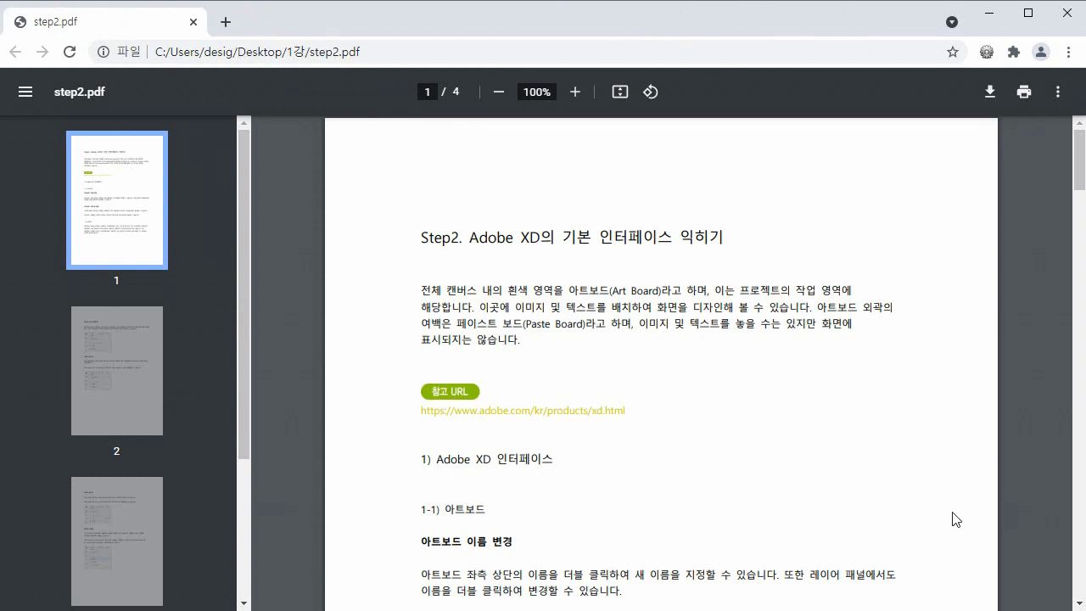
Enlarge step2.pdf to 125% and read its "1-1) 아트보드" section on renaming, moving and aligning artboards.
ctrl+scroll(804, 413, up, 1)
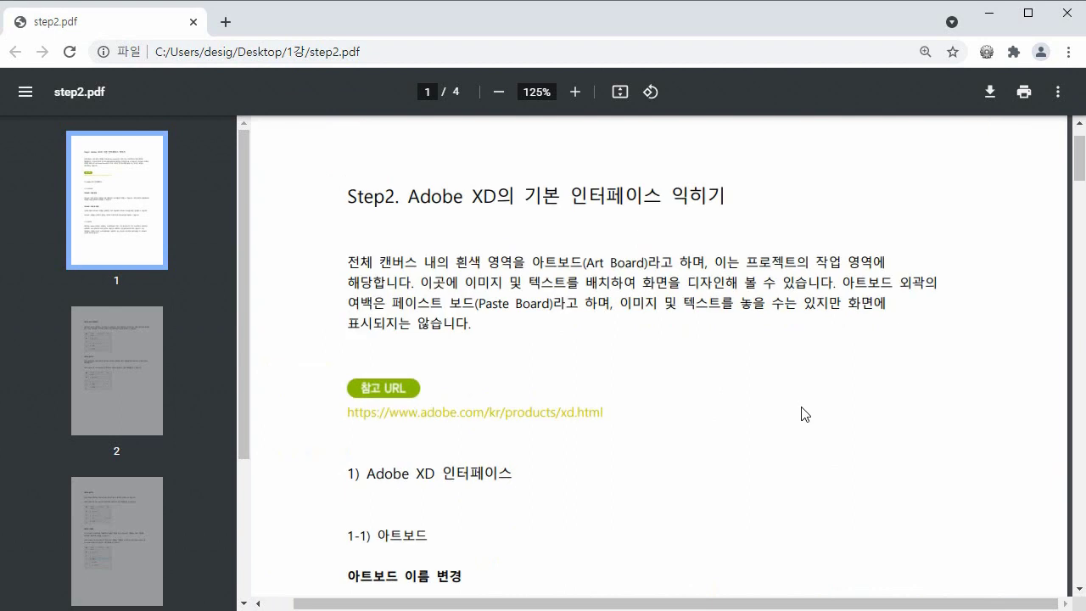
scroll(756, 394, down, 2)
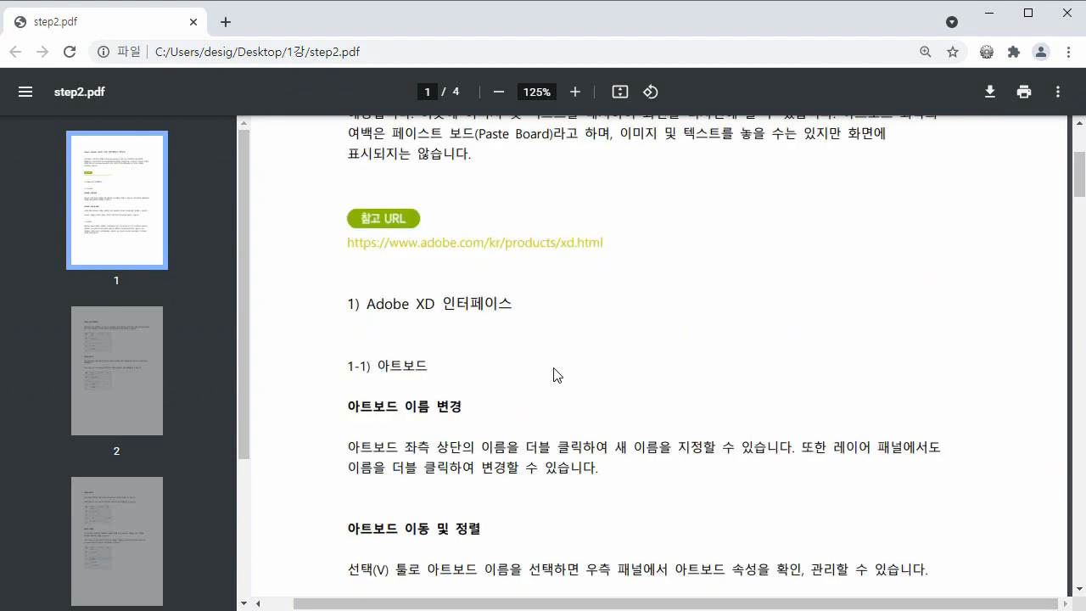
scroll(551, 379, down, 2)
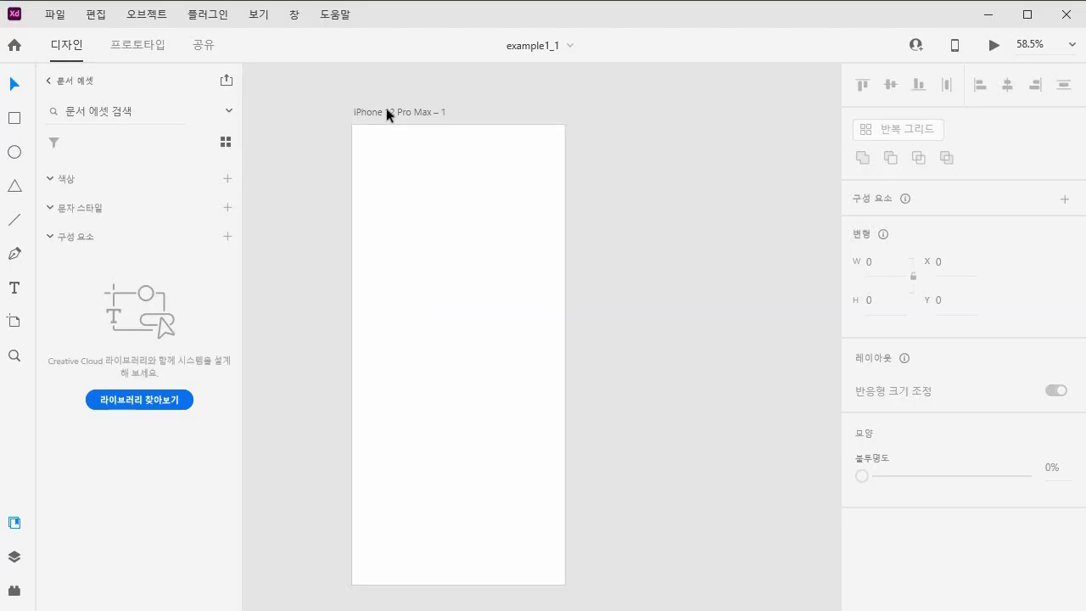
Duplicate the iPhone 12 Pro Max – 1 artboard to its right, at about X 526 and Y 0.
click(393, 110)
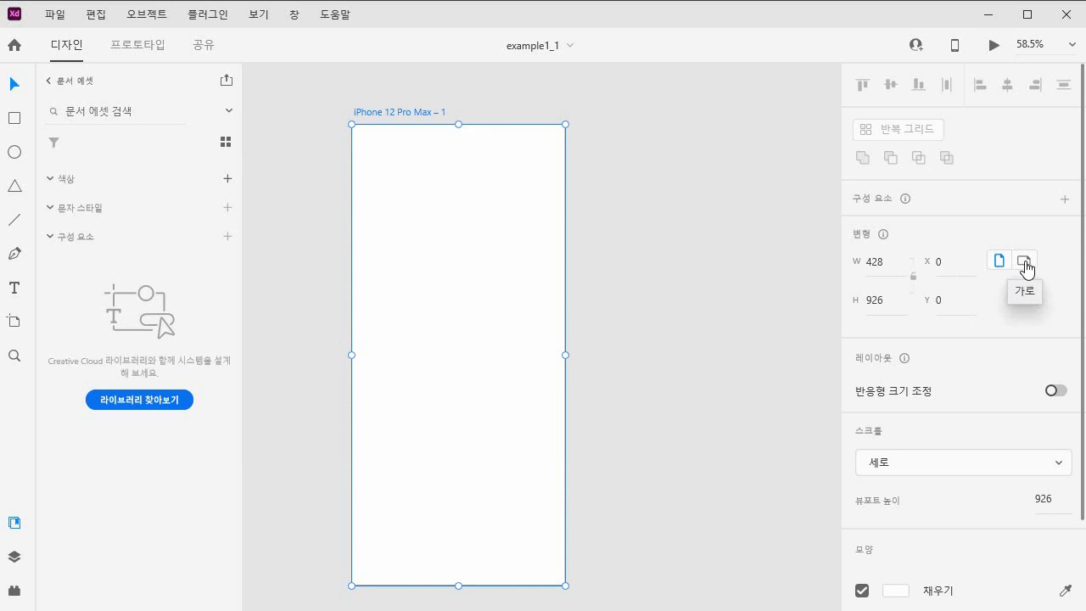
click(637, 171)
click(408, 116)
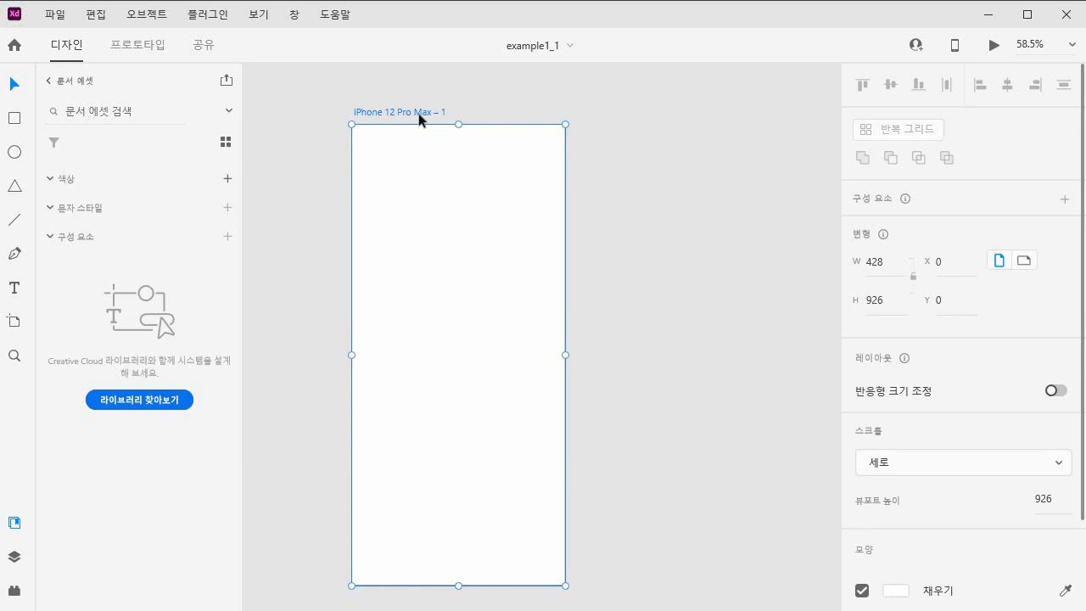
drag(419, 120, 671, 138)
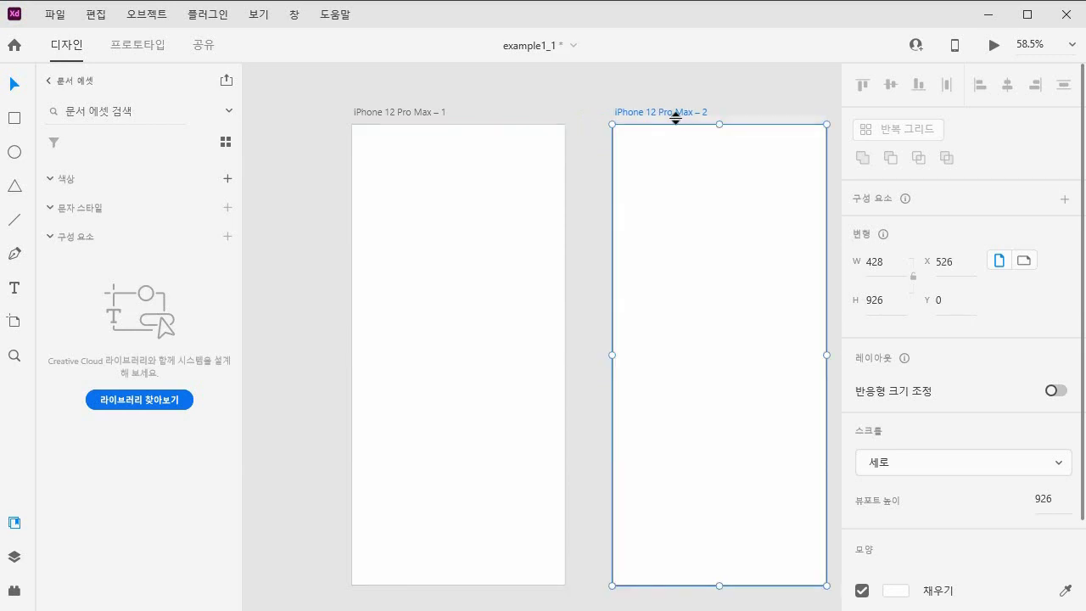
Set the X position of the duplicated artboard to 528.
click(407, 112)
click(662, 114)
drag(955, 263, 944, 264)
text(8)
key(Return)
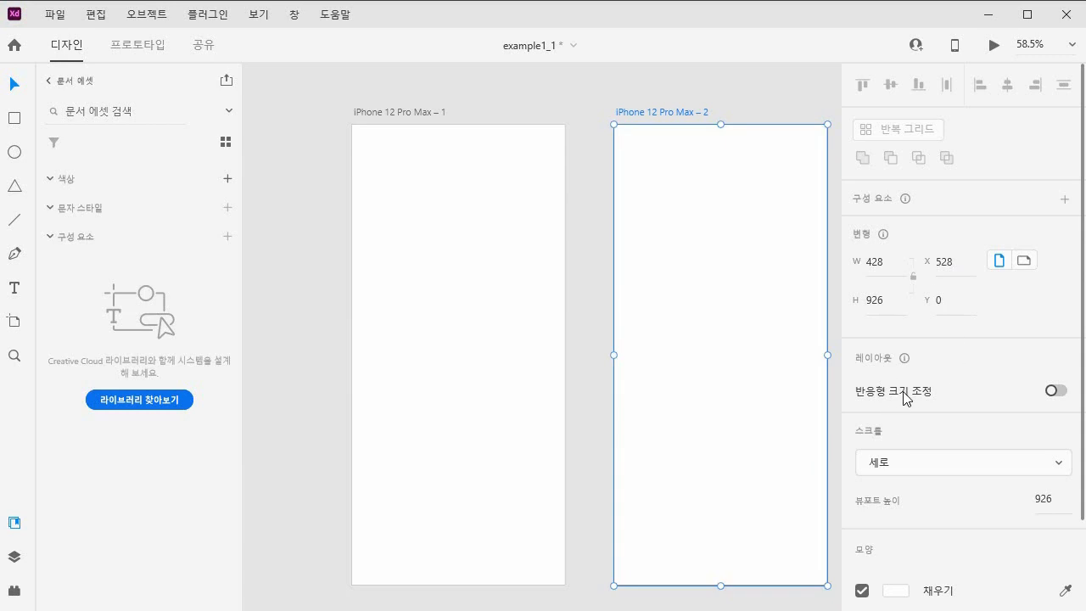
Switch responsive resize on and off again for the second artboard, and stretch its height downward to about 1254.
click(1056, 392)
click(1057, 392)
scroll(754, 444, down, 2)
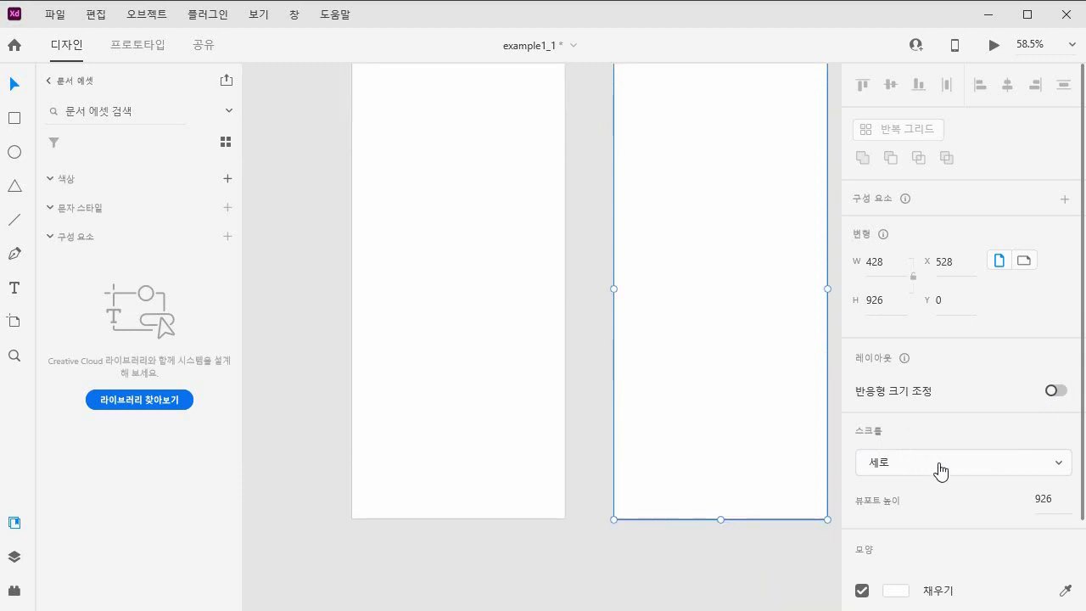
scroll(759, 531, down, 1)
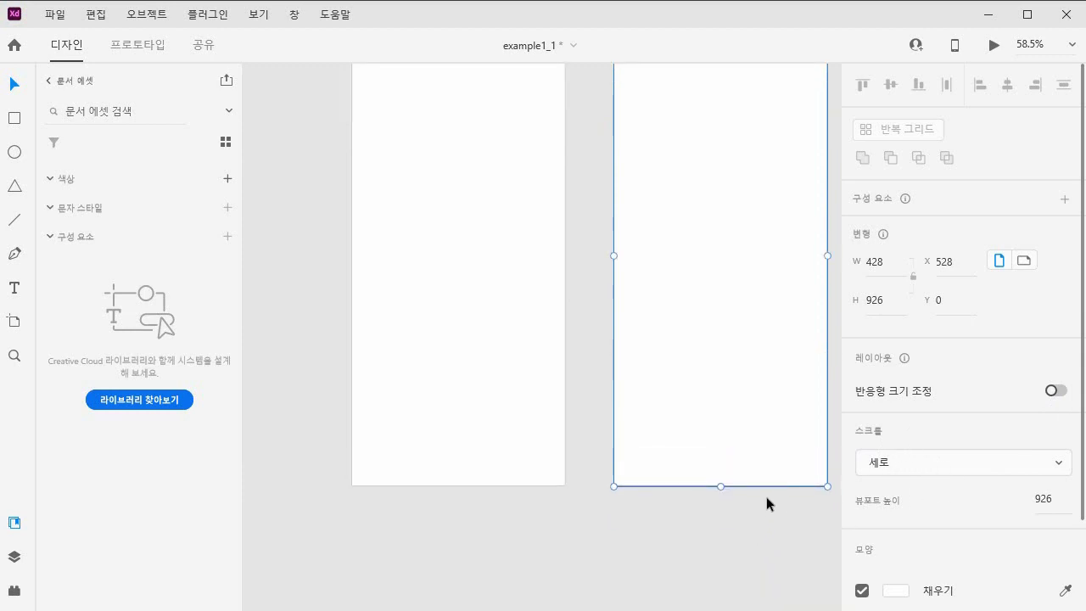
scroll(766, 500, down, 3)
drag(721, 388, 722, 549)
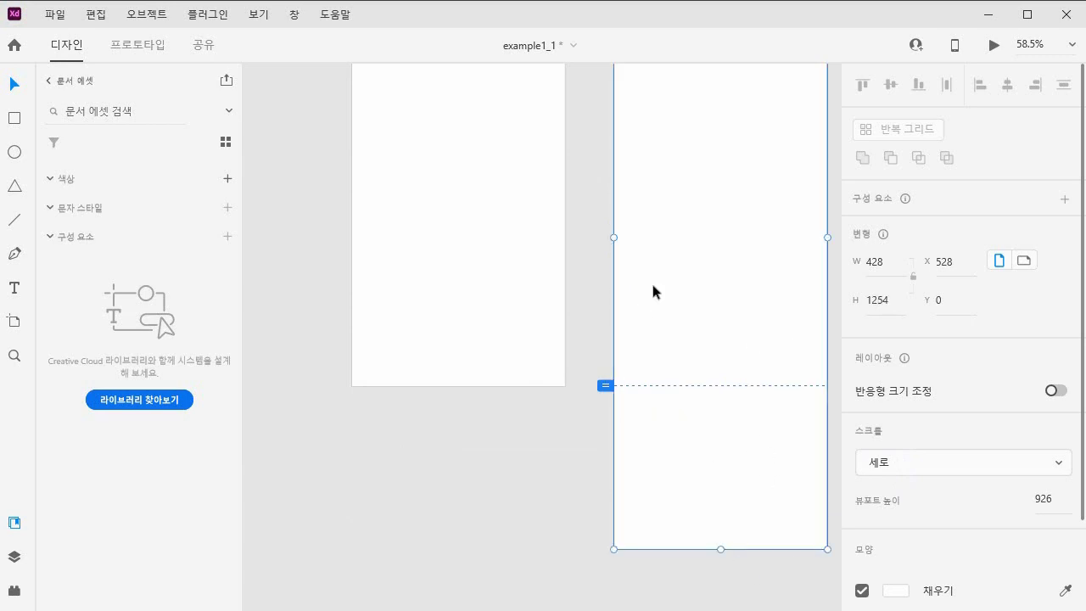
Preview the lengthened second artboard, check its vertical scrolling, and close the preview.
scroll(718, 333, up, 4)
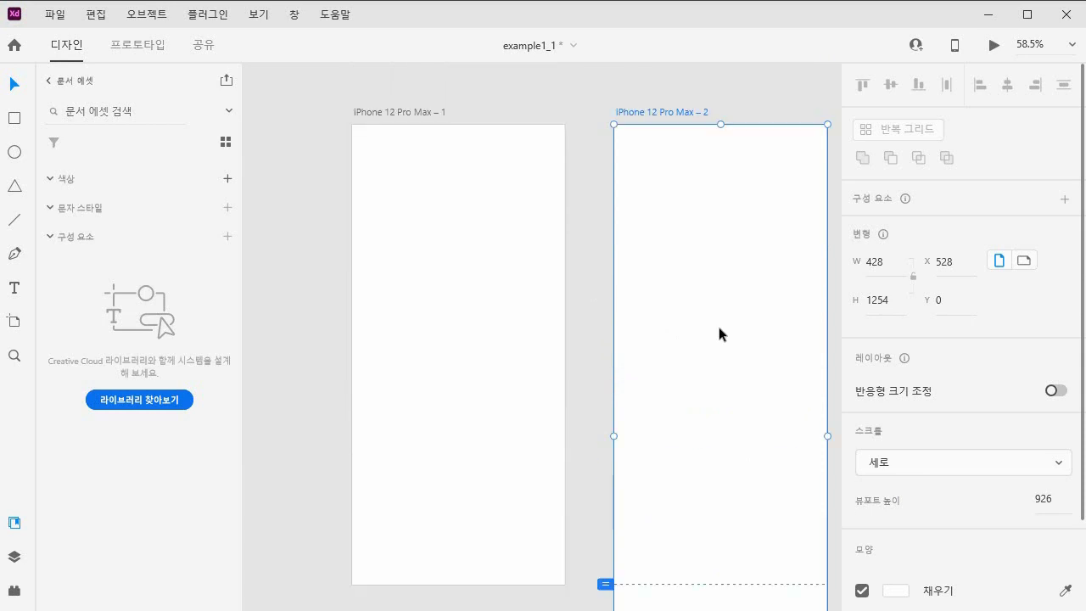
click(994, 46)
drag(237, 48, 458, 51)
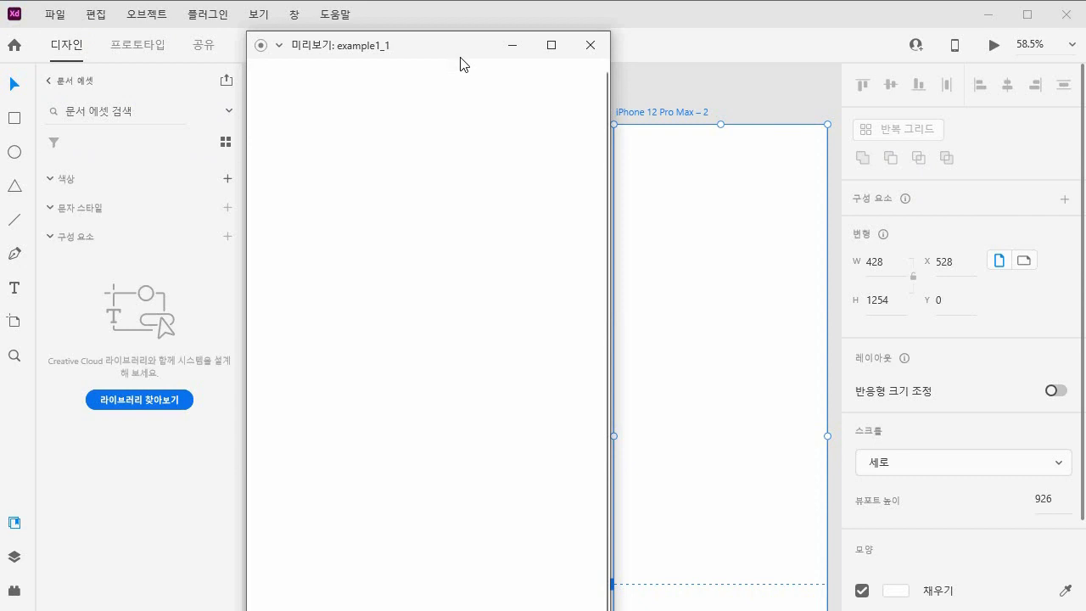
scroll(569, 310, down, 3)
scroll(568, 307, up, 3)
scroll(573, 292, down, 3)
scroll(571, 289, up, 5)
click(602, 44)
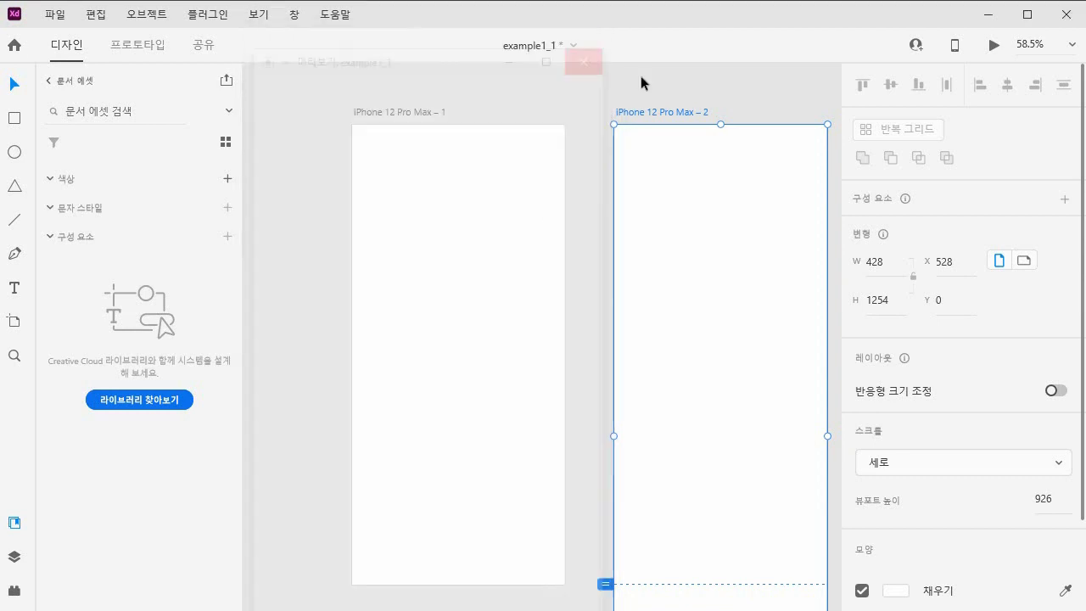
Keep the second artboard's scrolling vertical (세로) and move its viewport marker up to a height of about 690.
click(906, 462)
click(940, 516)
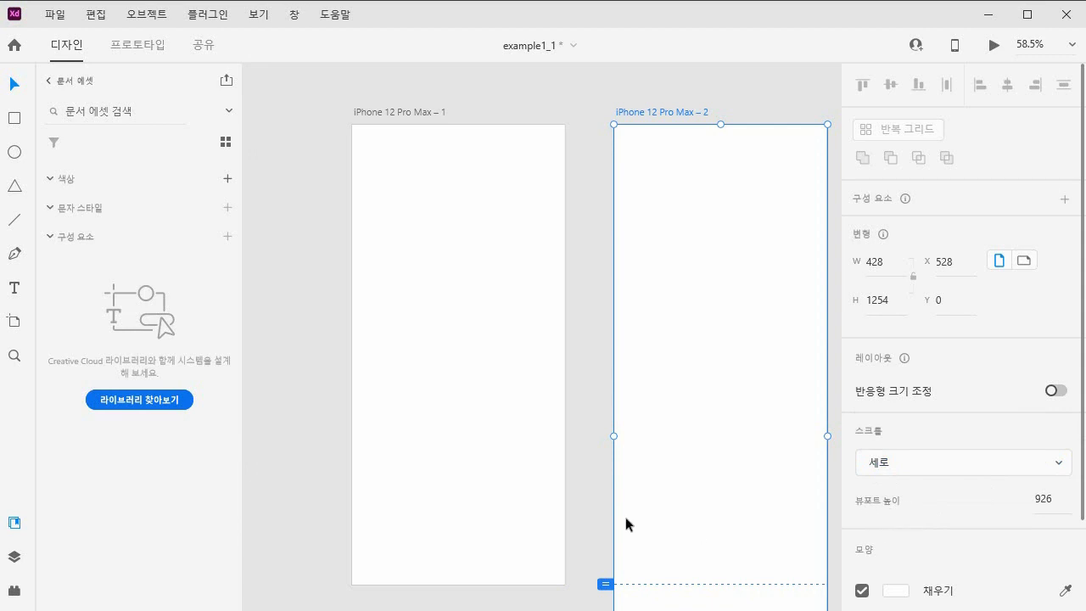
scroll(594, 483, down, 1)
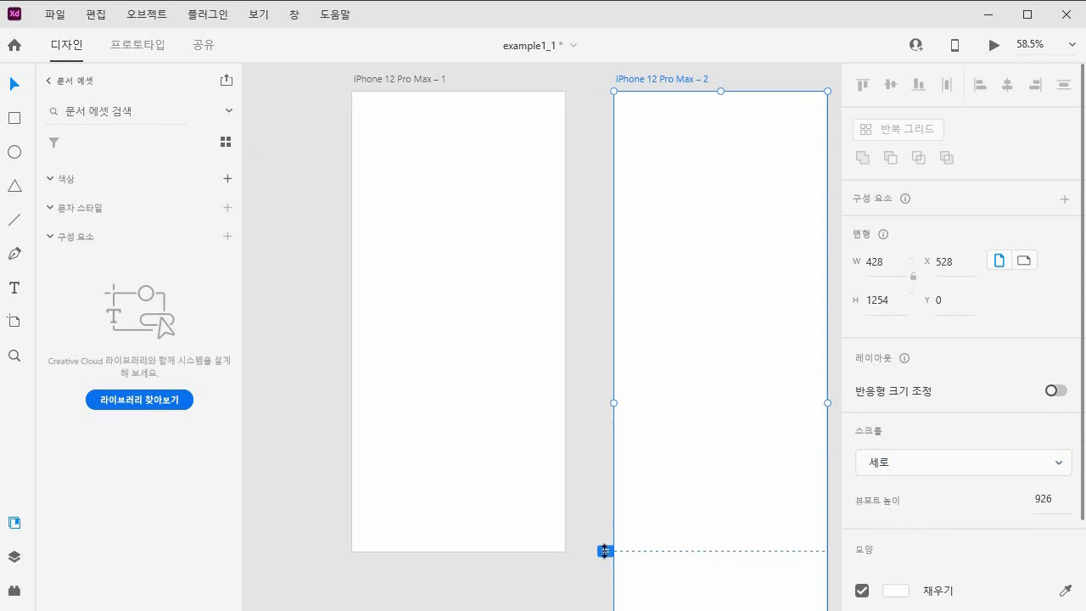
drag(604, 550, 593, 432)
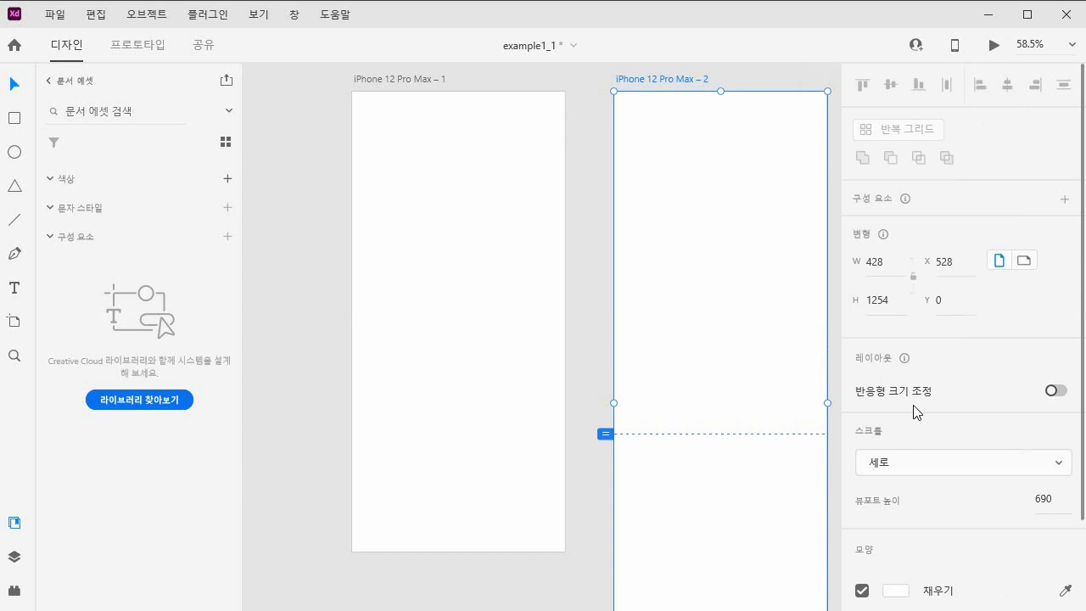
Preview the second artboard with the shortened viewport, check how it scrolls, and minimize the preview.
click(993, 47)
drag(219, 41, 340, 13)
scroll(436, 319, down, 5)
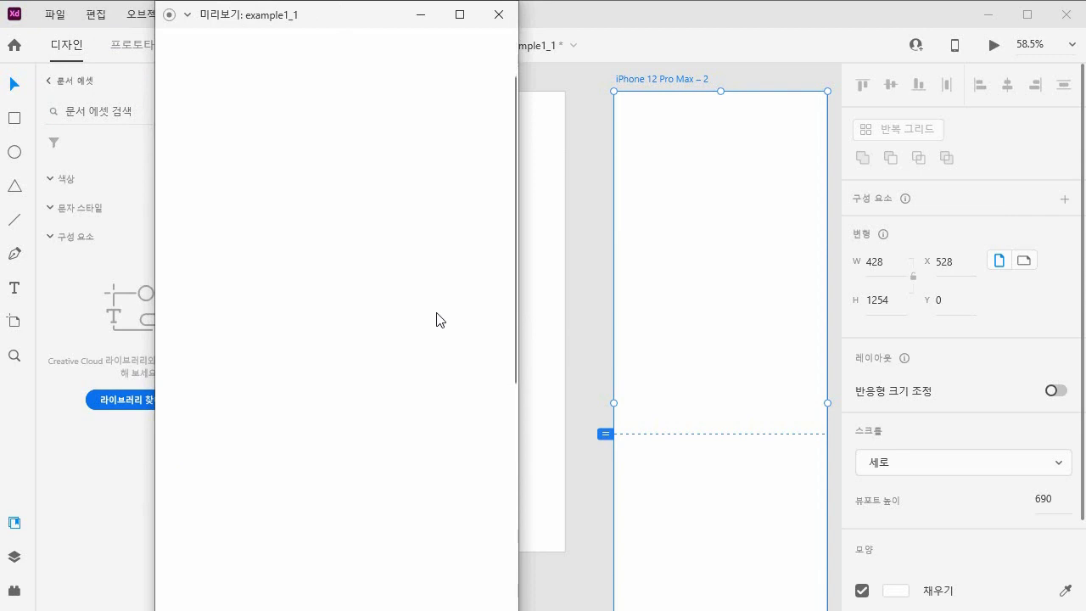
scroll(436, 321, up, 5)
scroll(438, 333, down, 5)
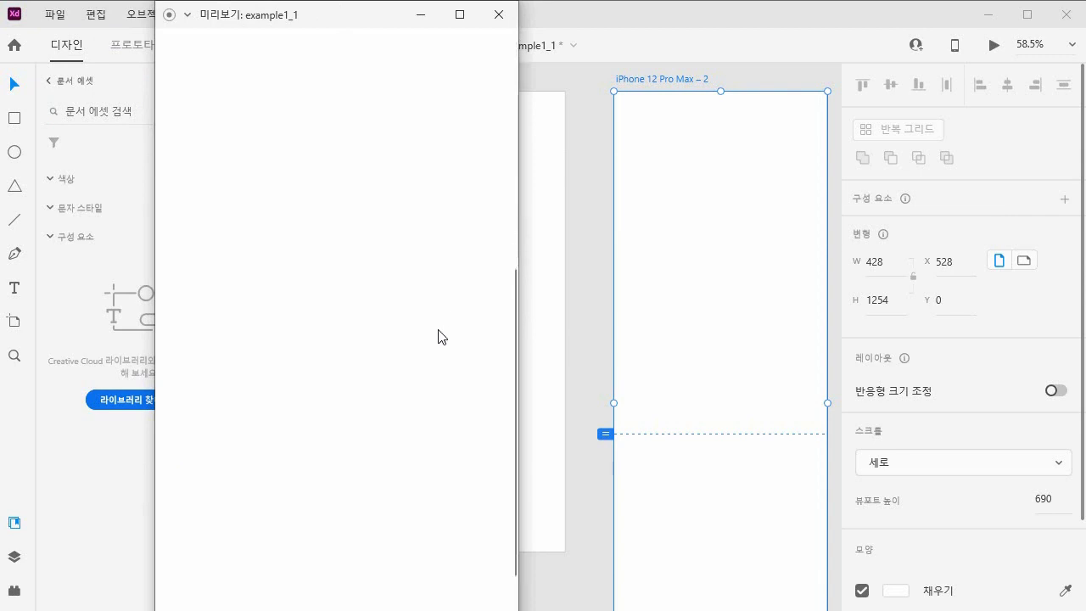
scroll(438, 340, up, 5)
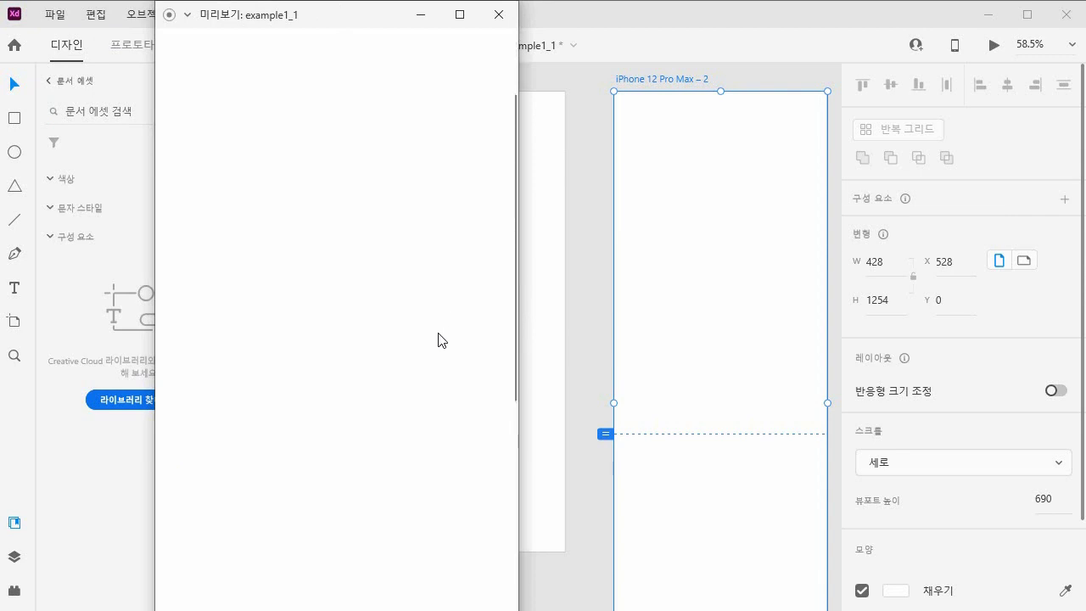
click(421, 16)
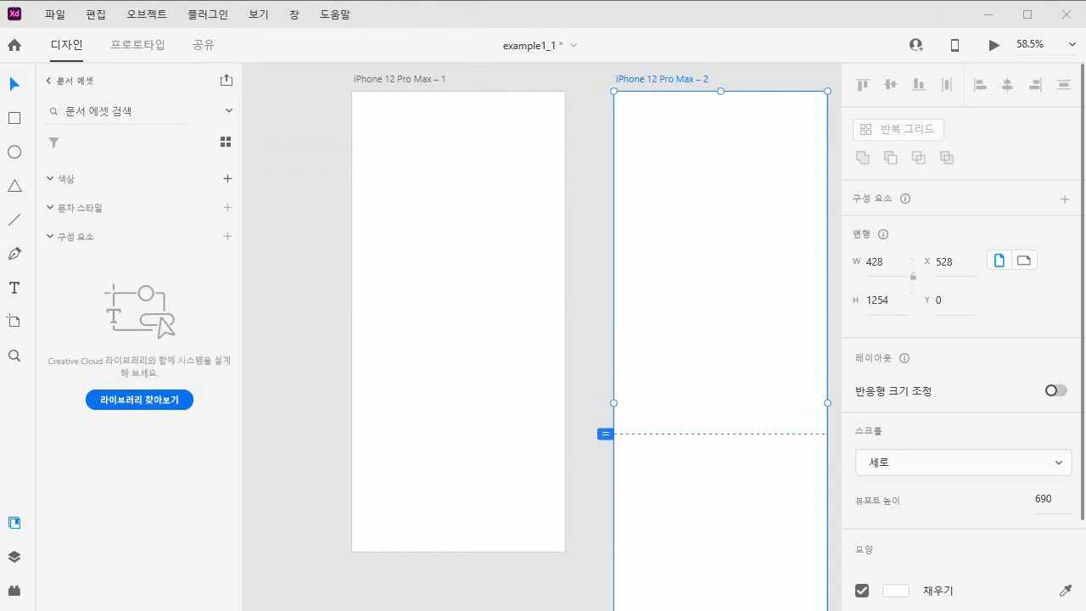
key(alt+Tab)
key(alt+Tab)
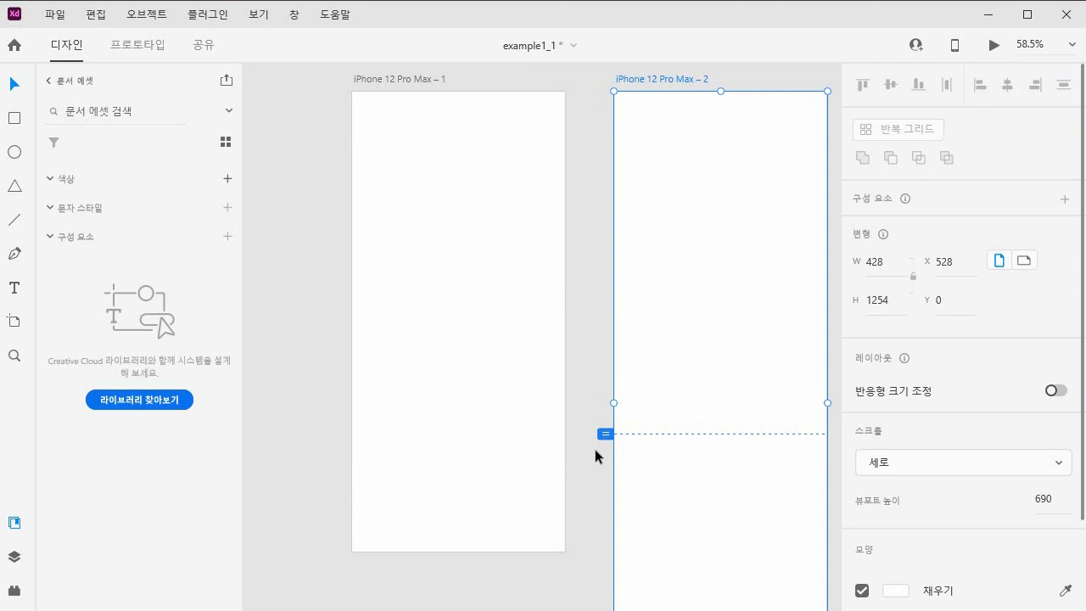
Look through the fill types offered for the second artboard, keep solid color (단색), and close the color picker.
scroll(928, 532, down, 3)
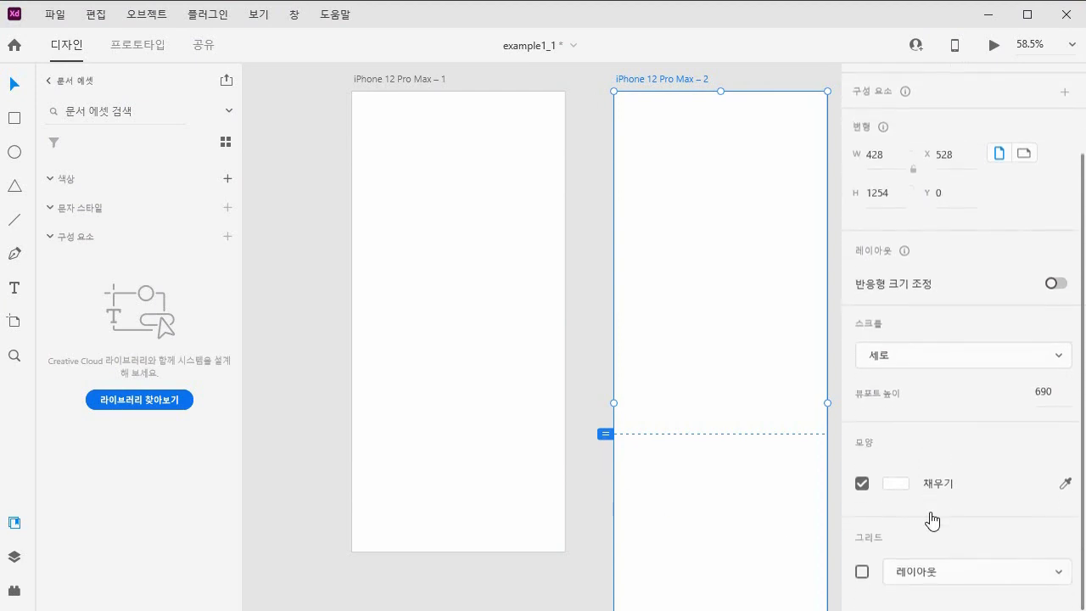
click(895, 483)
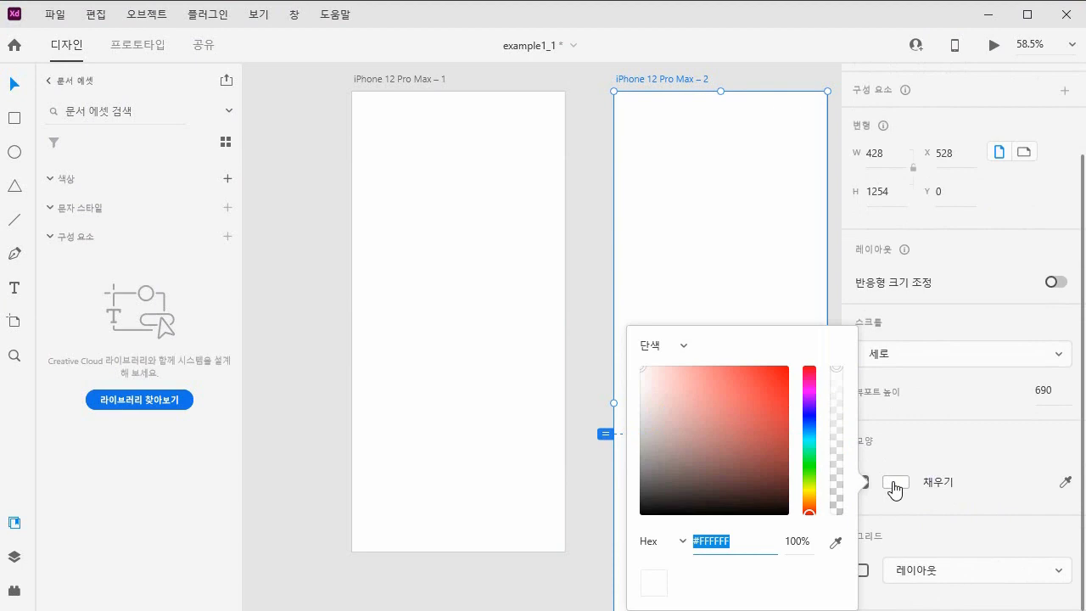
click(669, 347)
click(669, 347)
click(670, 347)
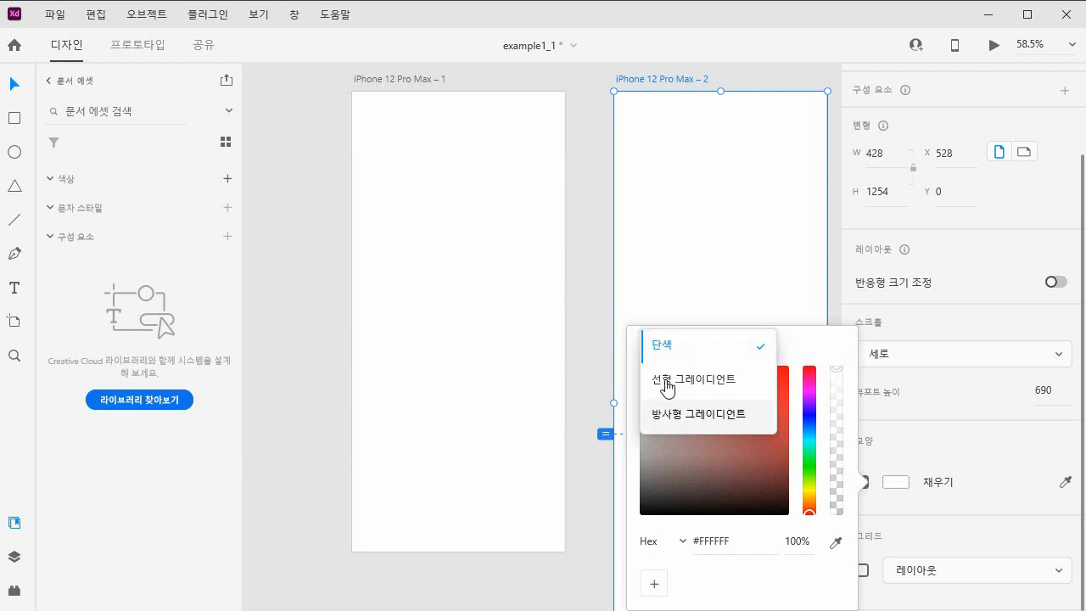
click(670, 344)
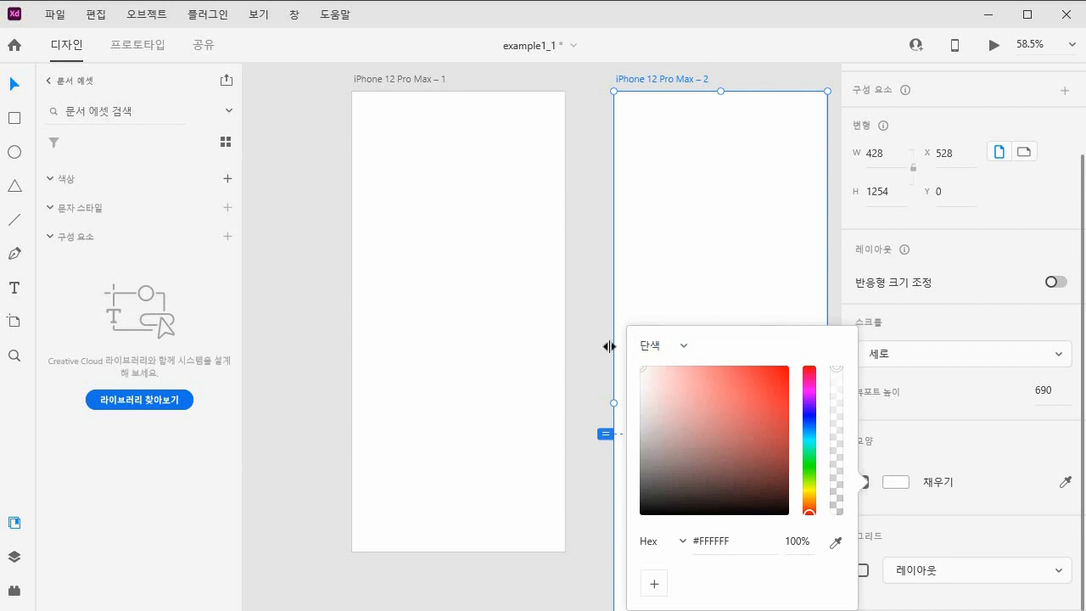
click(946, 334)
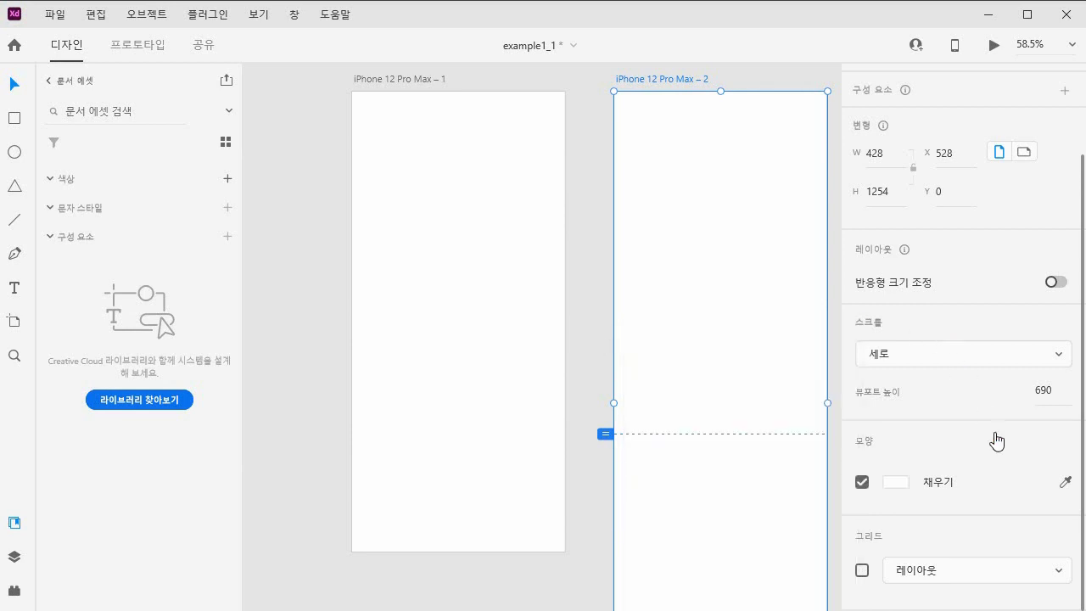
Show the layout (레이아웃) grid on both artboards and bring up the second artboard's grid settings.
click(864, 568)
scroll(938, 475, down, 4)
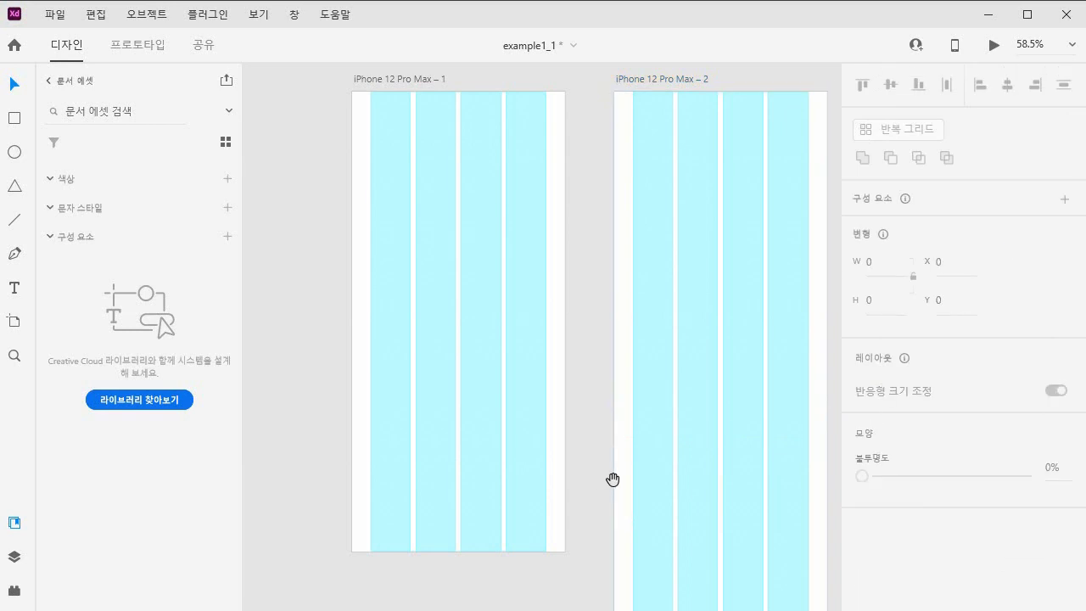
drag(611, 480, 461, 466)
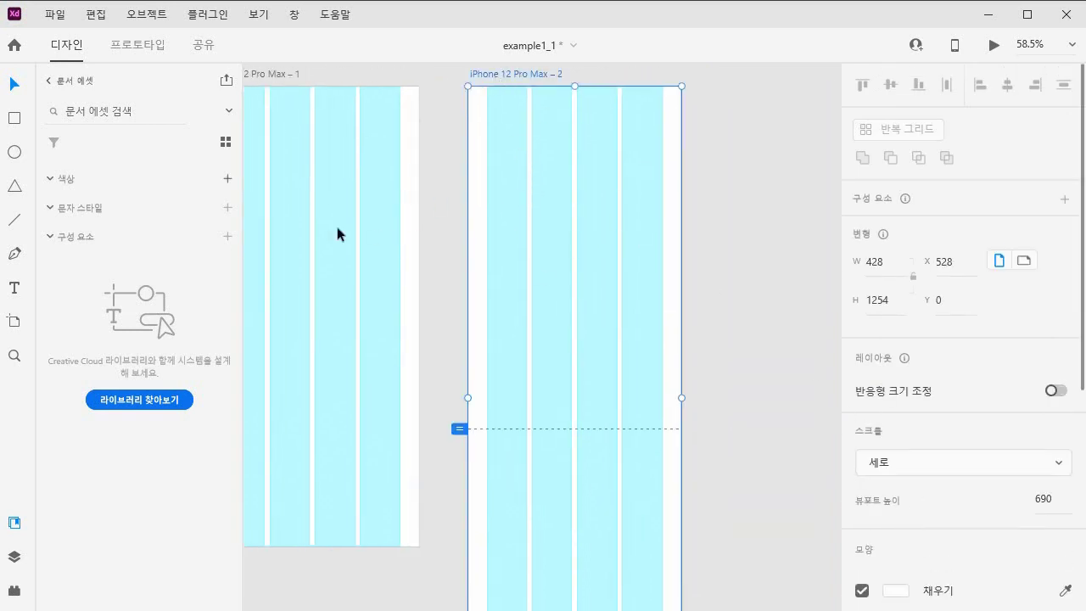
scroll(974, 577, down, 5)
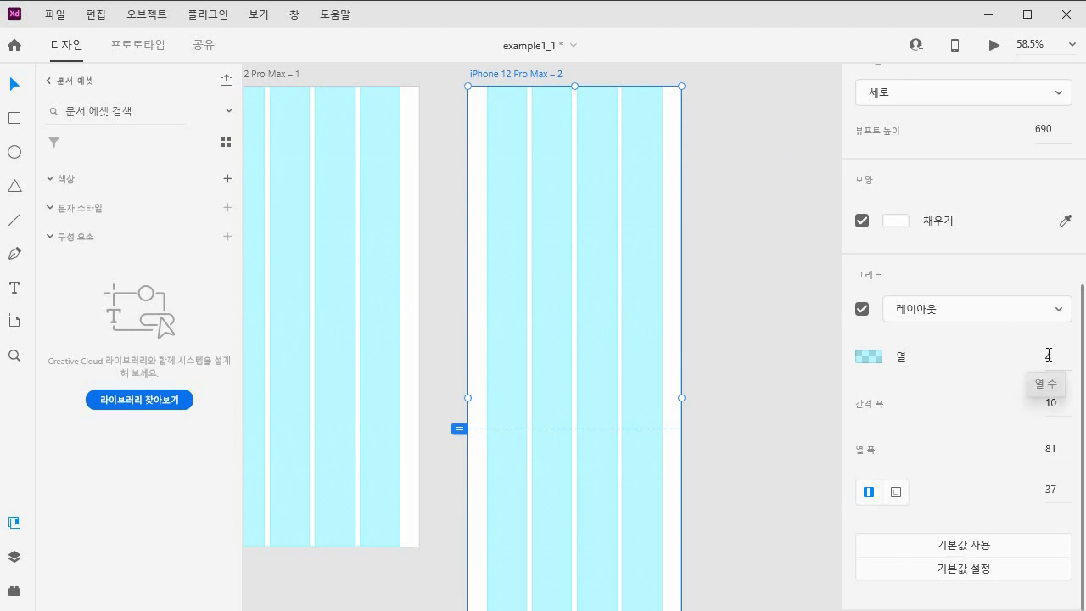
Set the second artboard's layout grid to 5 columns, and restore the default grid values (기본값 사용).
click(1051, 357)
click(960, 567)
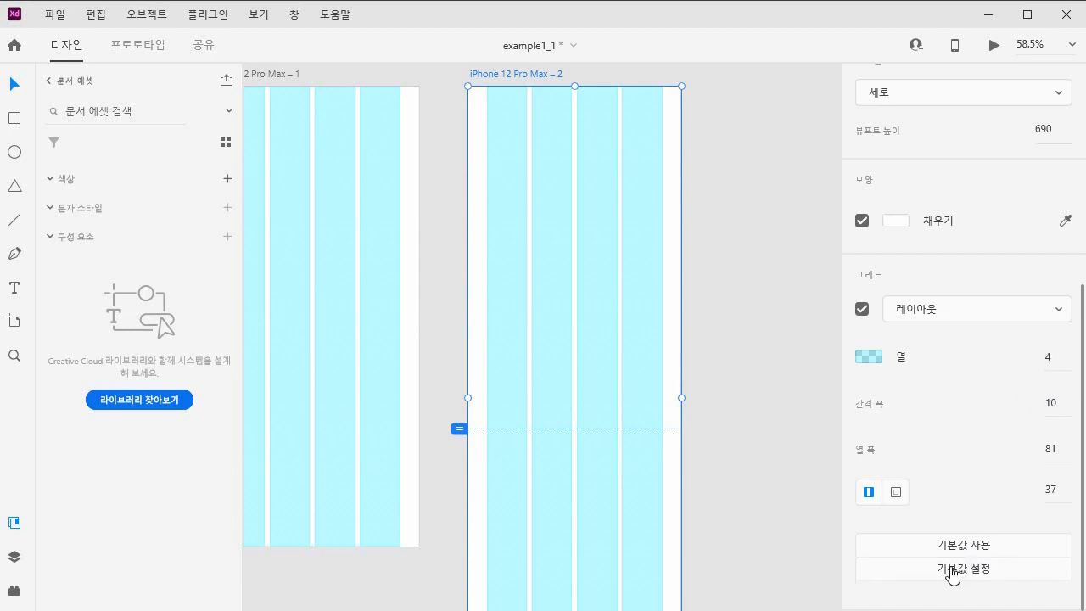
click(1049, 357)
text(5)
key(Return)
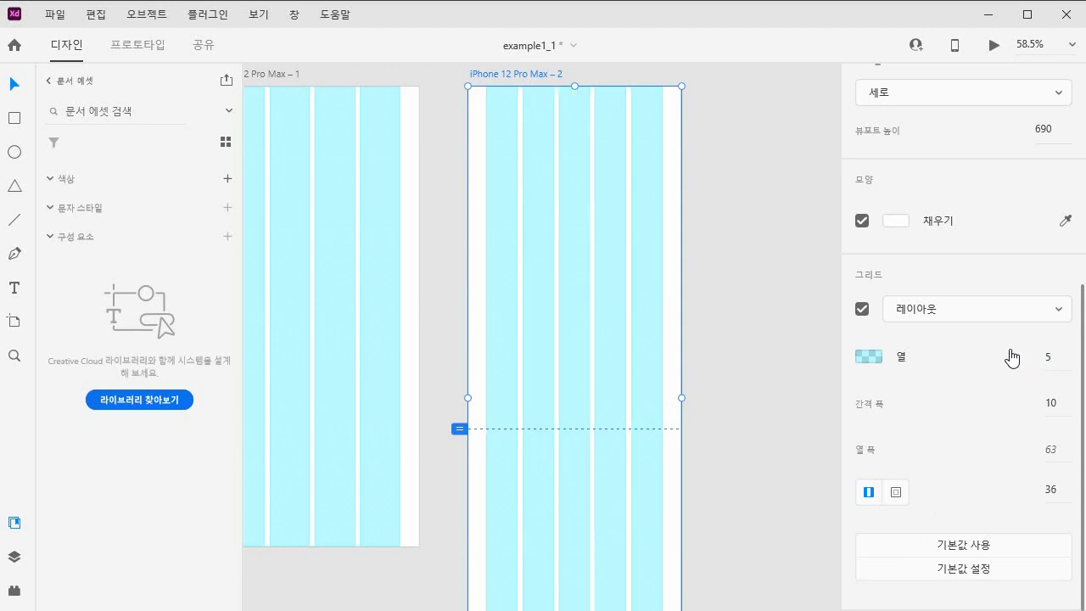
click(967, 547)
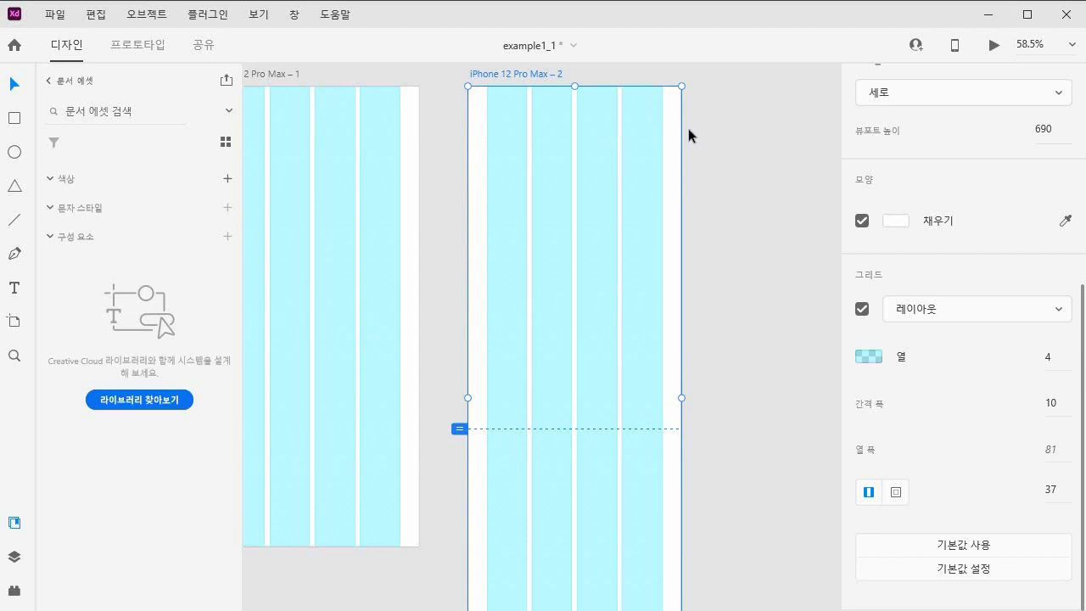
Set the second artboard's layout grid to 8 columns.
click(1035, 356)
text(8)
key(Return)
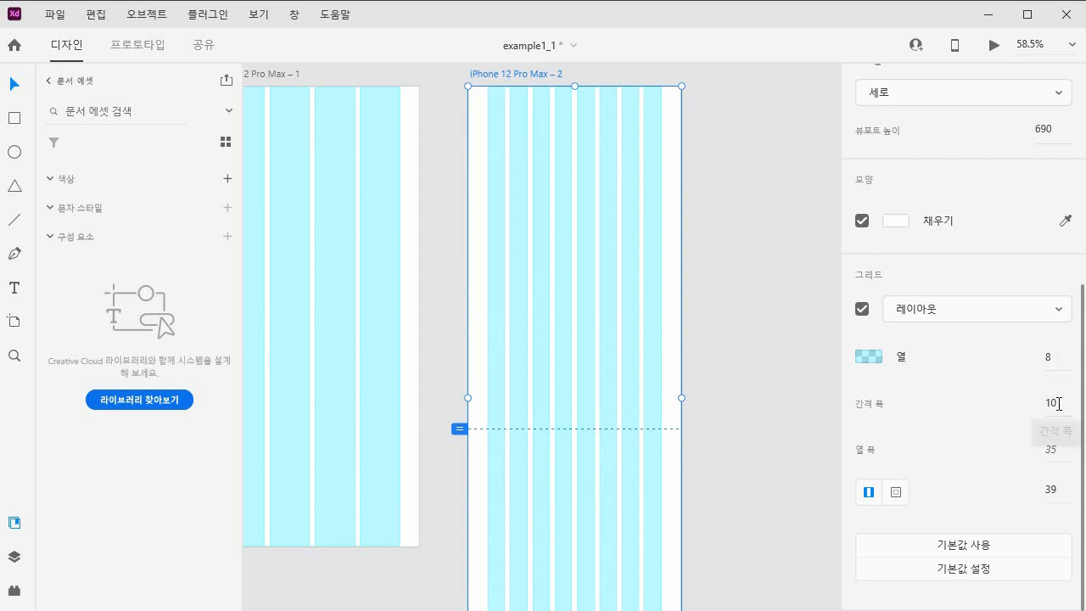
click(1056, 450)
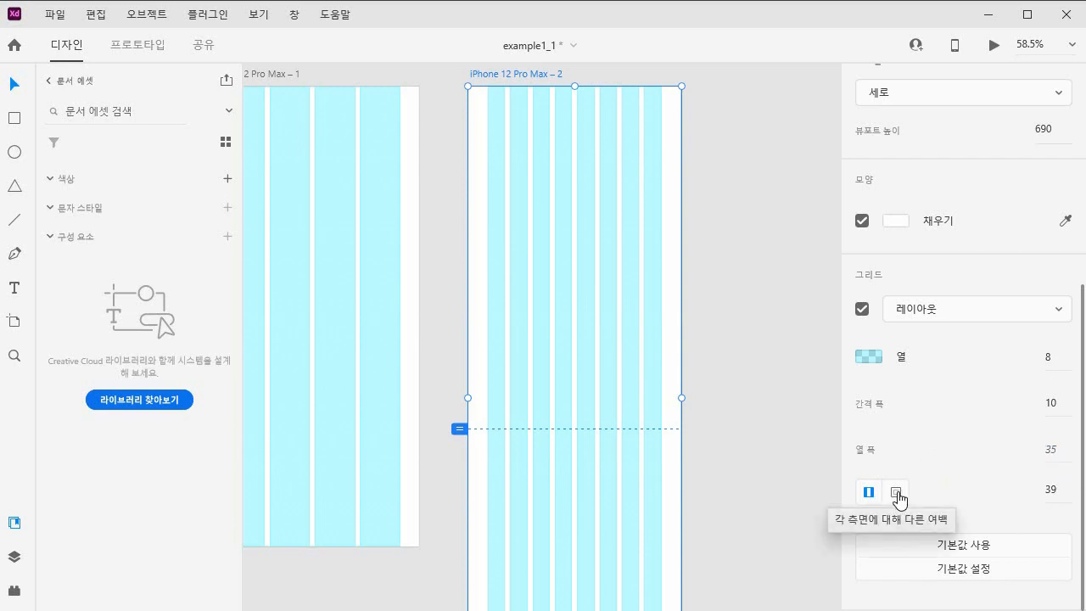
Try separate grid margins for each side, return to linked left/right margins, and enter a margin of 20.
click(897, 499)
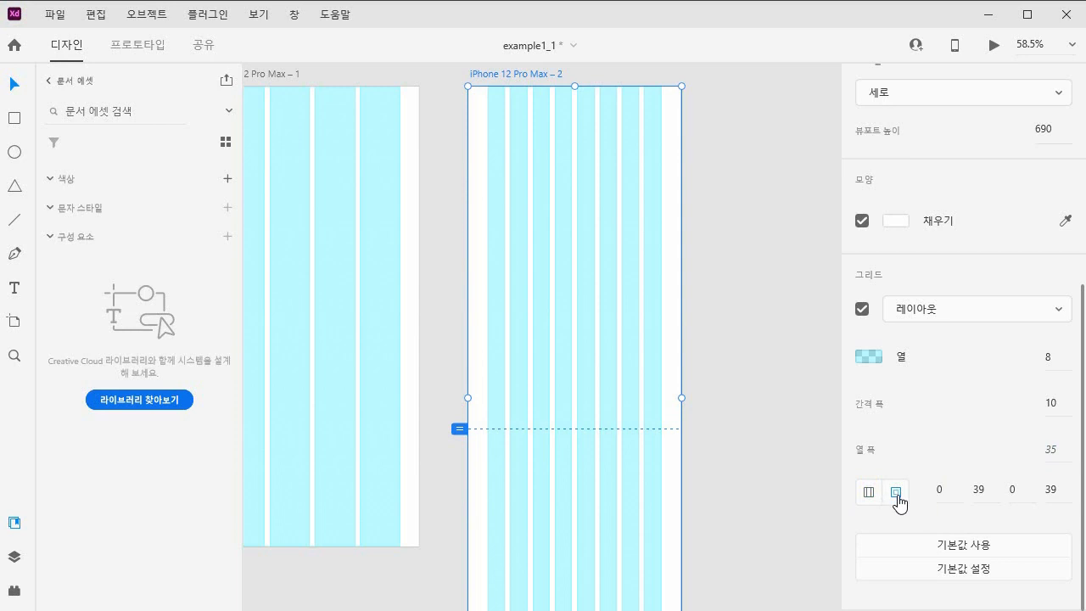
click(867, 499)
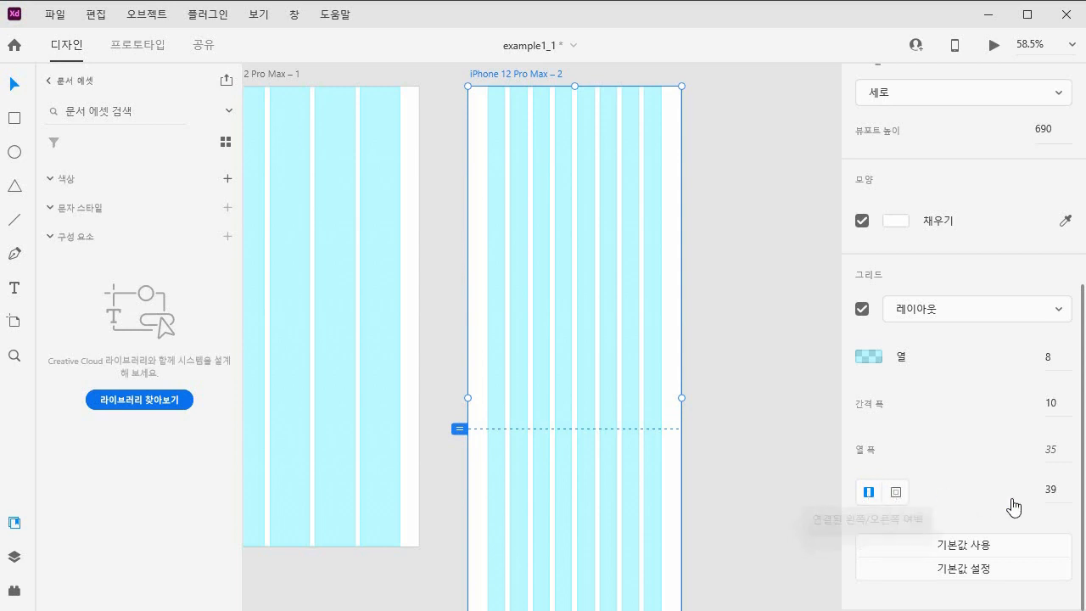
click(1056, 487)
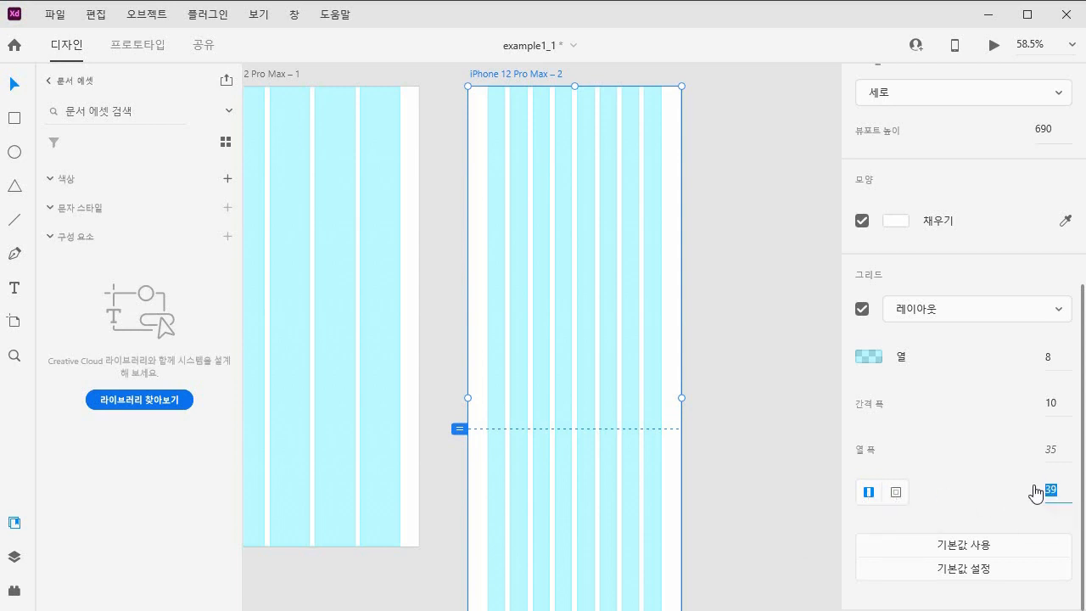
text(20)
key(Return)
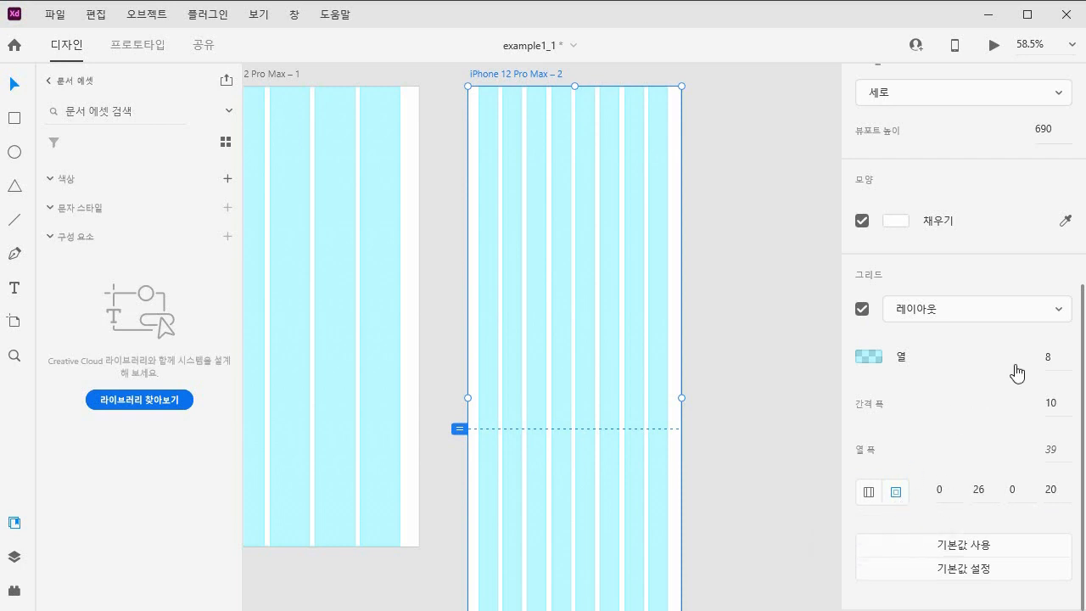
Link the grid's left and right margins, enter a margin of 12, link them again, and deselect the artboard.
click(869, 495)
text(1)
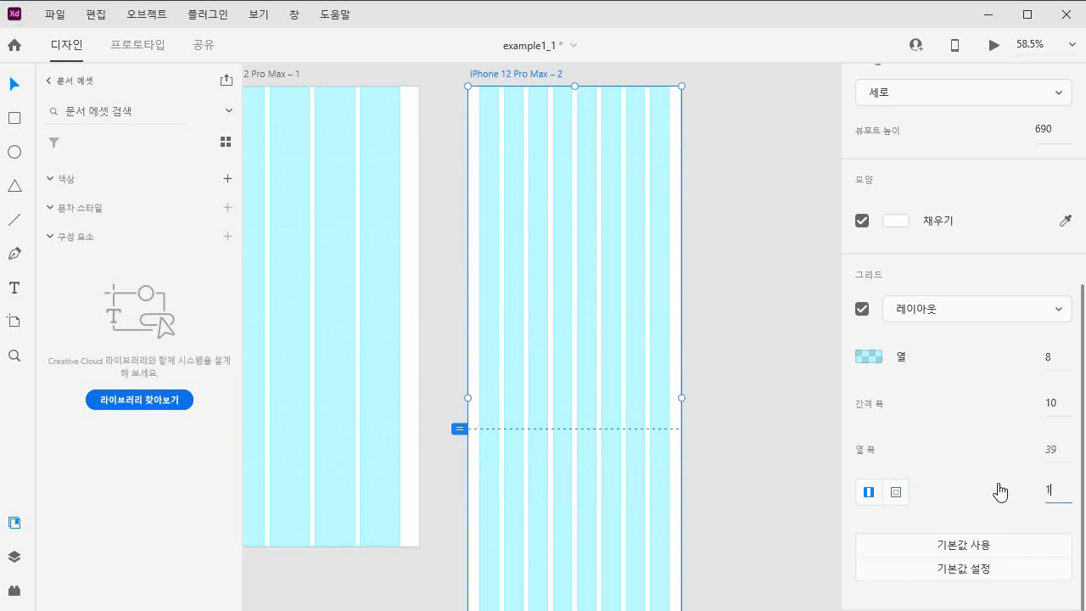
text(2)
key(Return)
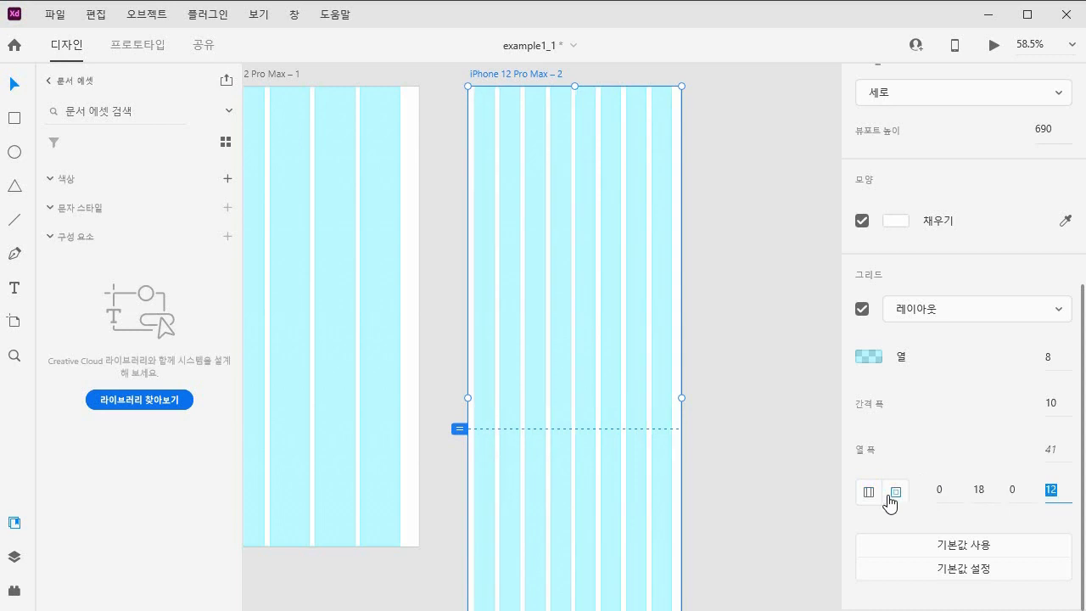
click(869, 492)
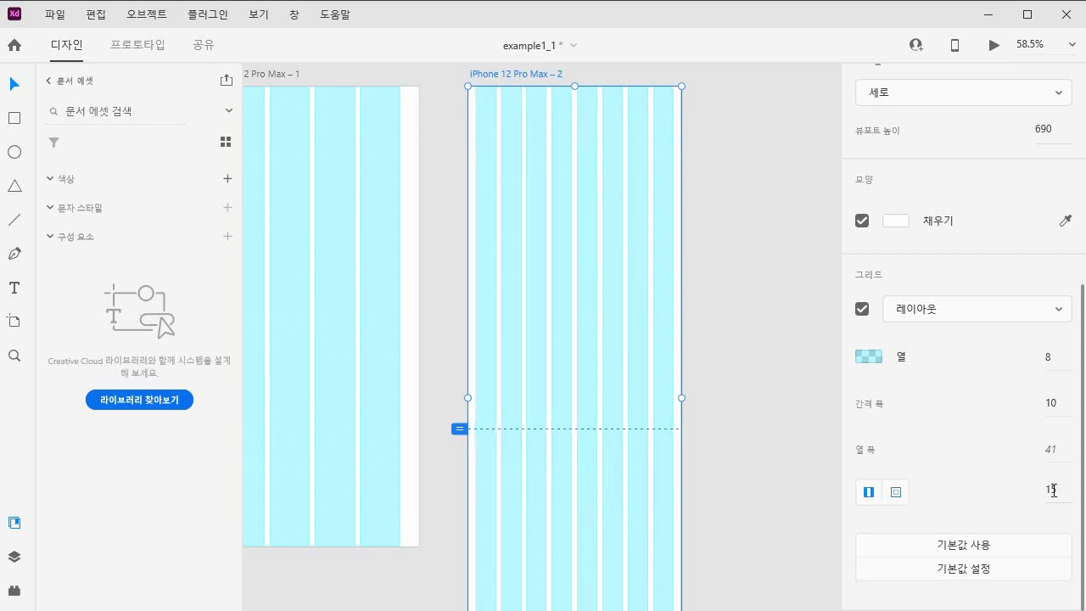
click(774, 465)
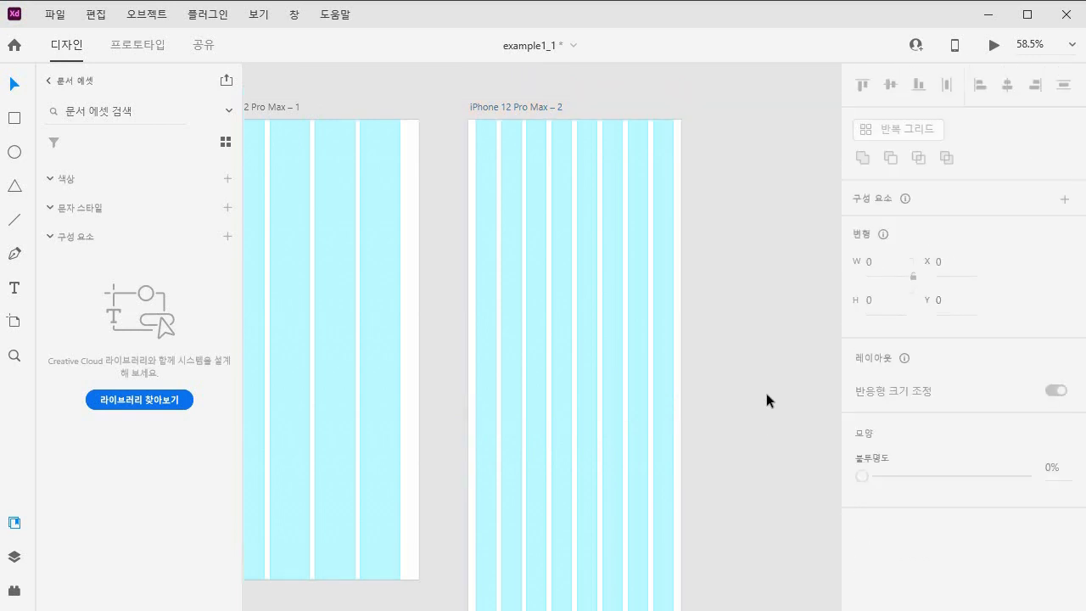
scroll(692, 375, left, 3)
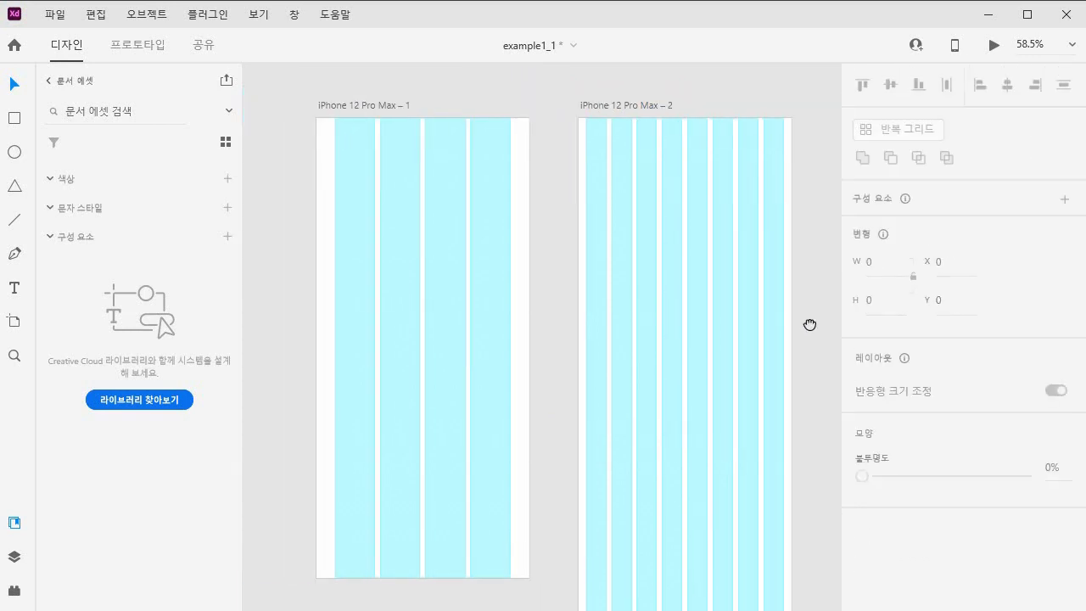
Select the second artboard, switch to step2.pdf in the browser, review the artboard and layer sections, and minimize the browser.
click(636, 106)
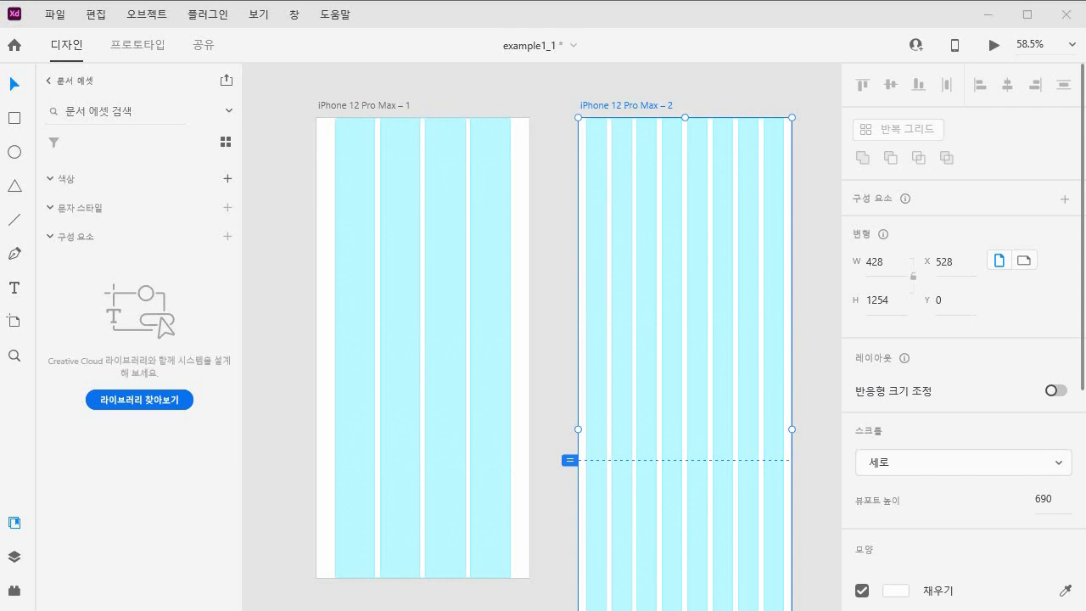
key(alt+Tab)
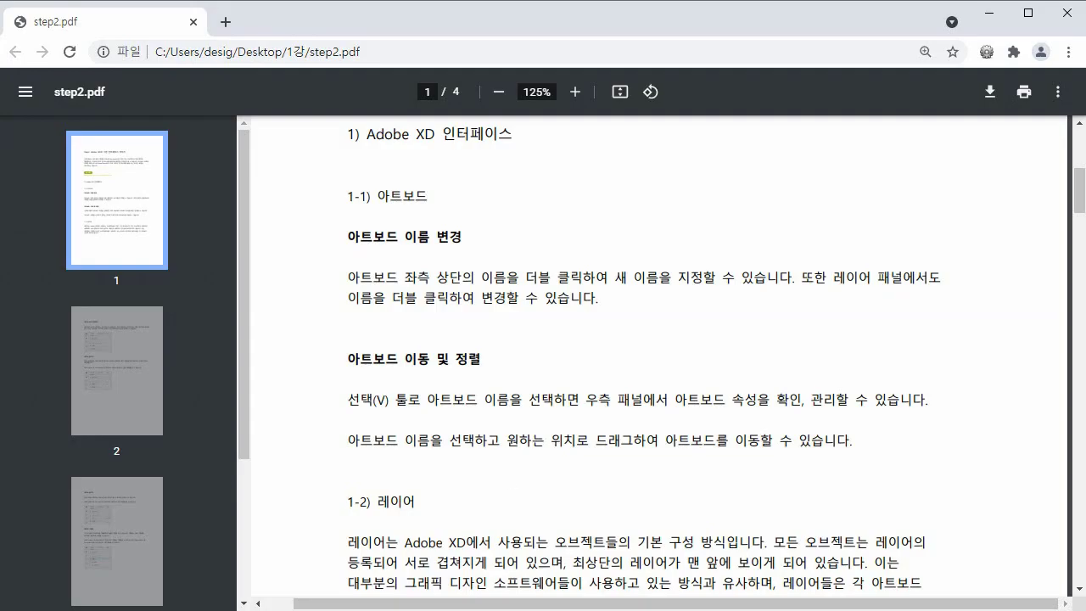
scroll(497, 468, down, 2)
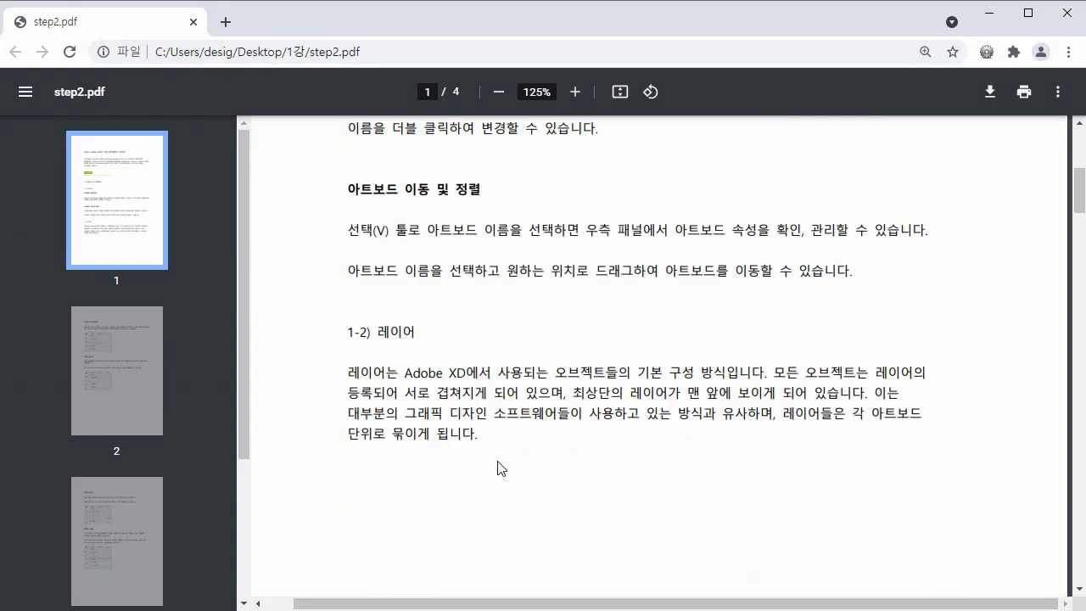
scroll(497, 468, up, 2)
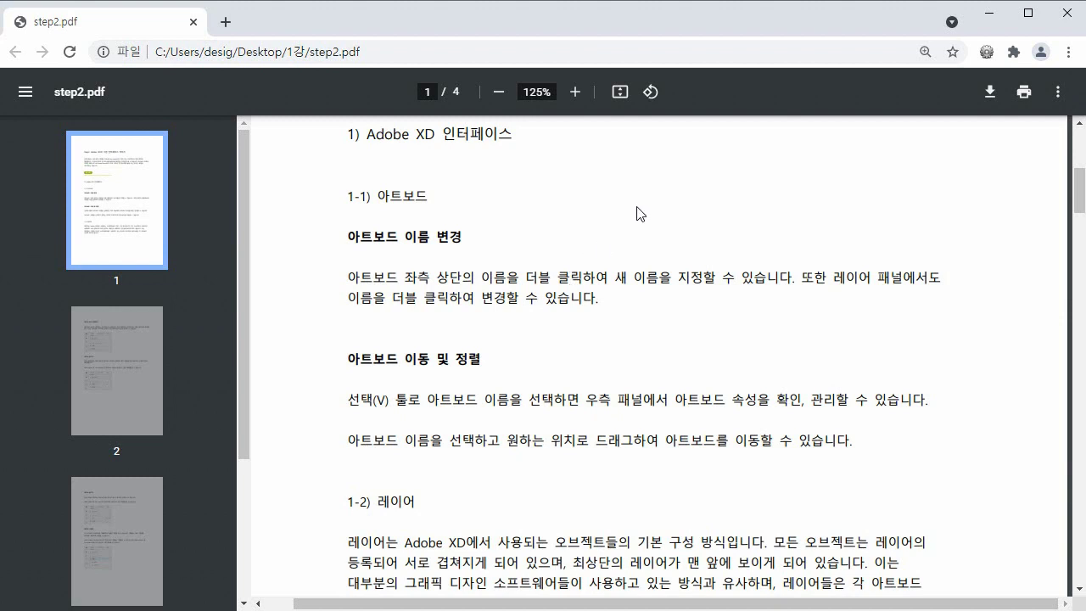
click(993, 15)
Rename the first artboard as Start and the second artboard as Product.
double_click(357, 107)
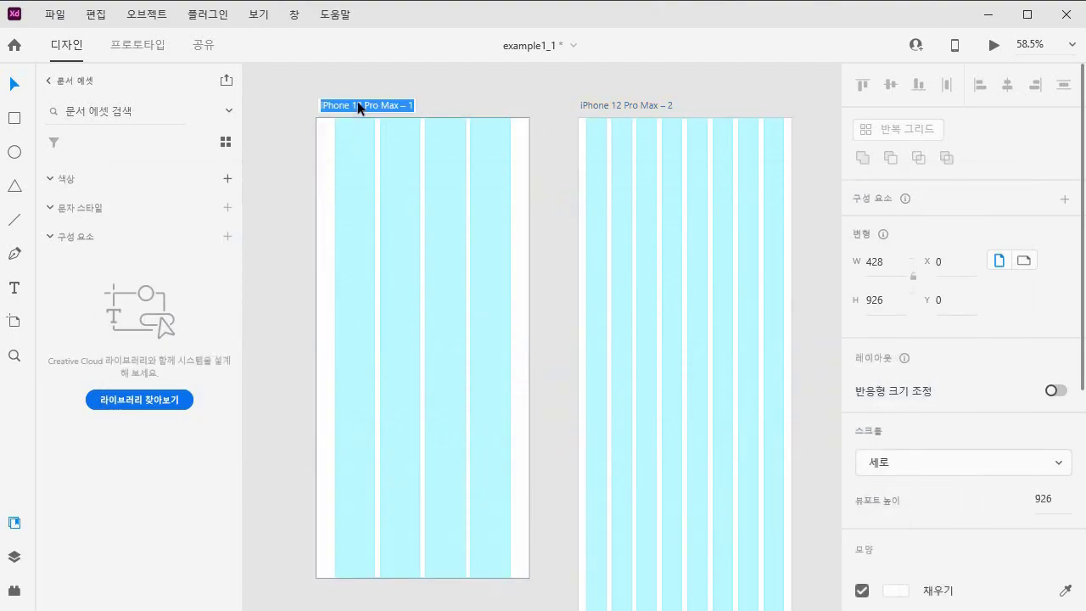
text(s)
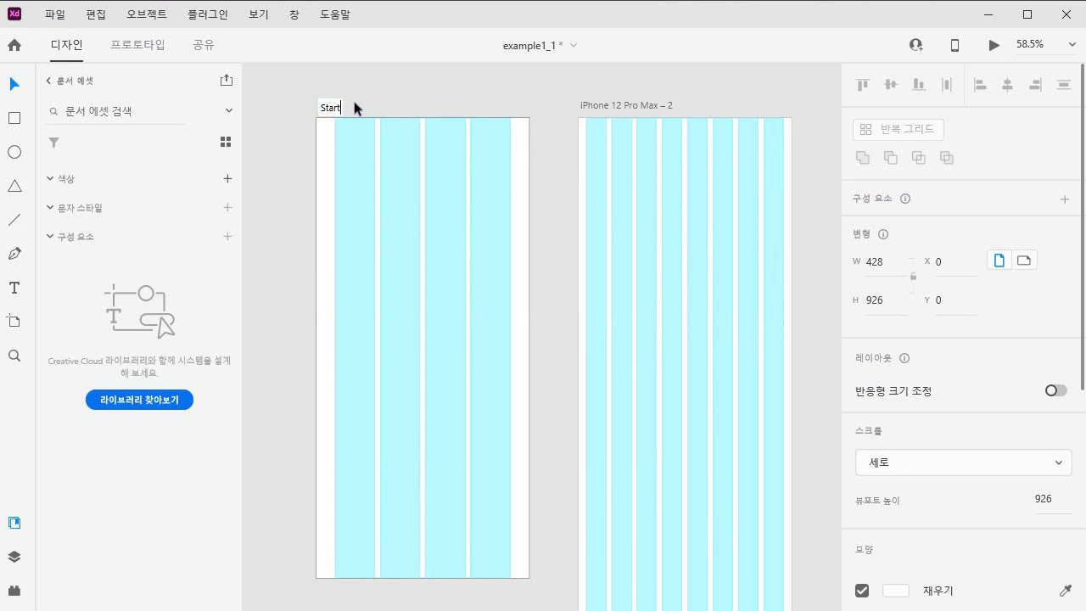
key(Return)
double_click(617, 106)
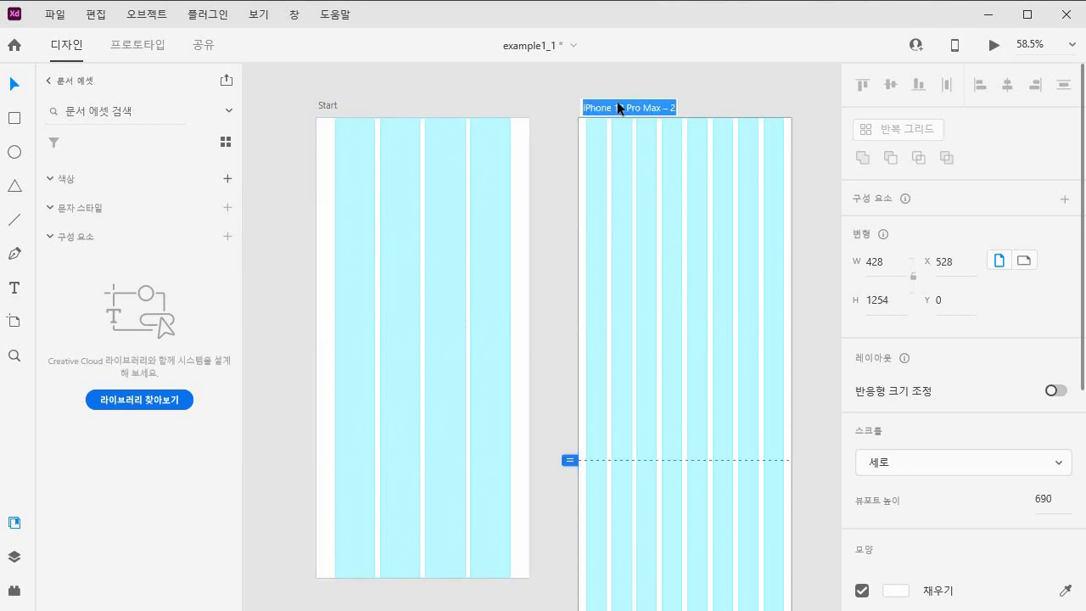
text(Pro)
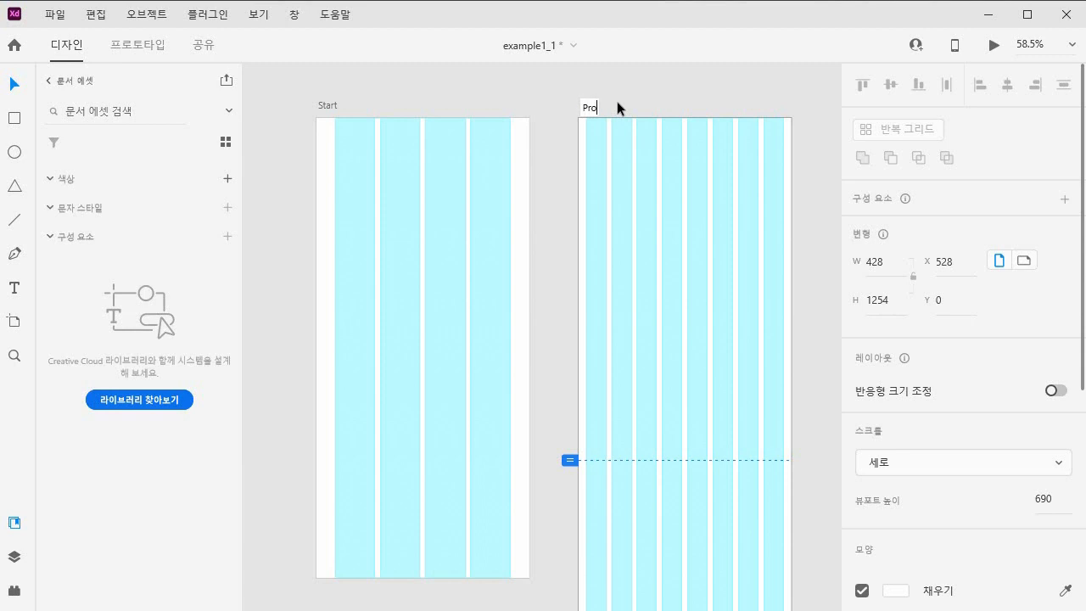
text(duct)
key(Return)
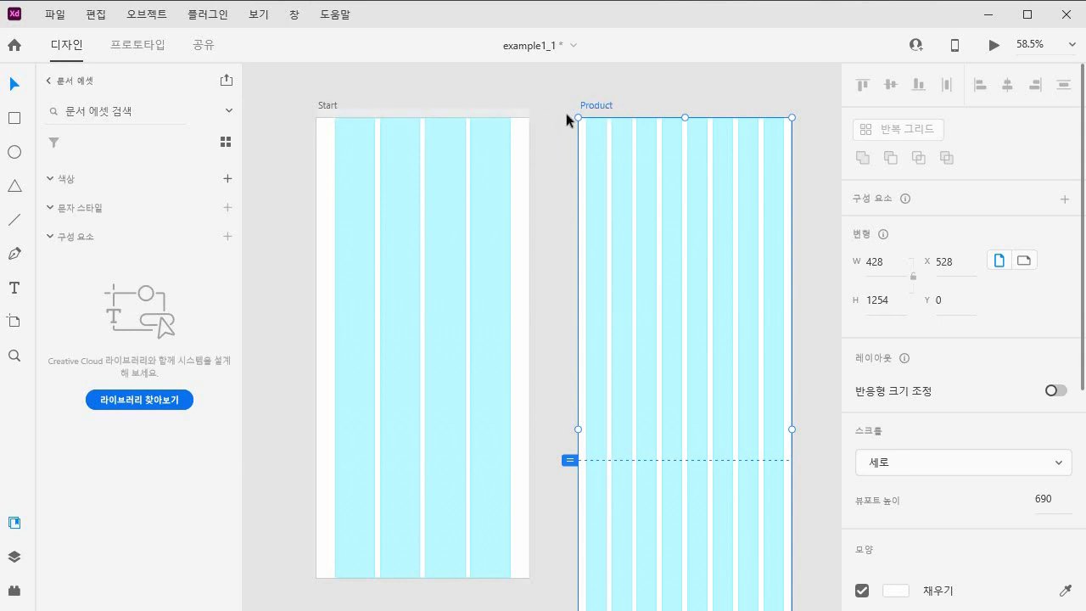
Check the artboard notes in step2.pdf, return to Adobe XD, and display the layer list with both artboards.
key(alt+Tab)
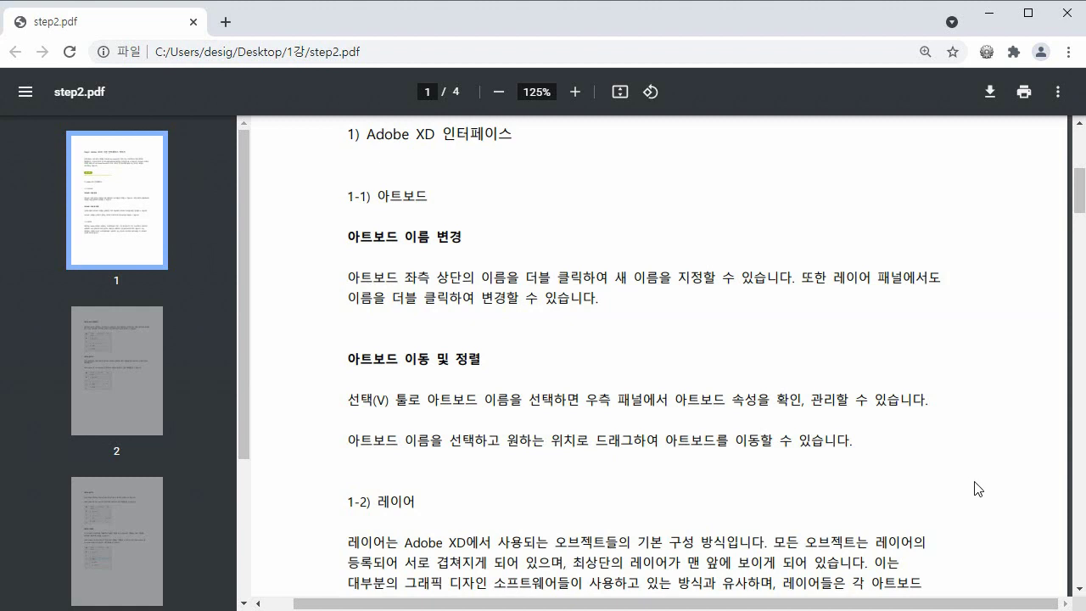
drag(1080, 211, 1081, 218)
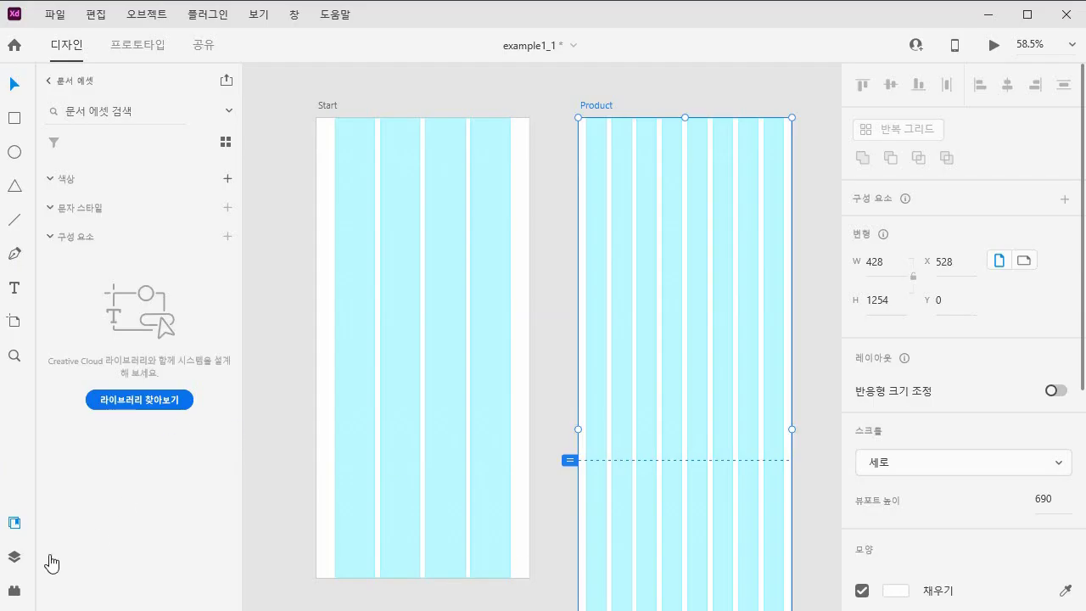
click(15, 558)
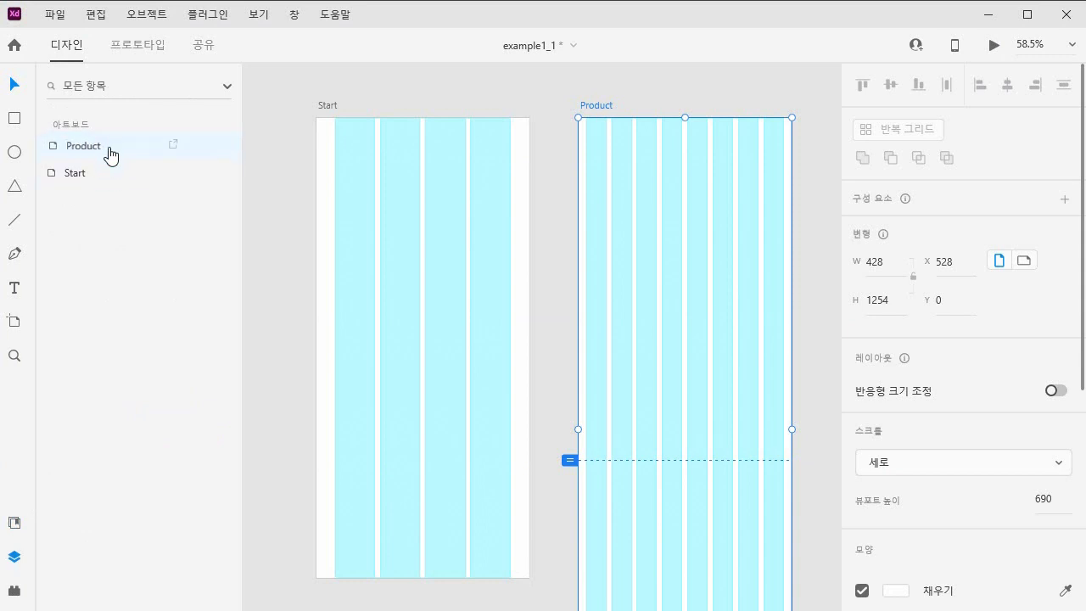
Draw two overlapping squares on the Start artboard, about 129 and 175 in size, the larger one lower and further right.
click(329, 105)
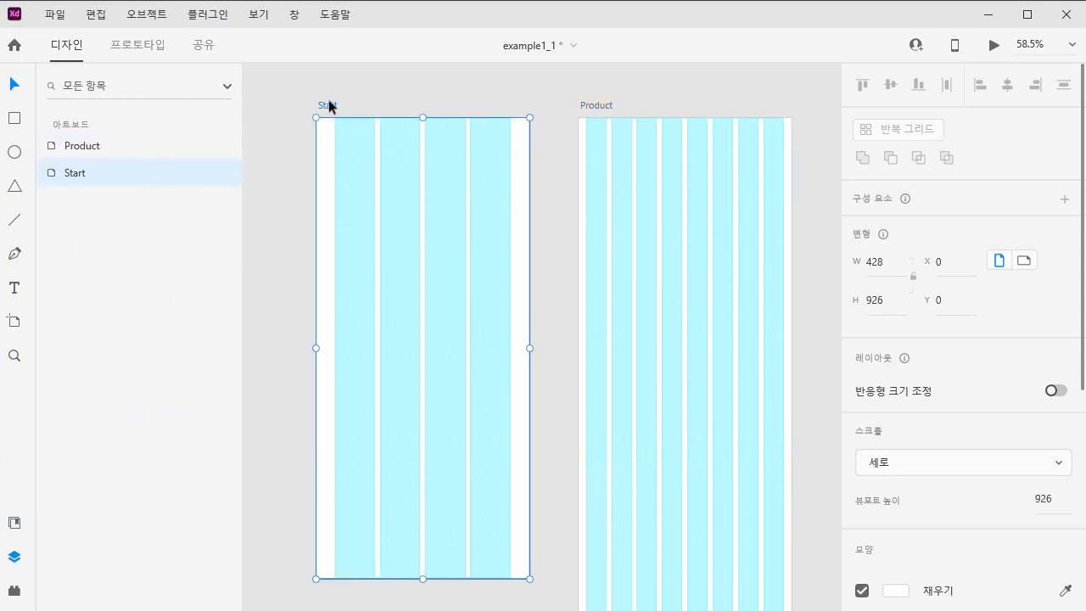
click(13, 121)
drag(334, 183, 399, 248)
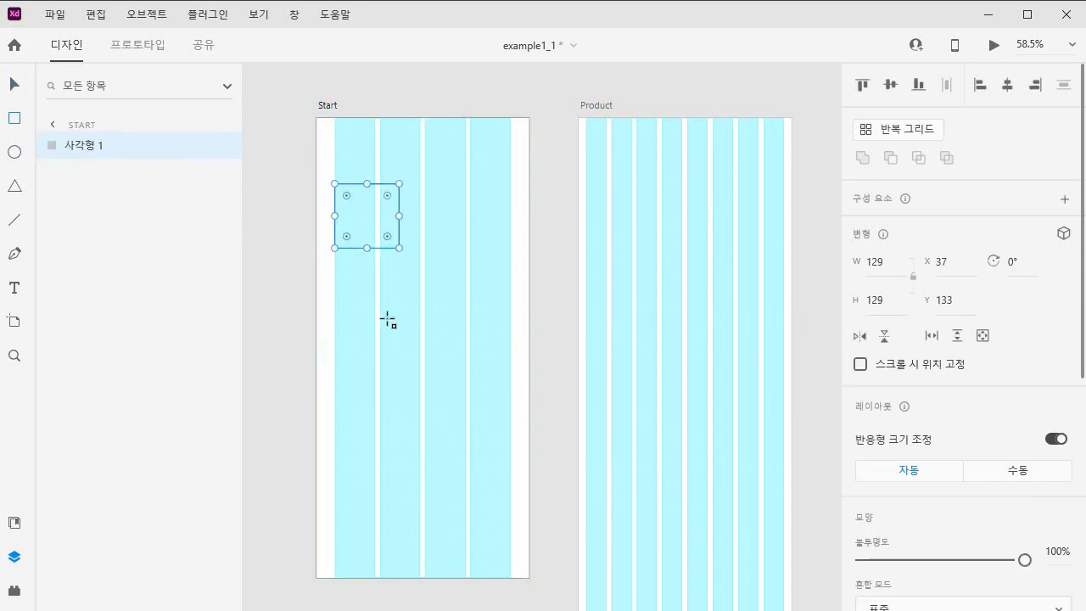
mouse_move(134, 150)
drag(438, 290, 357, 204)
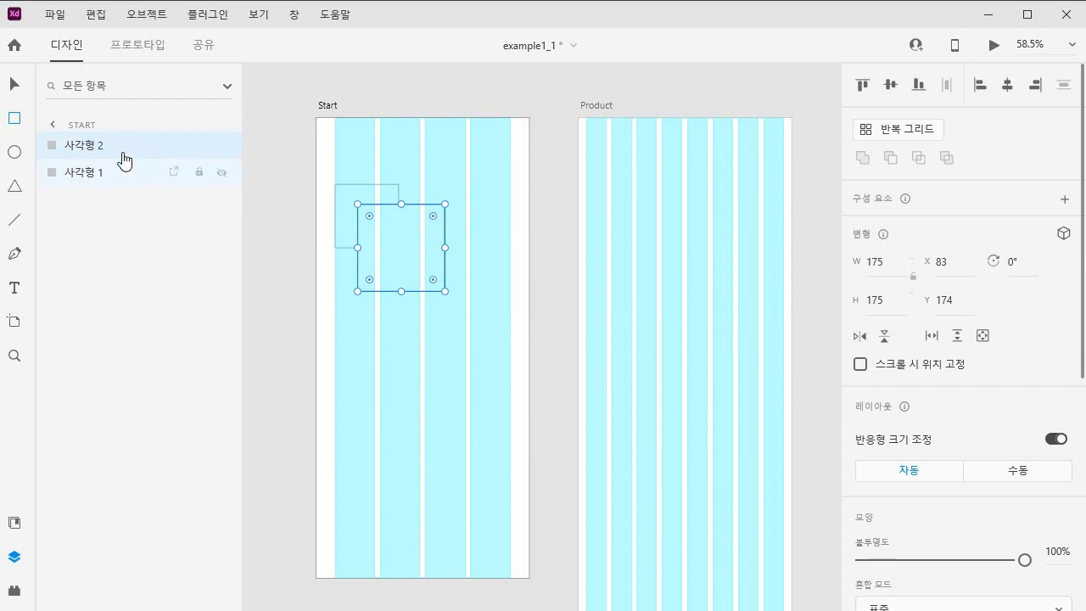
double_click(80, 146)
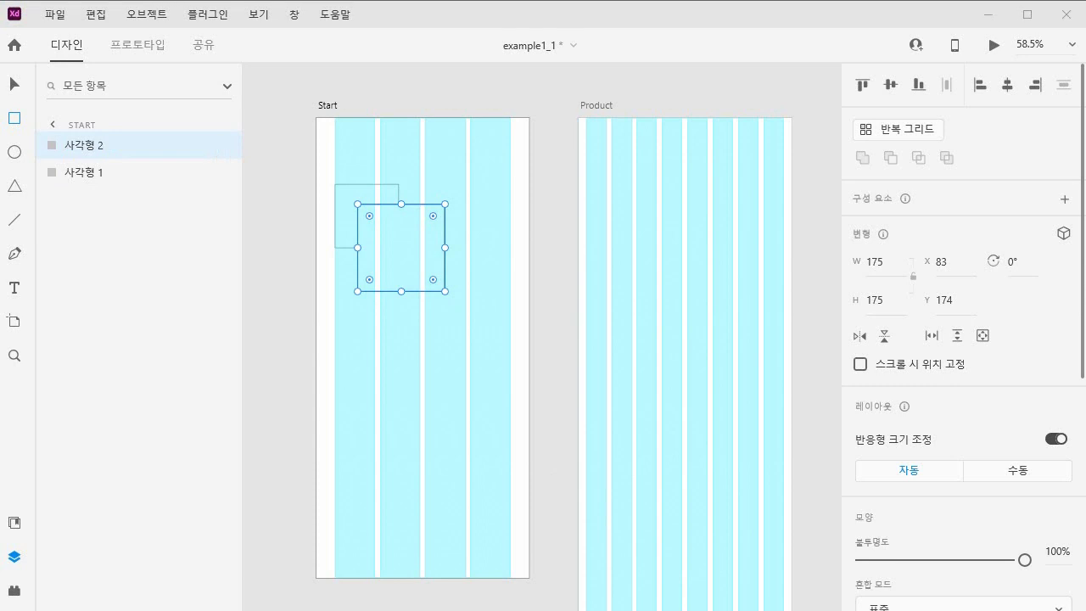
Switch to step2.pdf in the browser and read the sections on layer order and layer locking.
scroll(573, 473, down, 10)
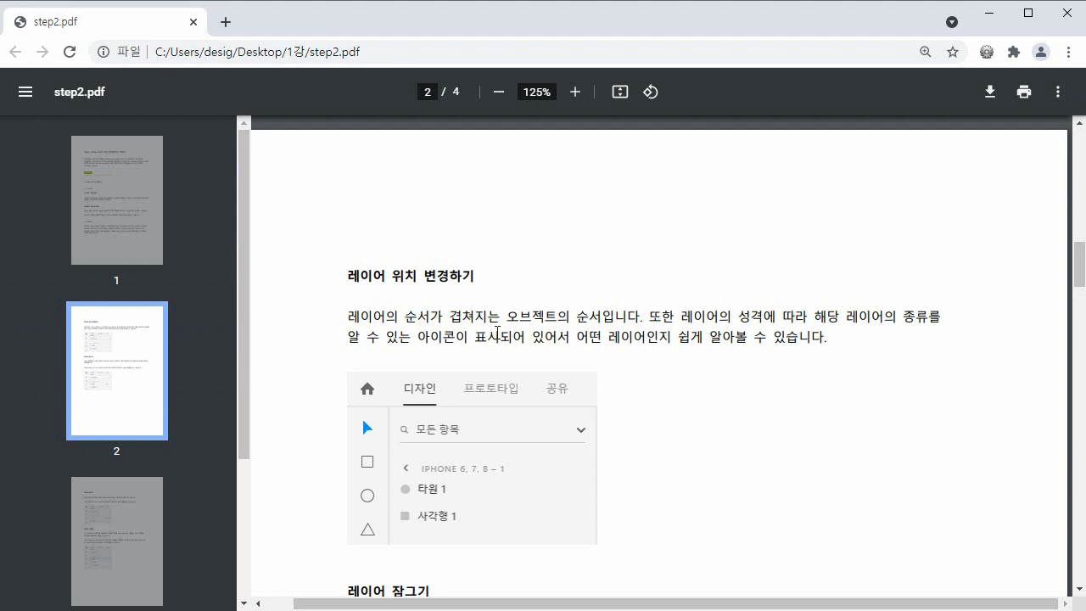
scroll(574, 341, down, 2)
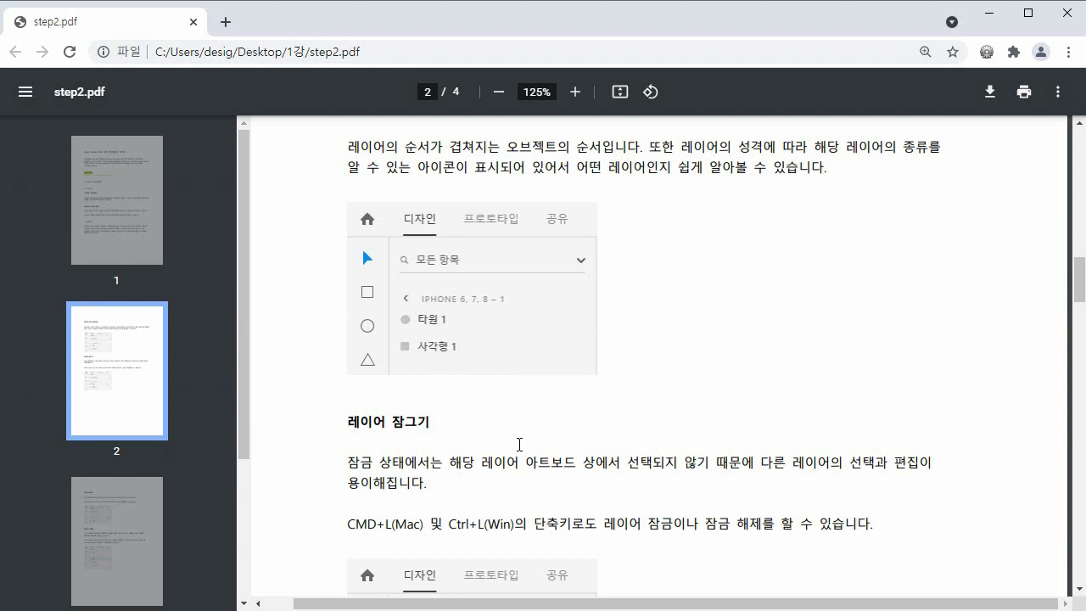
scroll(573, 481, down, 2)
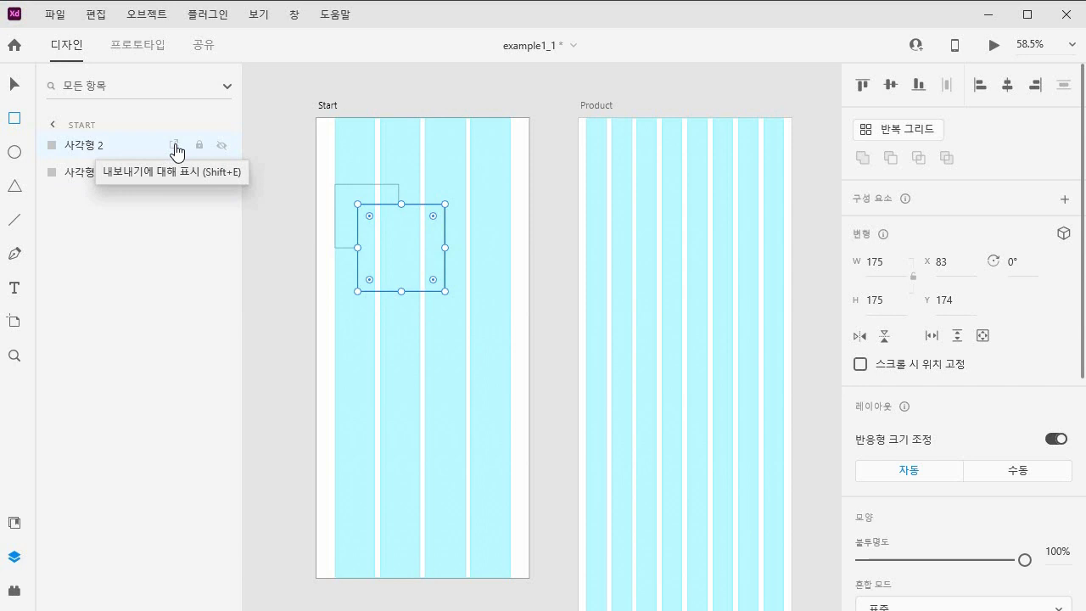
Return to Adobe XD, lock the larger square's layer, and select the smaller square through the overlap.
click(175, 146)
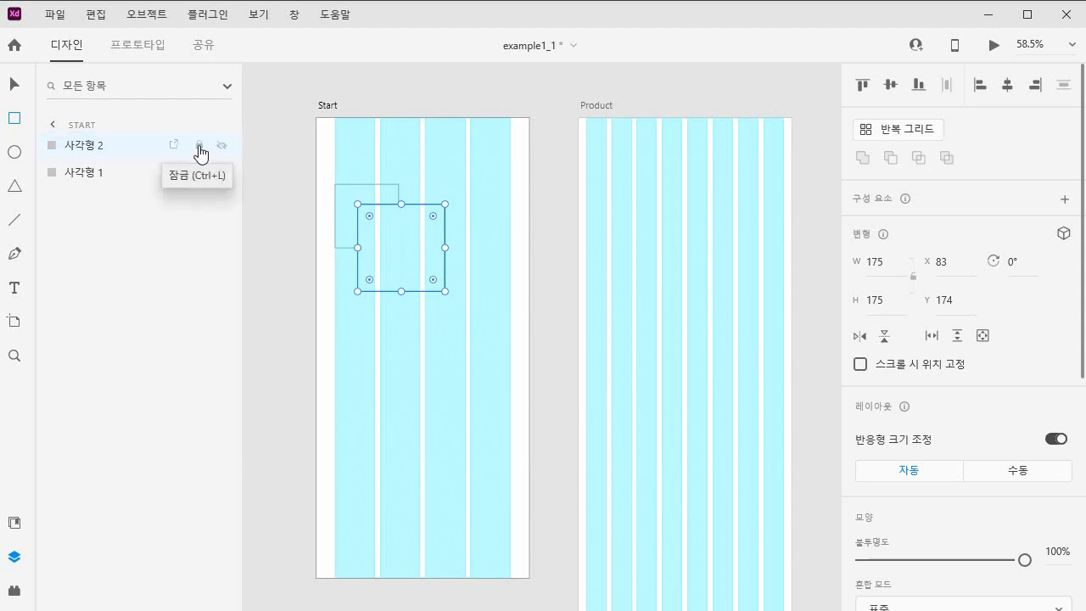
click(200, 149)
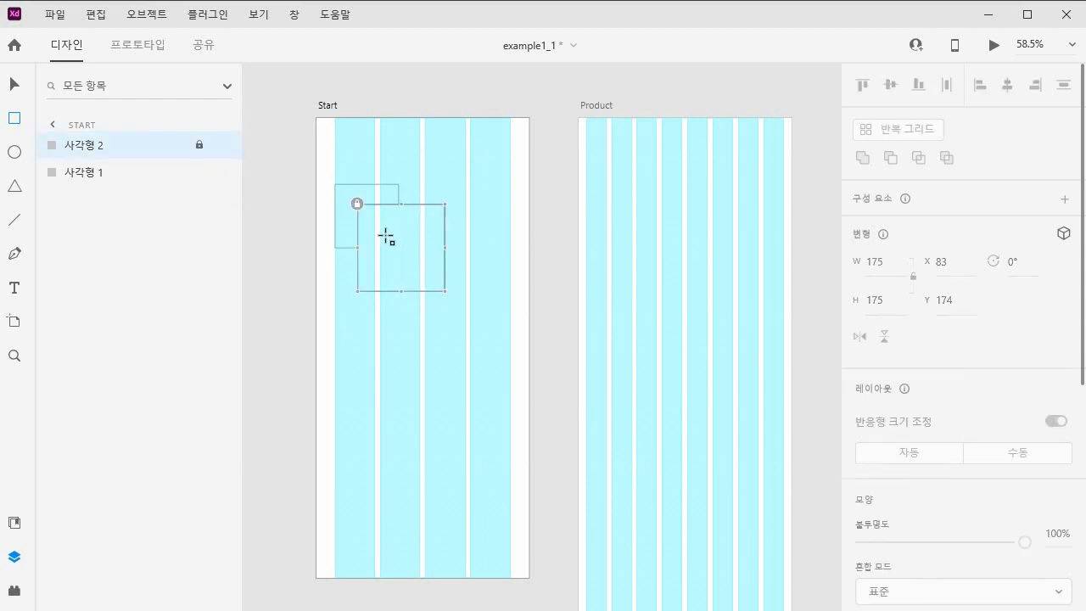
click(14, 84)
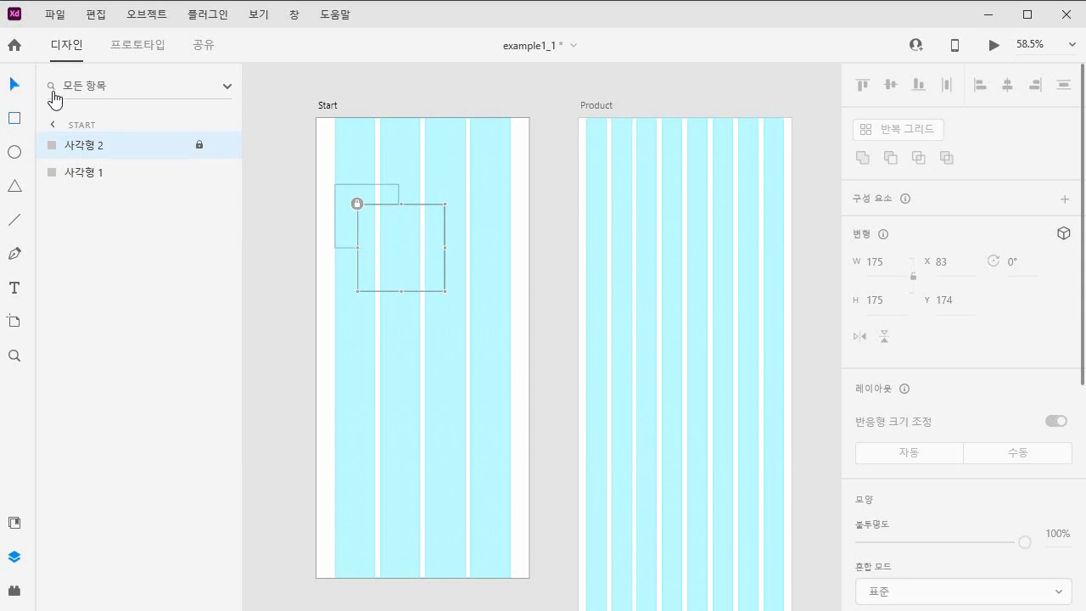
click(386, 239)
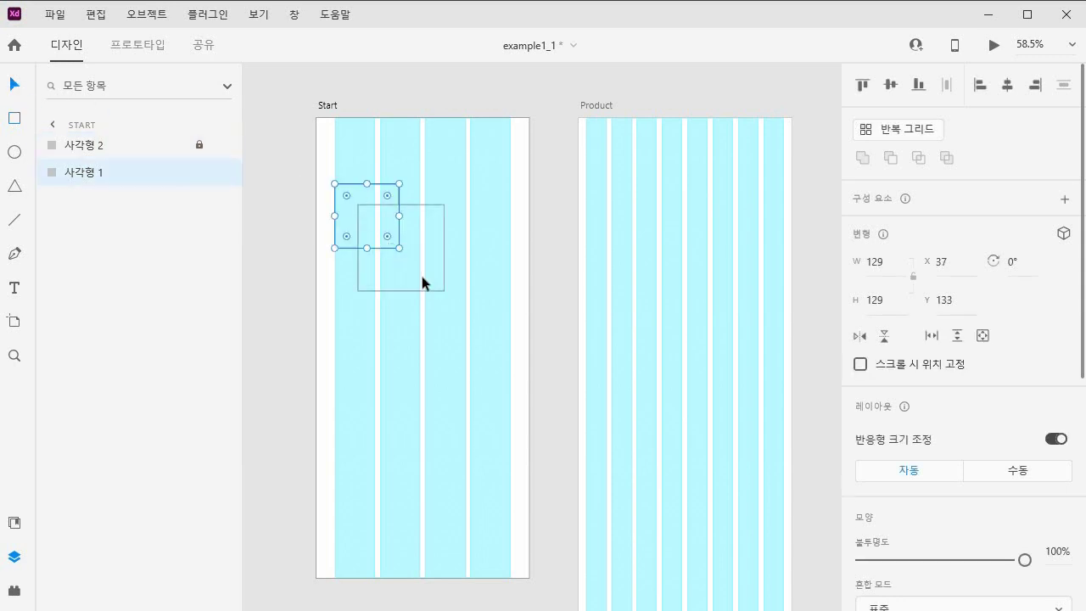
Unlock the larger square's layer and deselect everything.
click(221, 149)
click(221, 149)
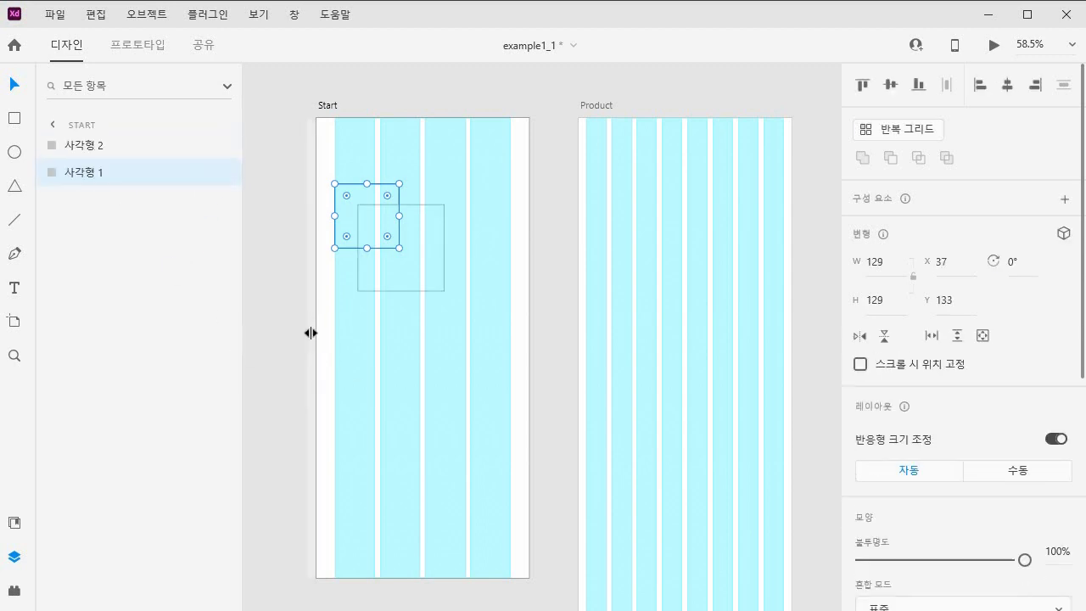
click(278, 292)
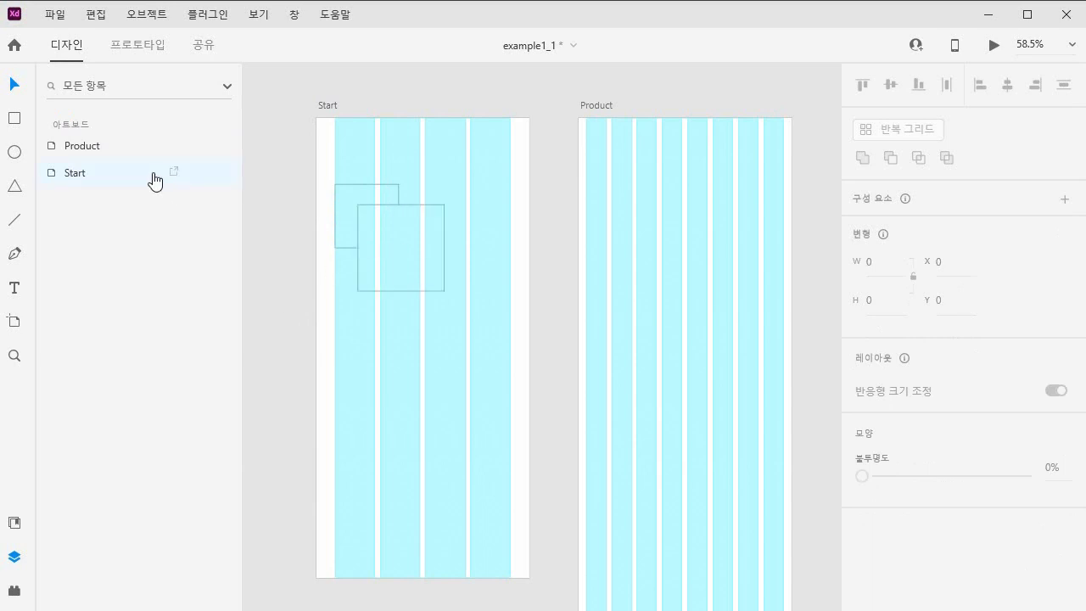
Move the larger square up to about X 69, Y 71, and place the smaller square's layer above it.
click(113, 175)
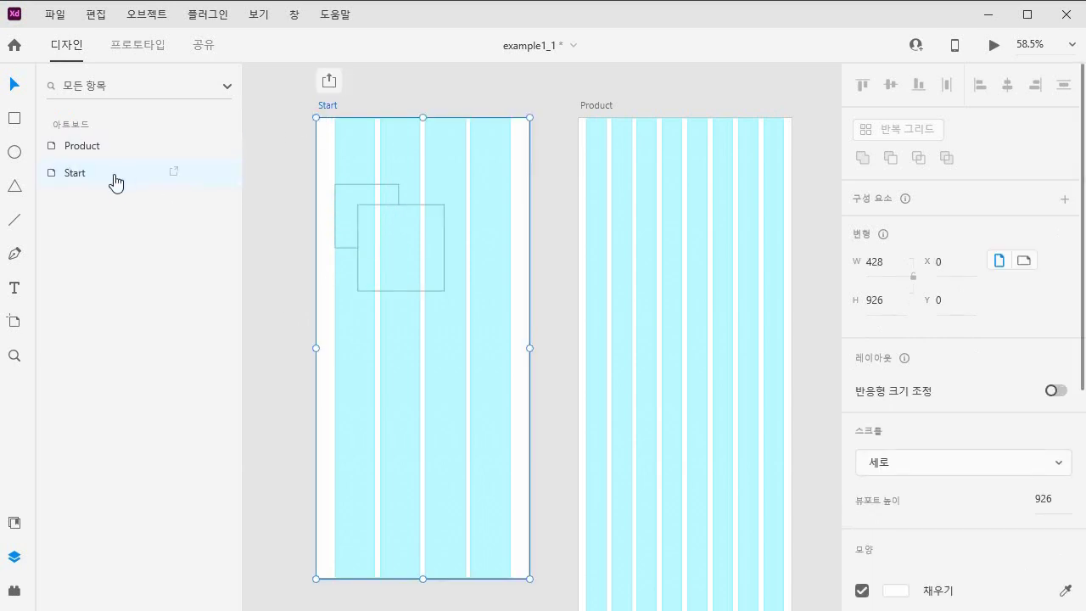
click(113, 149)
click(116, 177)
click(414, 237)
drag(406, 248, 400, 201)
drag(149, 176, 162, 143)
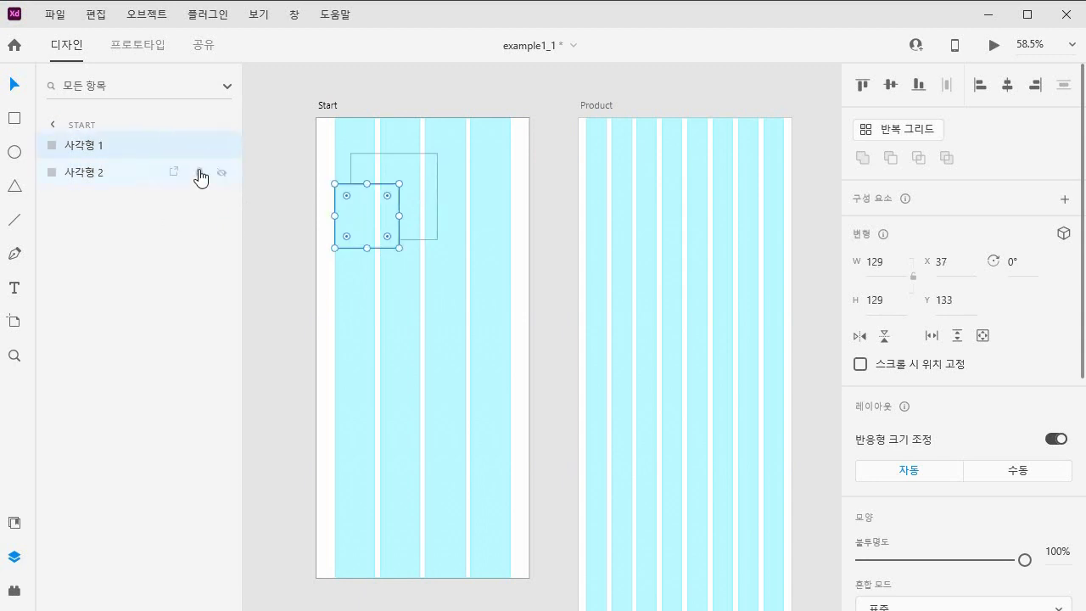
Examine the object arrangement commands for the smaller square, from Bring to Front to Send to Back, without applying one.
click(146, 20)
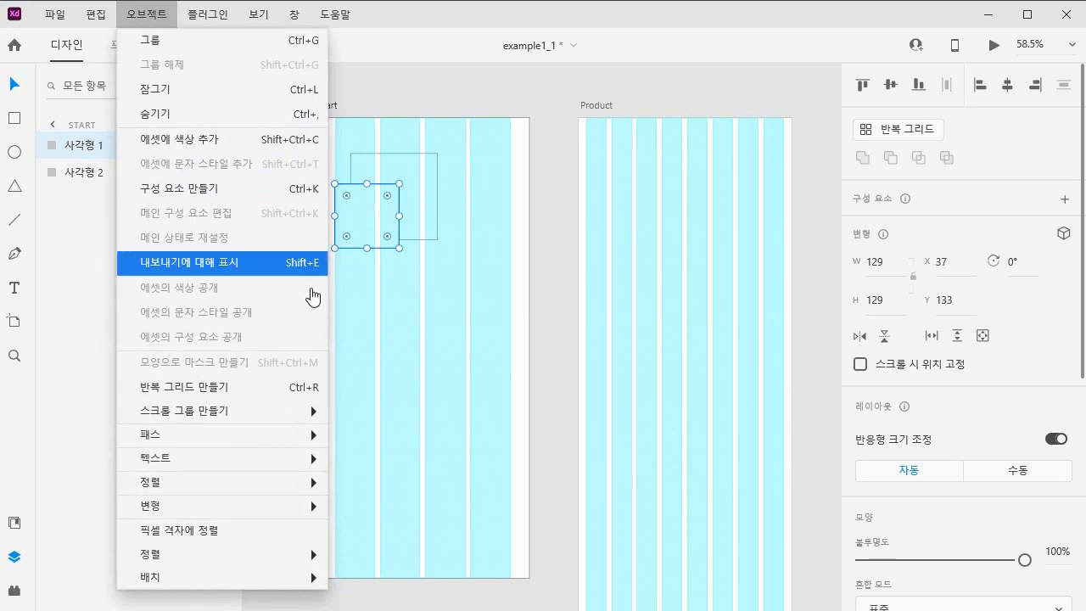
mouse_move(291, 491)
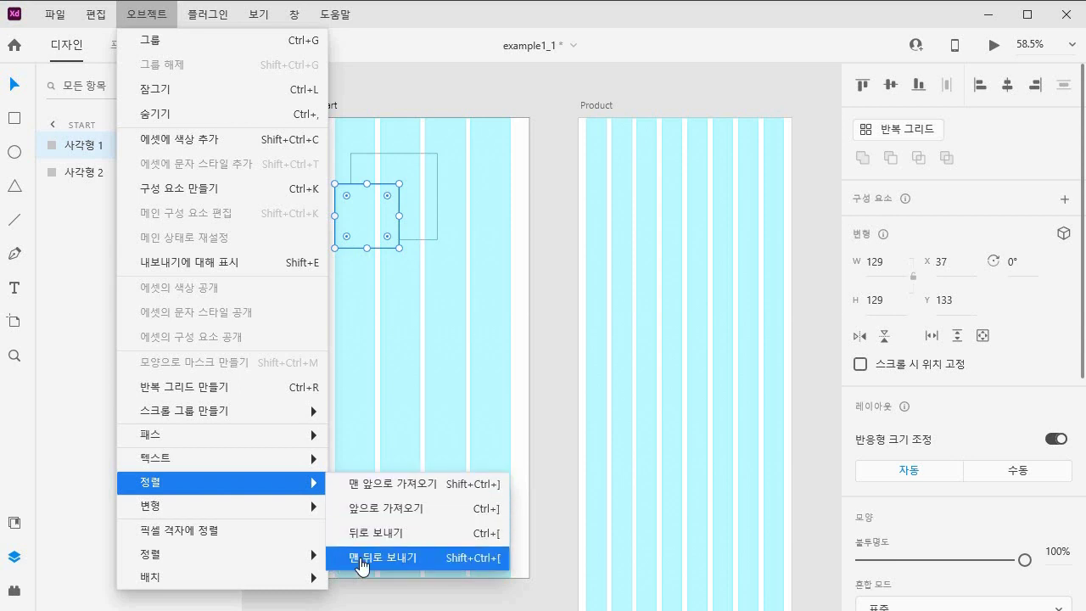
click(545, 565)
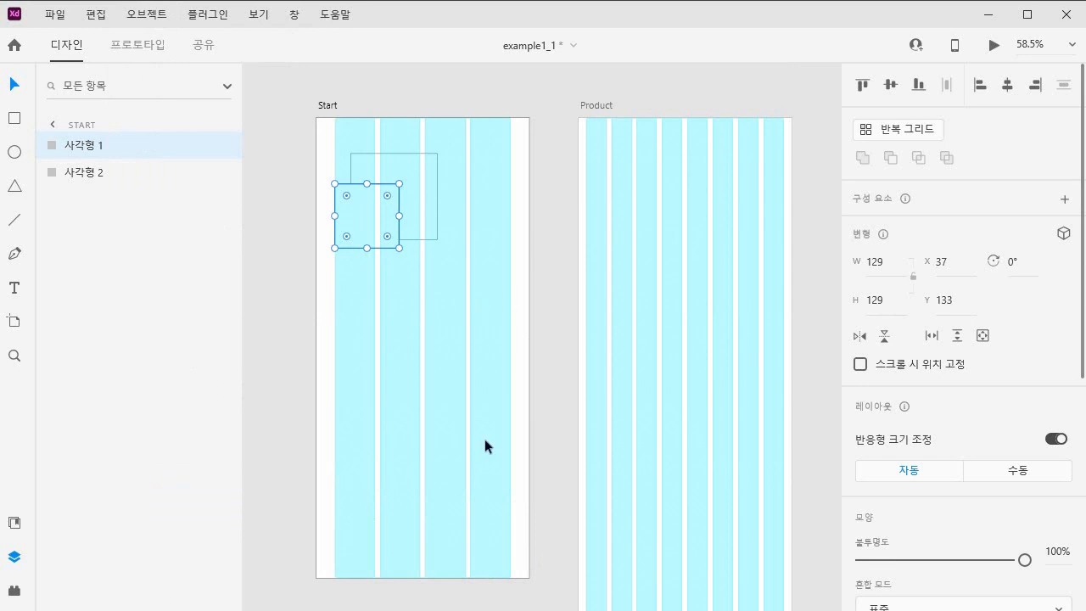
Switch to step2.pdf in the browser and read the sections on hiding and grouping layers.
key(alt+Tab)
scroll(361, 433, down, 4)
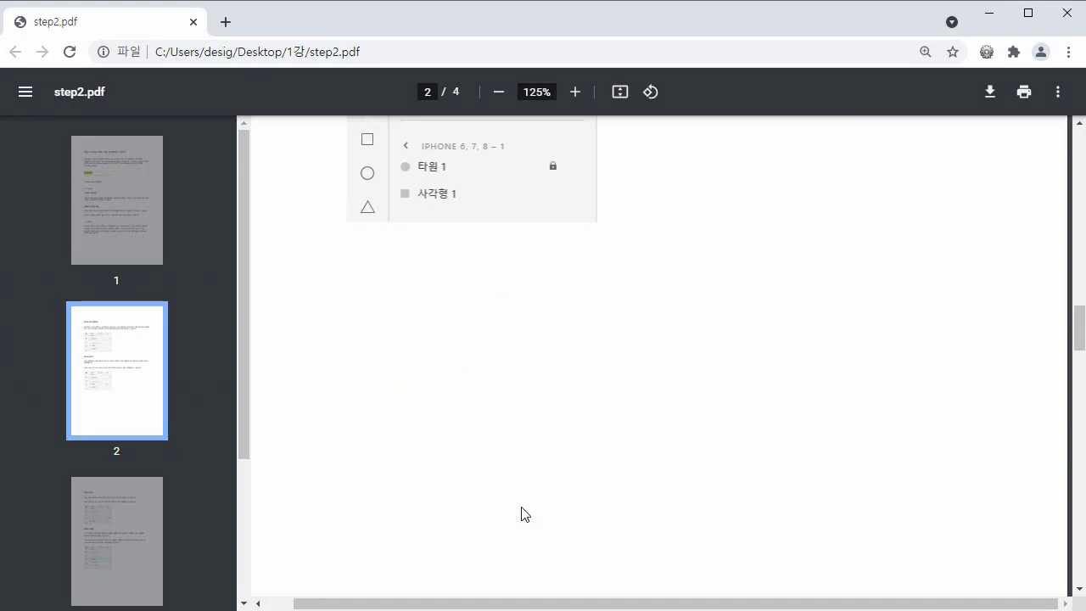
scroll(521, 514, down, 5)
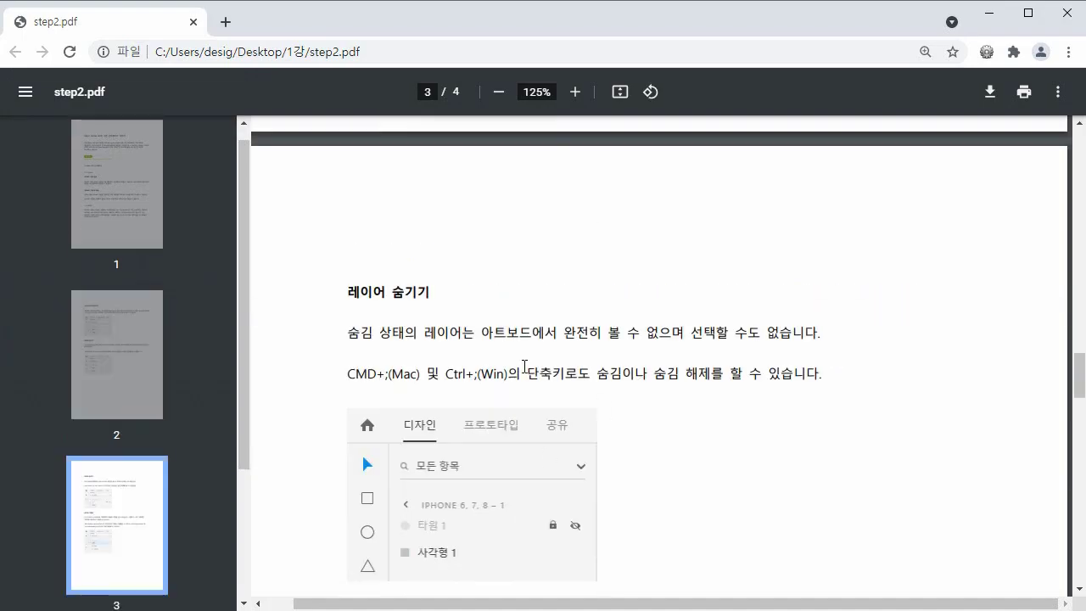
scroll(515, 314, down, 4)
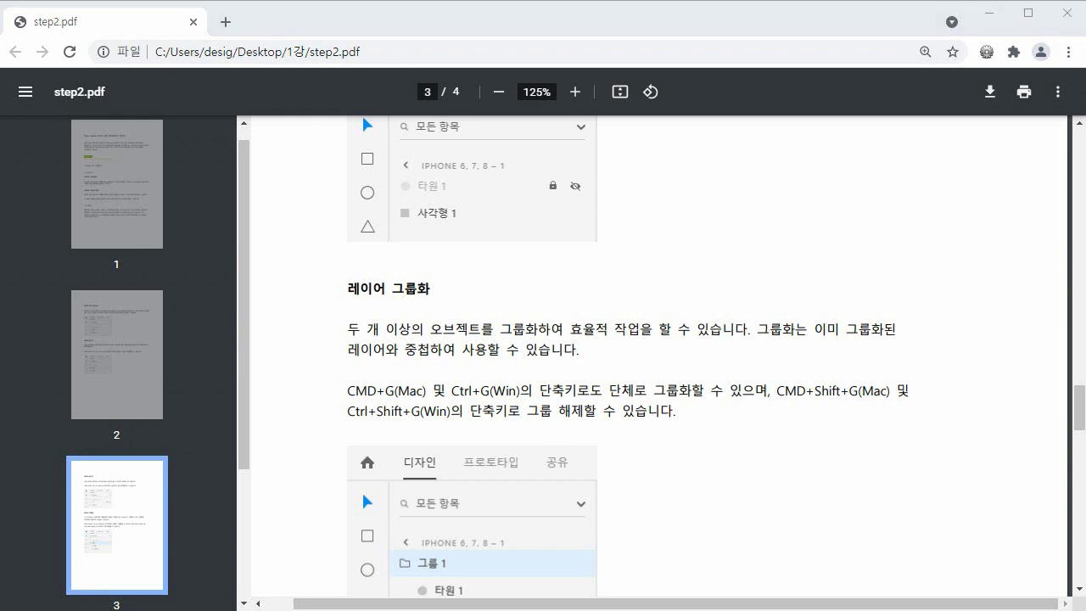
Return to Adobe XD, group the two squares on the Start artboard, and expand the group in the layer list.
key(alt+Tab)
click(136, 179)
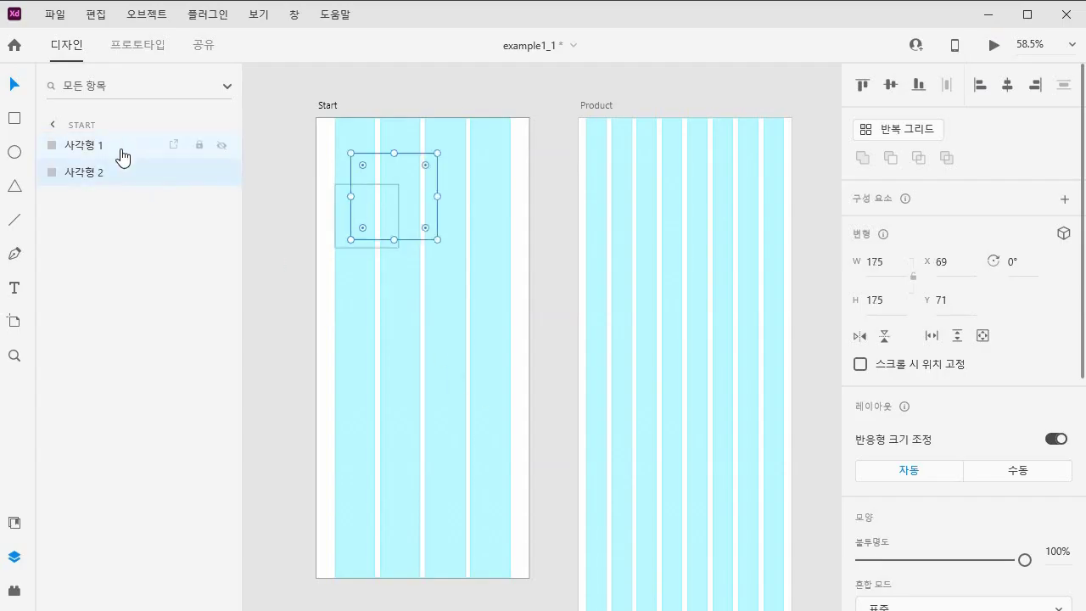
shift+click(126, 153)
right_click(127, 153)
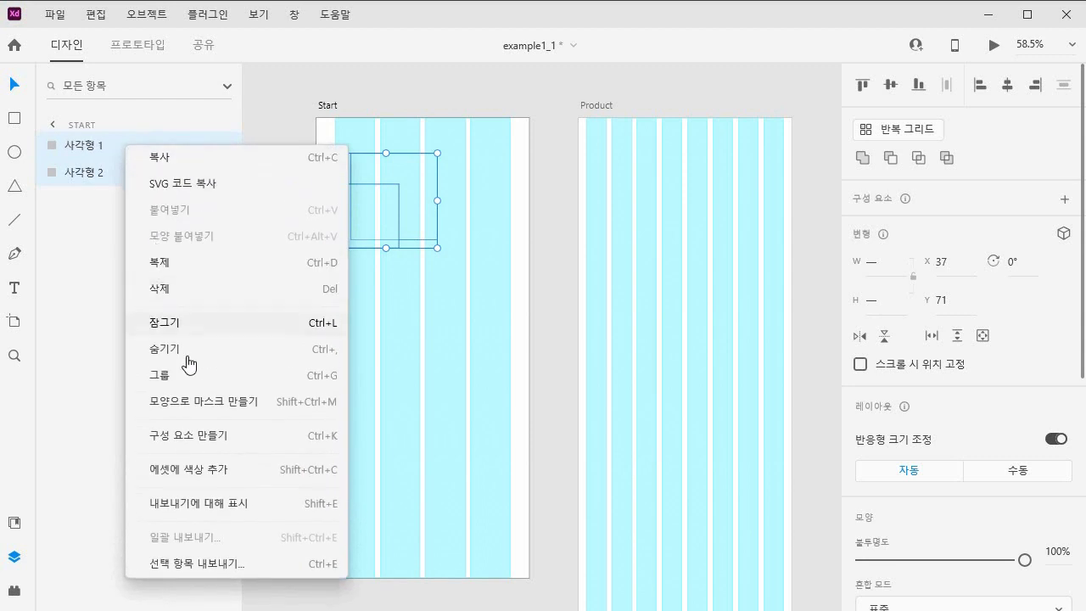
click(196, 375)
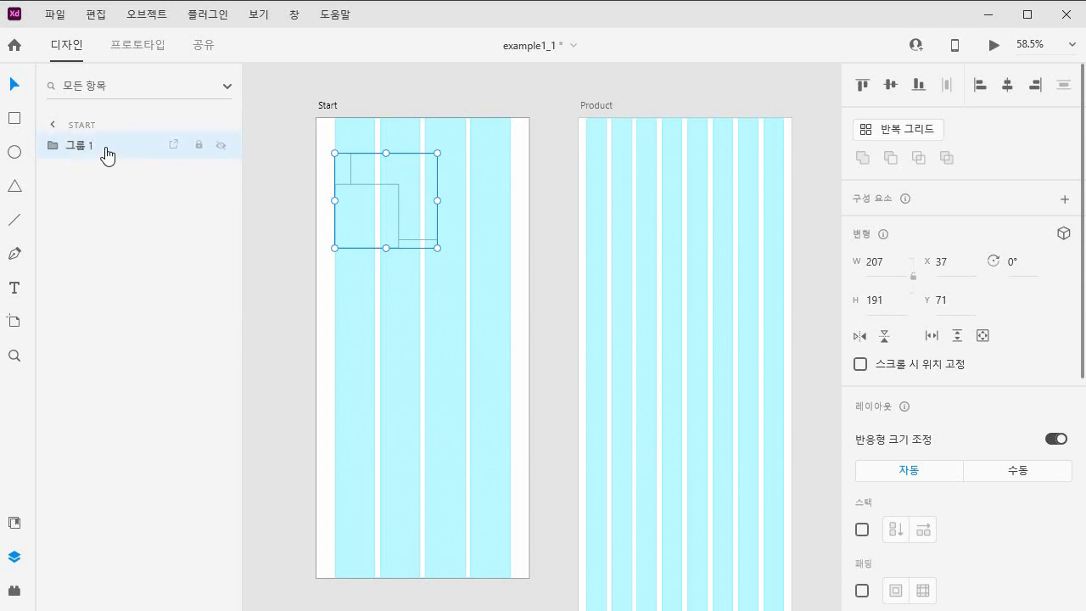
double_click(104, 154)
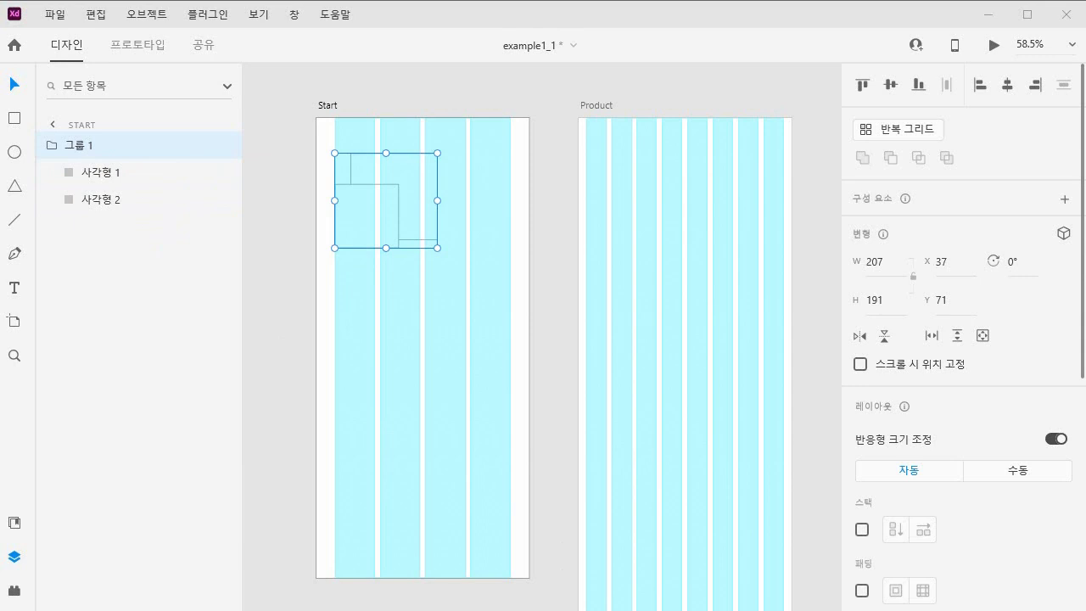
Switch to step2.pdf, review the layer grouping section, and continue to the object section on drawing rectangles.
key(alt+Tab)
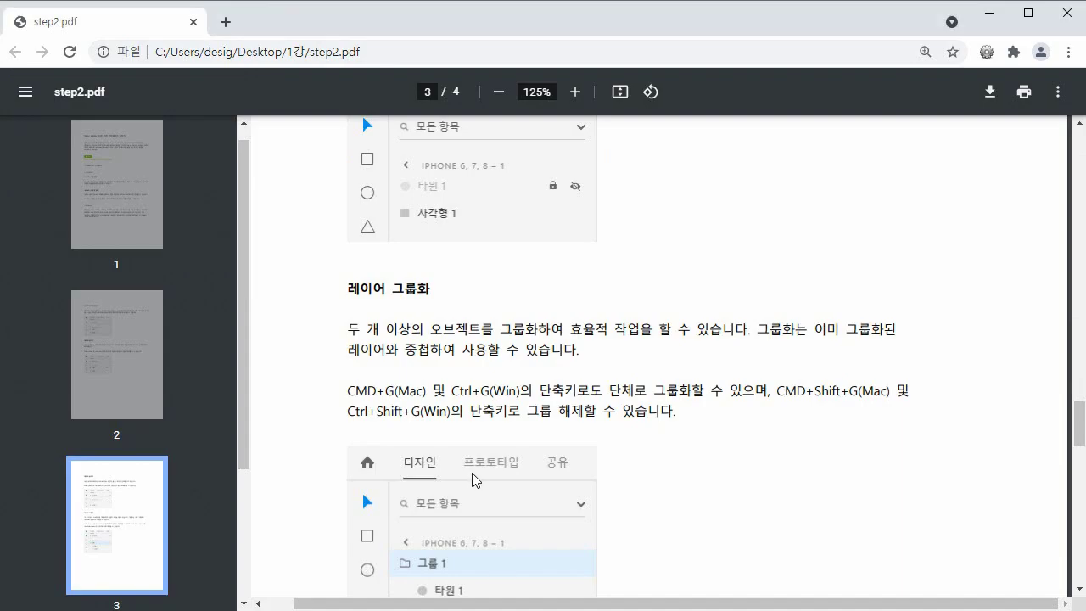
scroll(472, 480, down, 4)
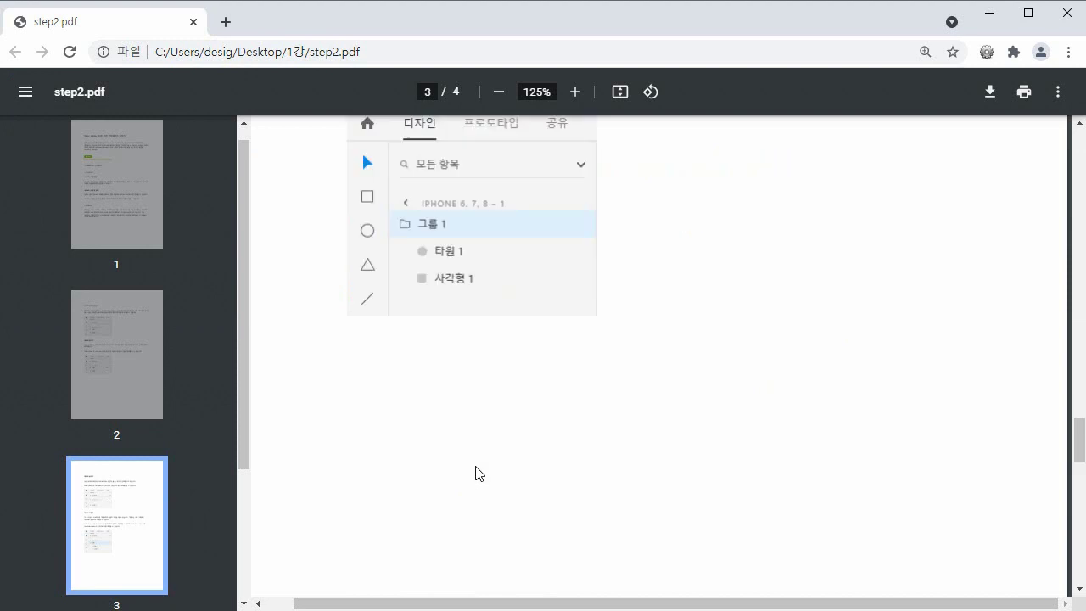
scroll(478, 473, down, 4)
scroll(479, 471, down, 2)
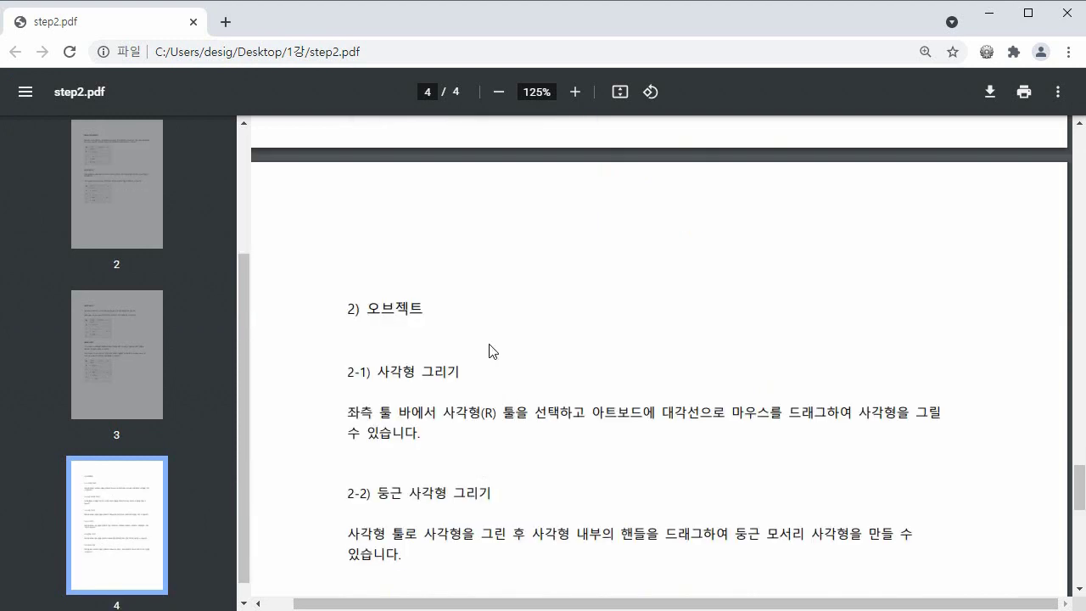
scroll(509, 356, up, 8)
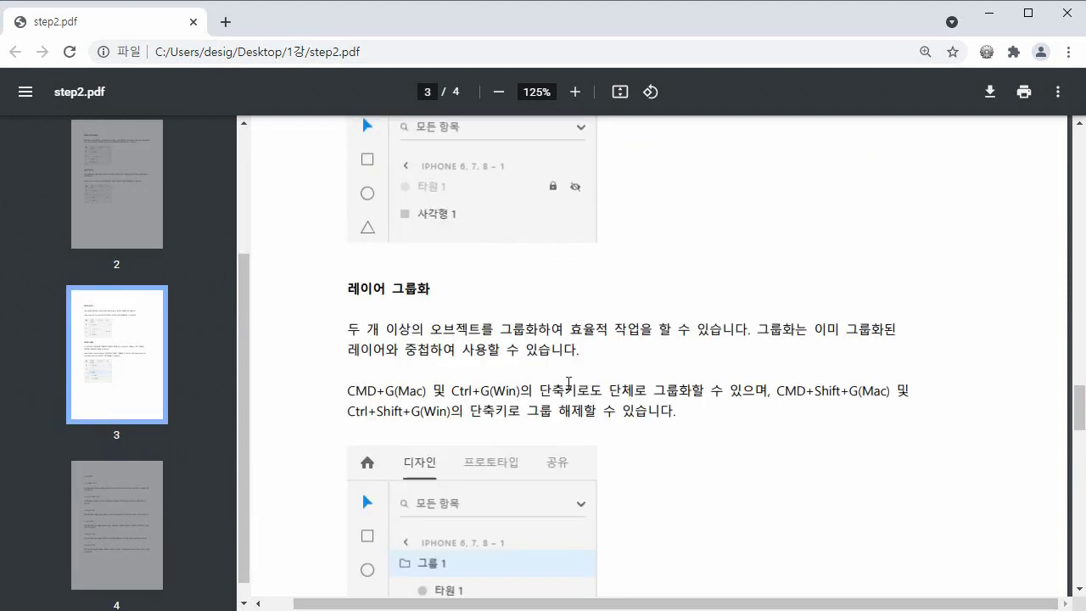
drag(407, 283, 434, 290)
scroll(640, 311, down, 8)
scroll(643, 312, down, 2)
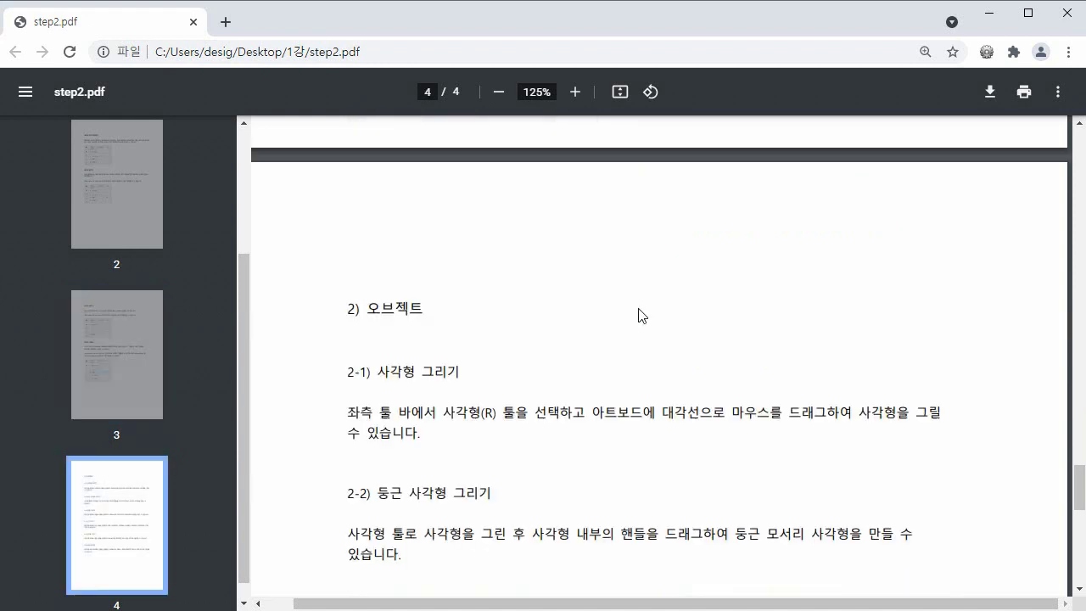